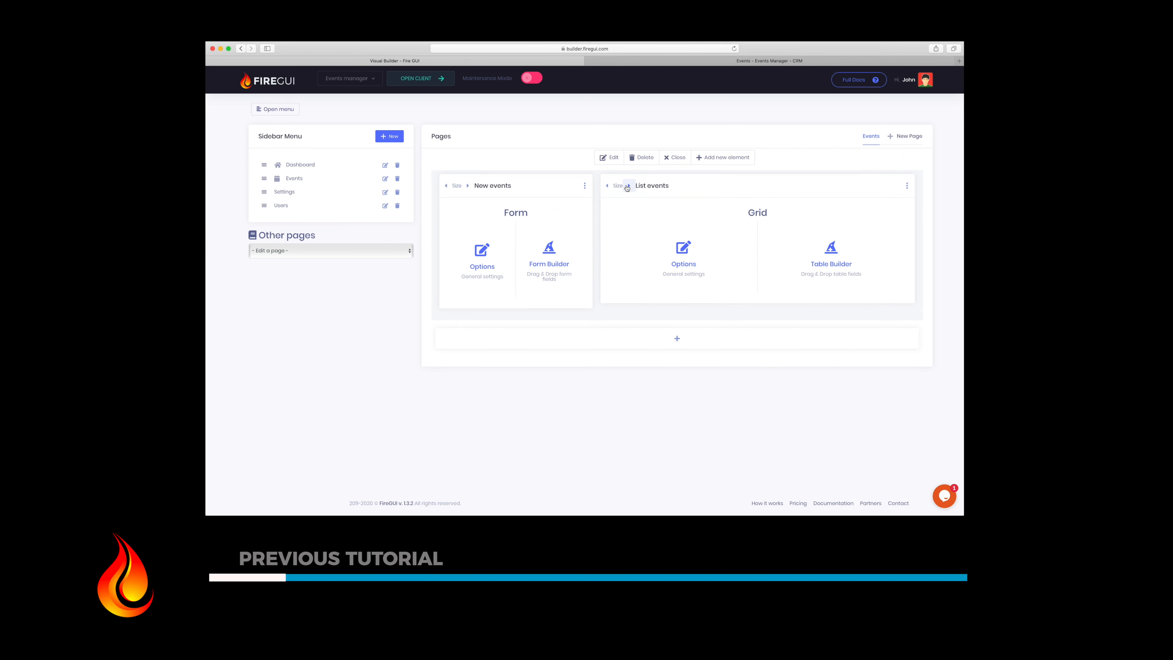
Step: Enlarge the List events card repeatedly until it fills its own full-width row below the New events form
left_click(628, 186)
left_click(469, 328)
left_click(470, 328)
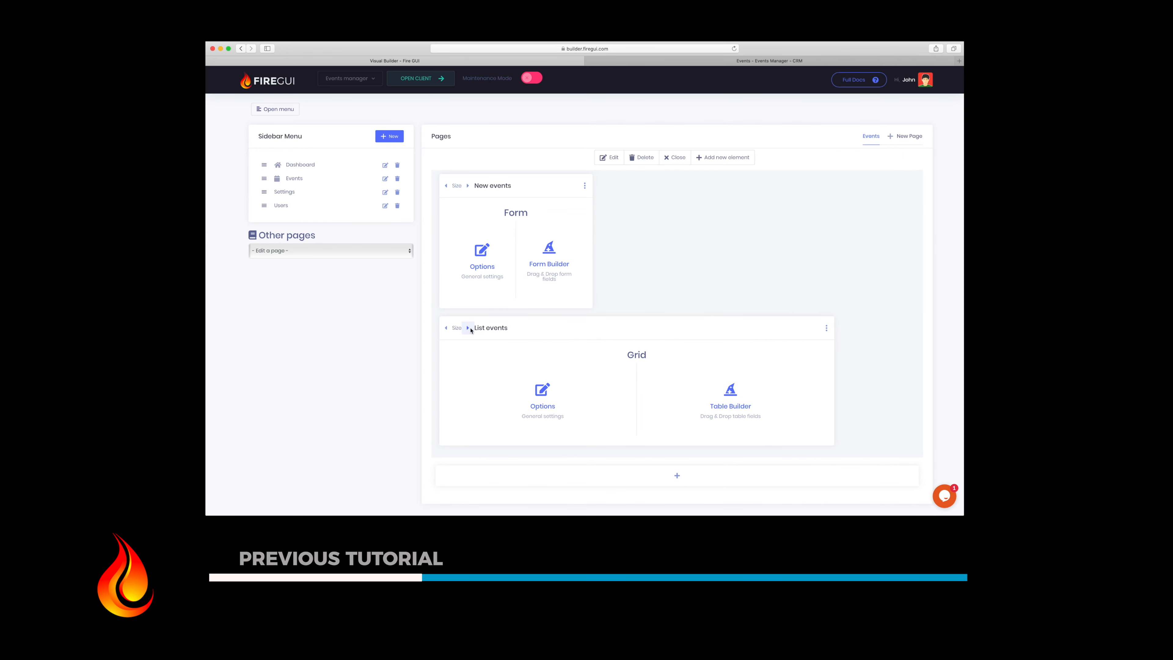
left_click(469, 328)
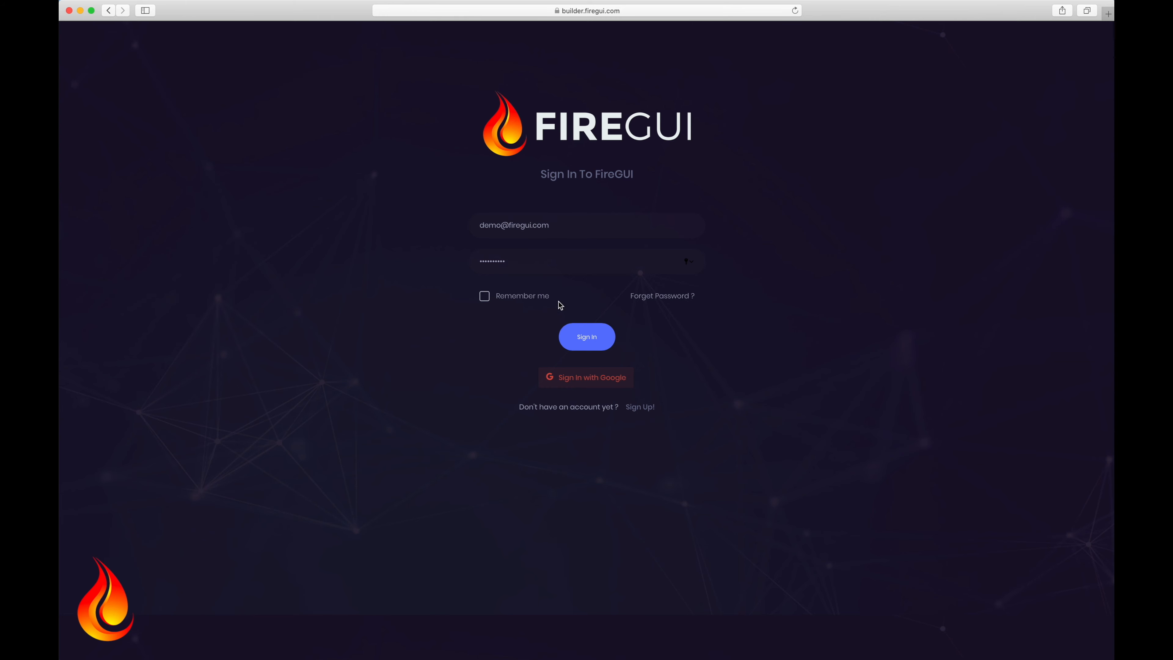
Step: Sign in, connect Events manager, view its events in the client tab, then return to the builder's entities
left_click(572, 335)
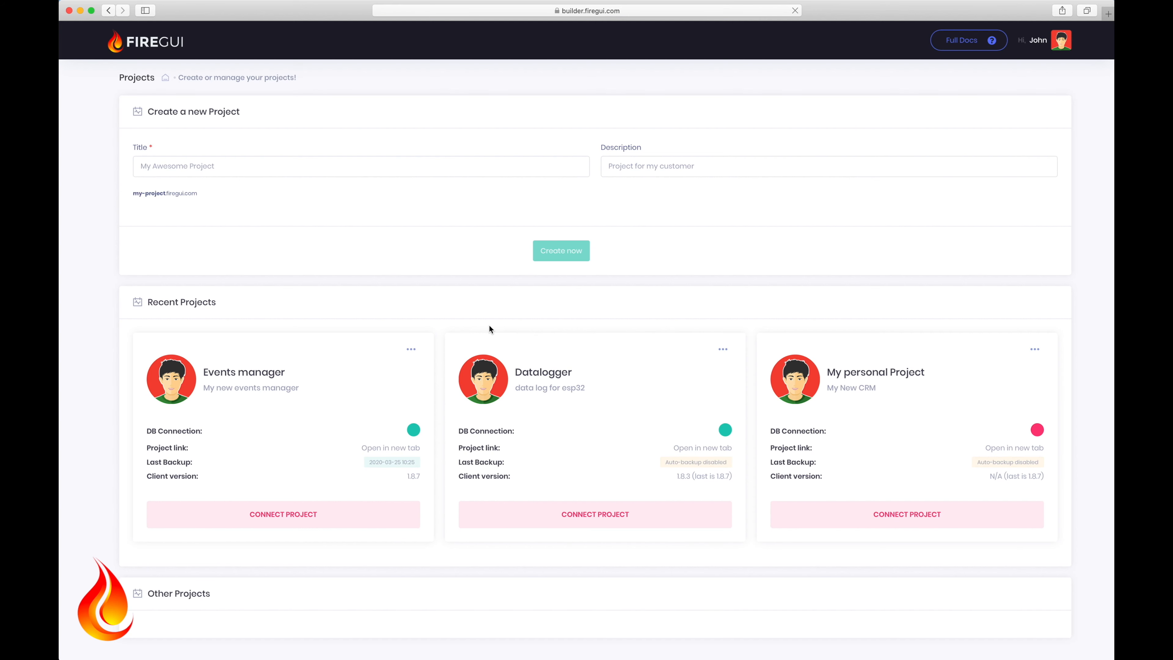
left_click(290, 518)
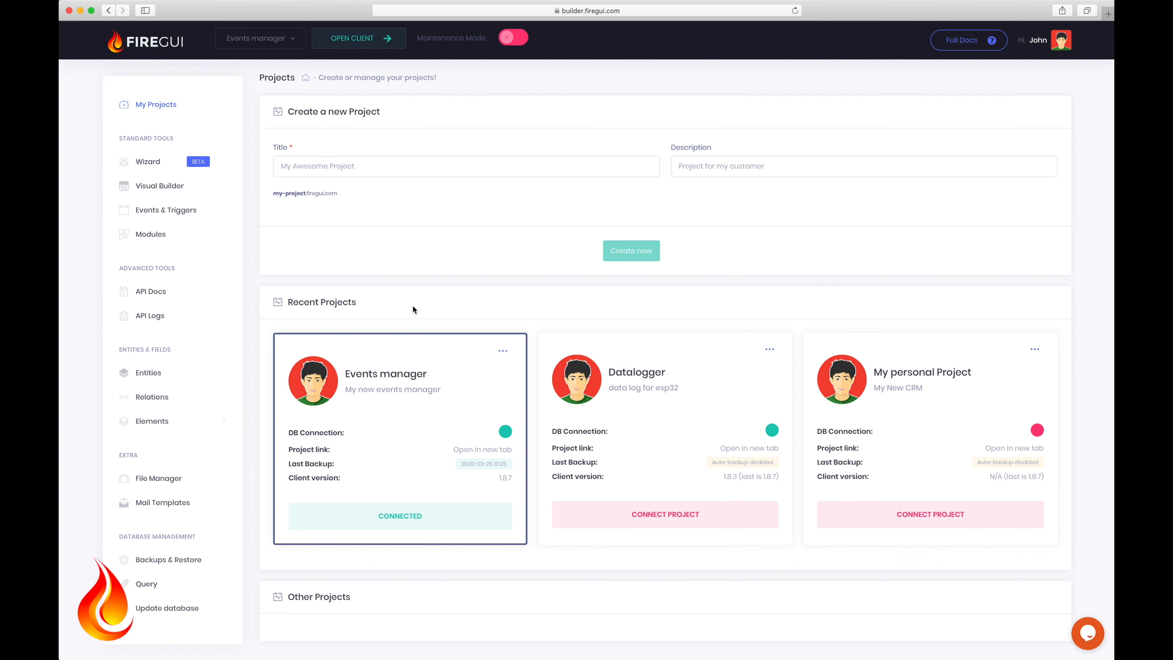
left_click(356, 39)
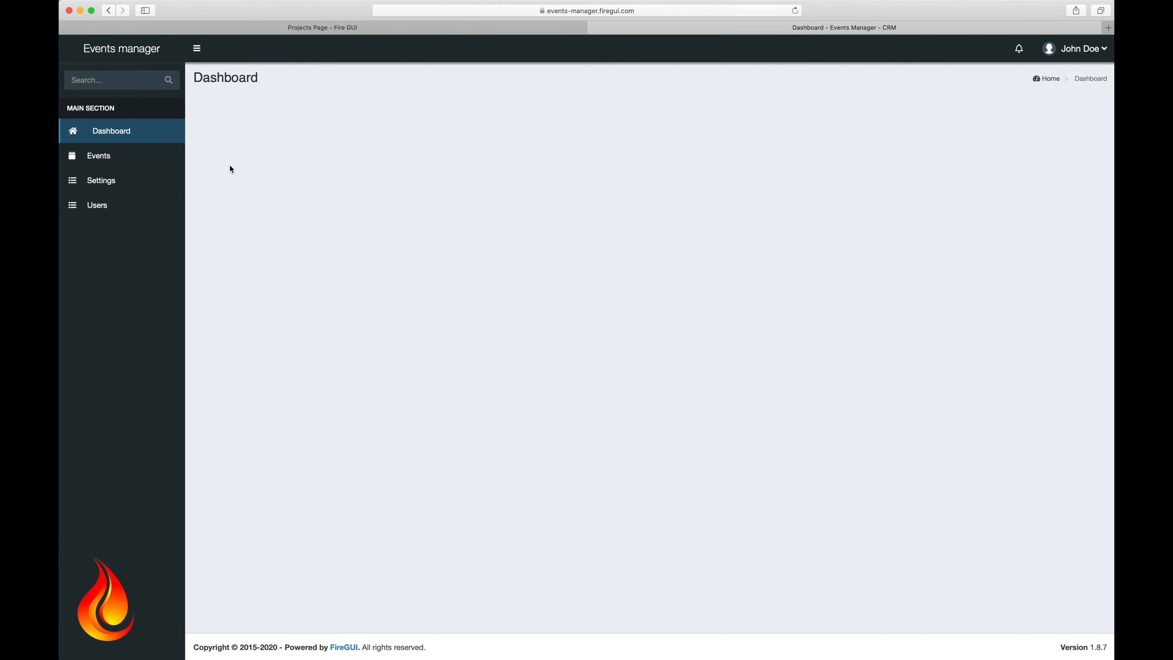
left_click(111, 159)
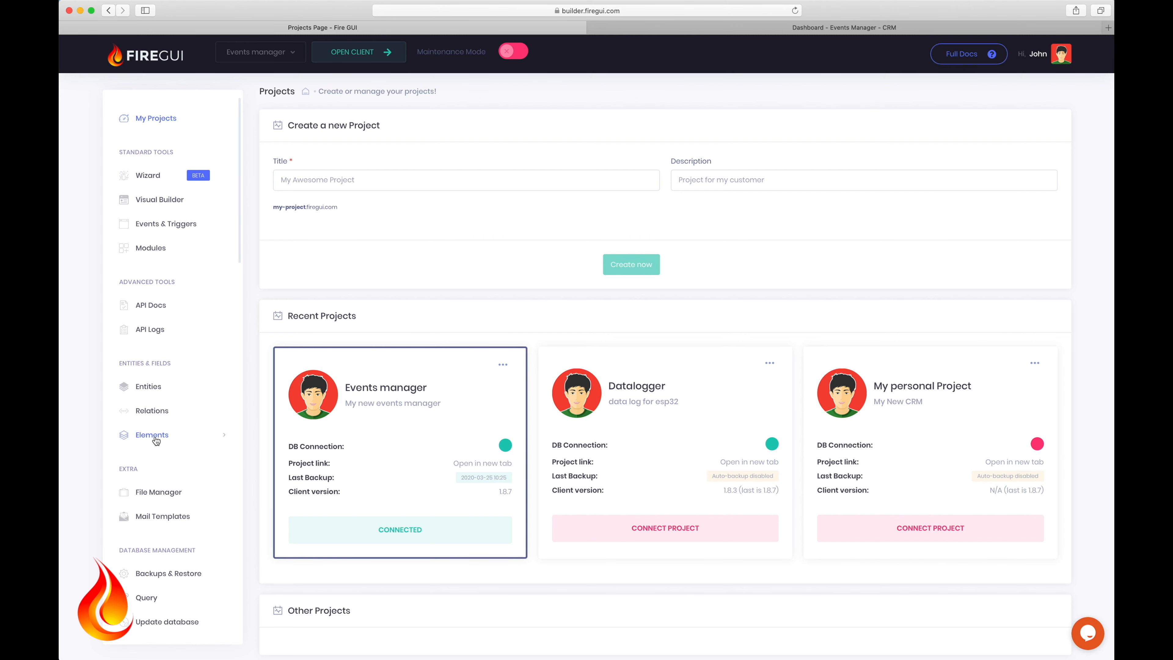
left_click(150, 391)
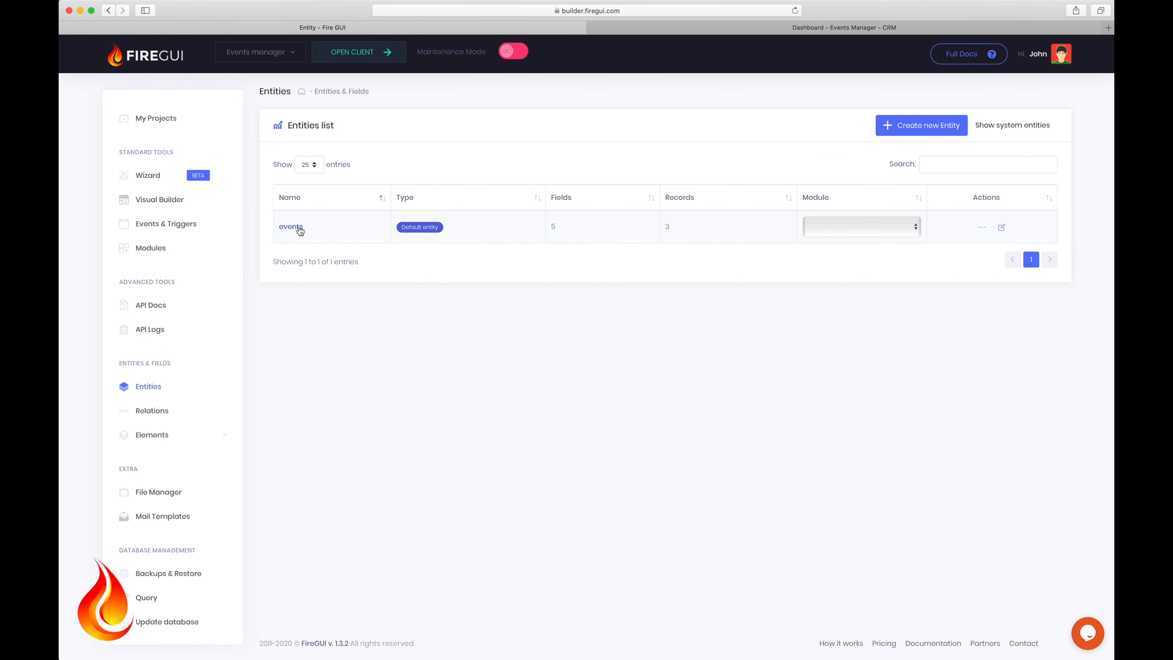
Step: Rename the events_date field to events_date_start with a Date-time picker html type and save it
left_click(291, 226)
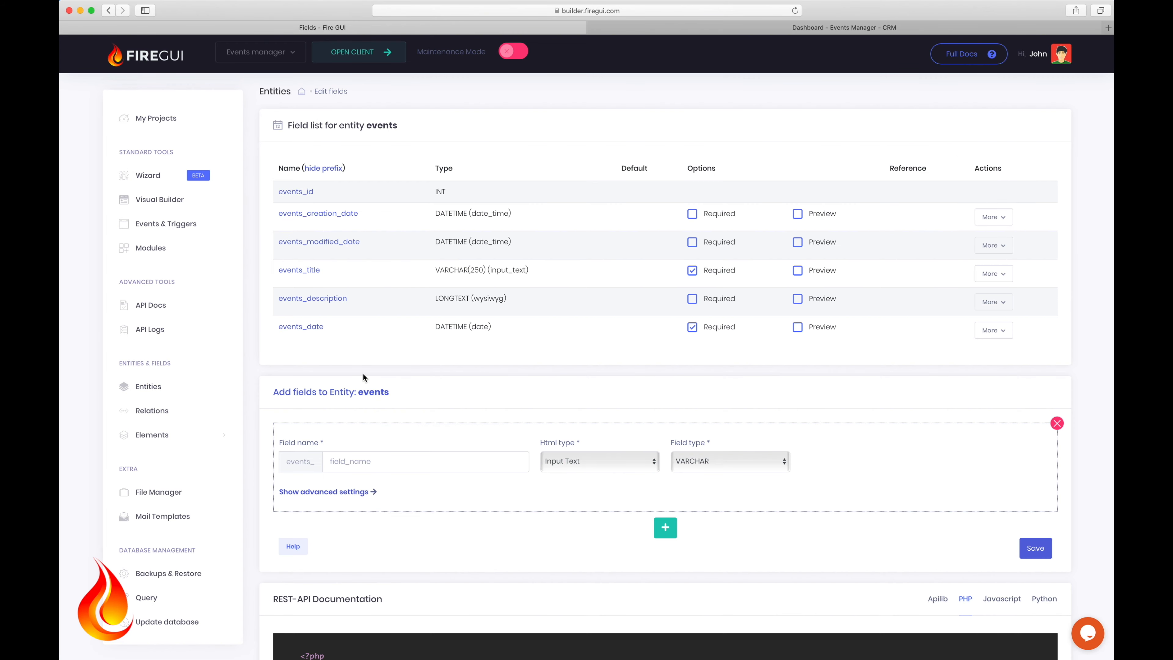
left_click(314, 327)
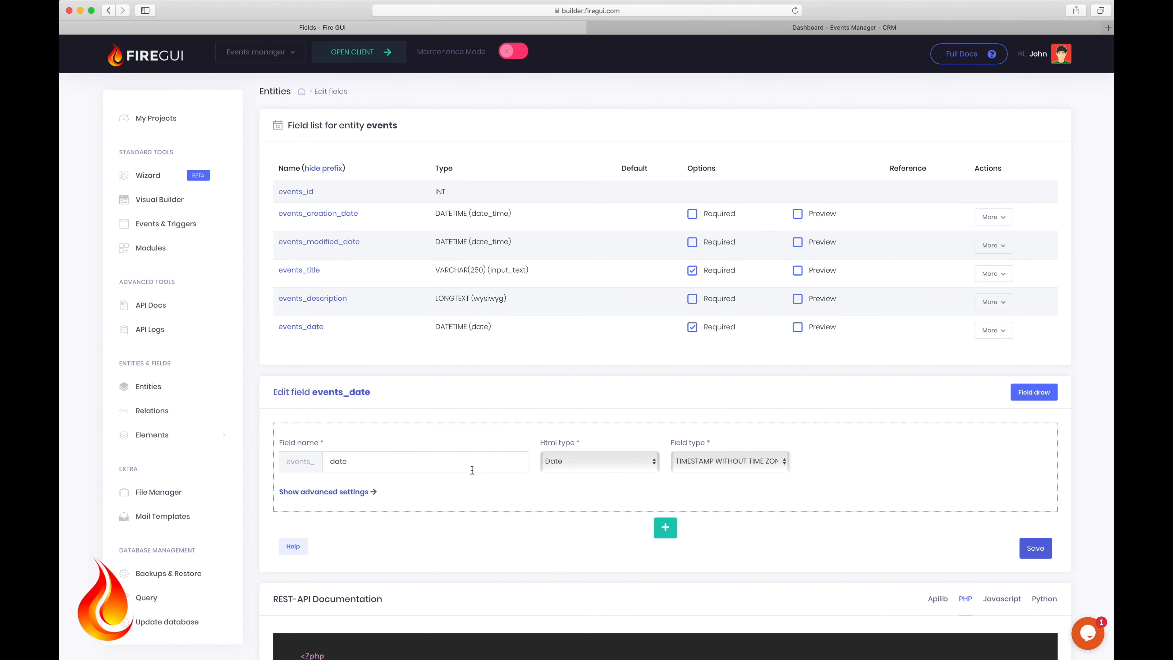
left_click(367, 461)
type("_")
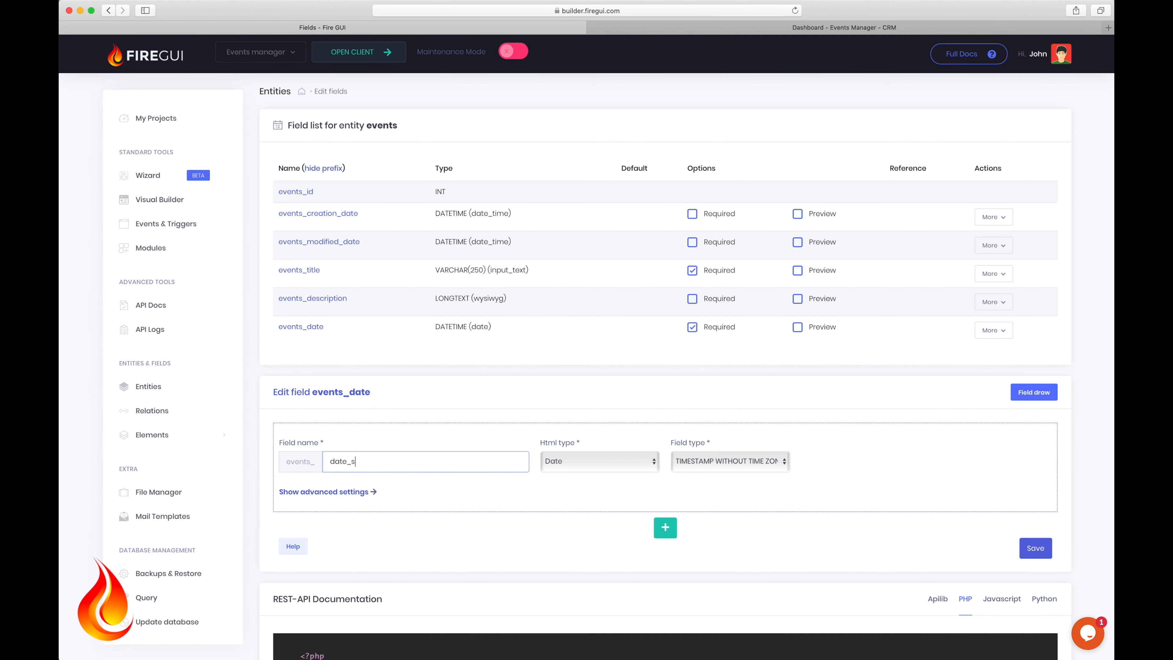
type("start")
left_click(598, 464)
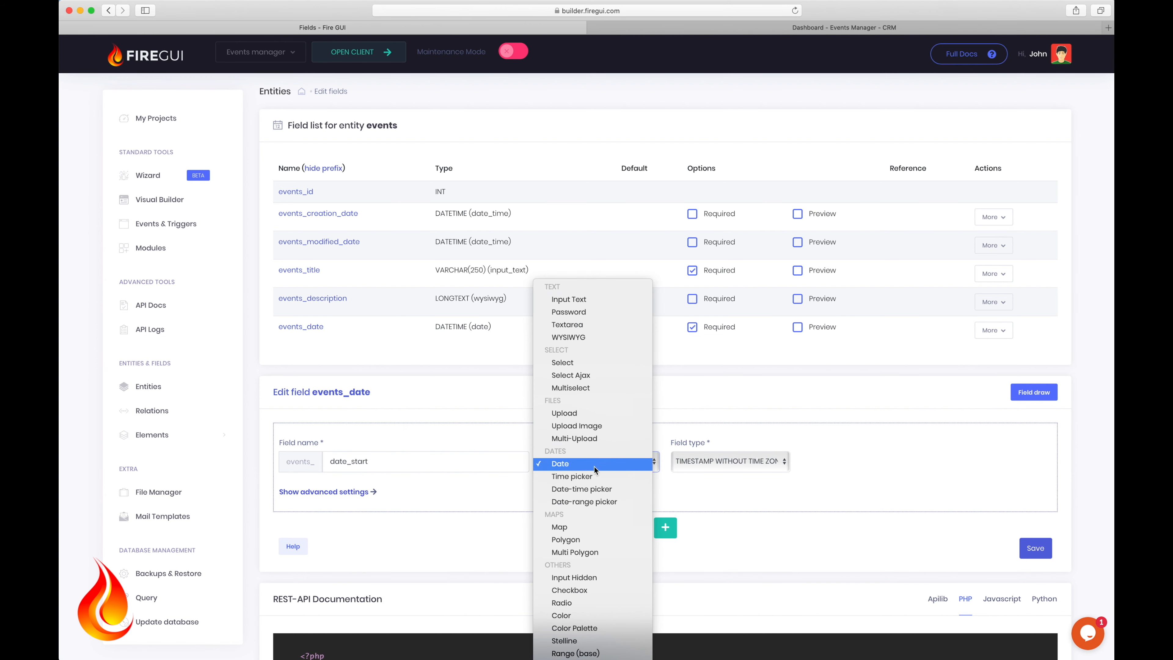
left_click(587, 491)
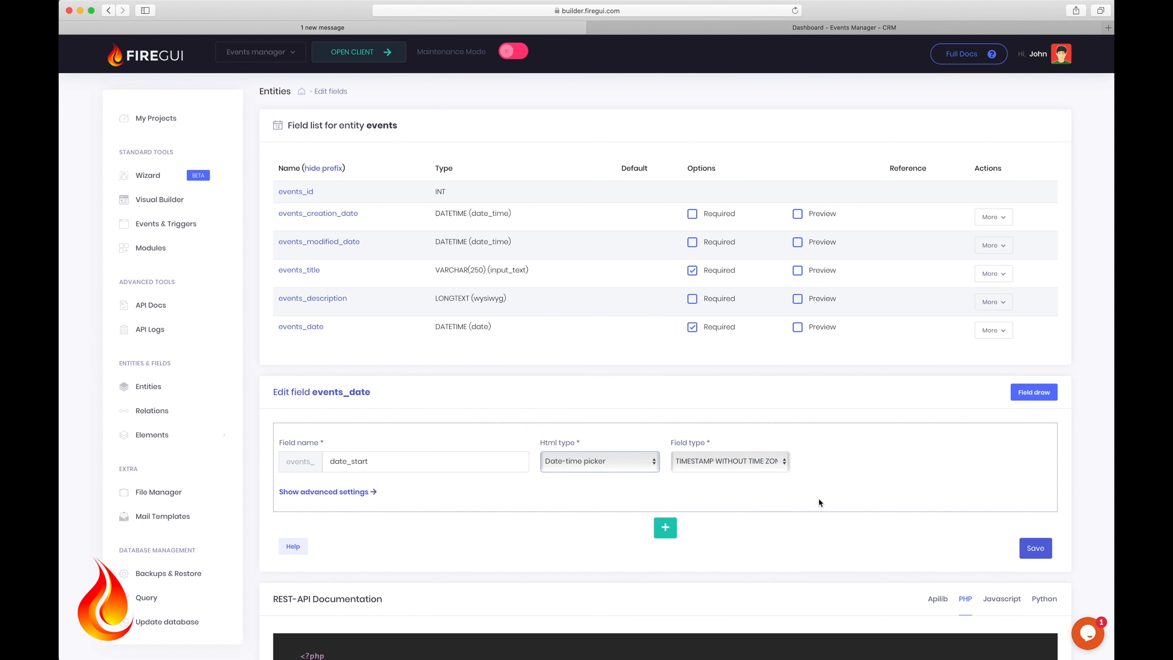
left_click(1025, 548)
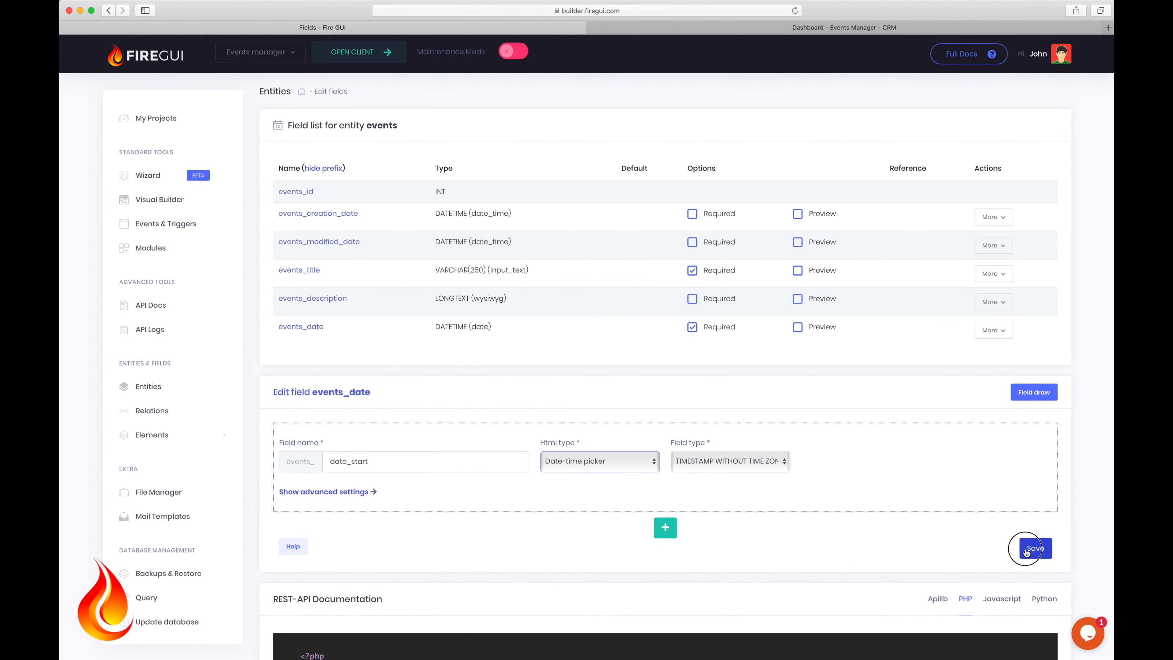
left_click(364, 464)
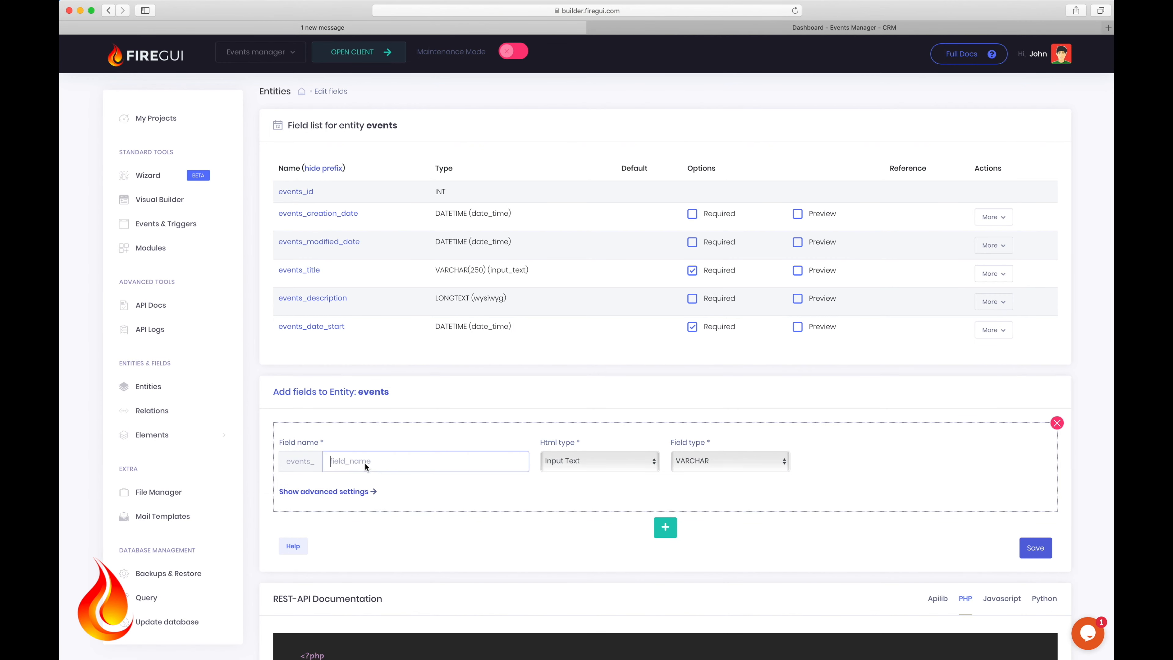
Step: Add a required events_date_end field as a Date-time picker stored as TIMESTAMP WITHOUT TIME ZONE
type("date_end")
left_click(597, 459)
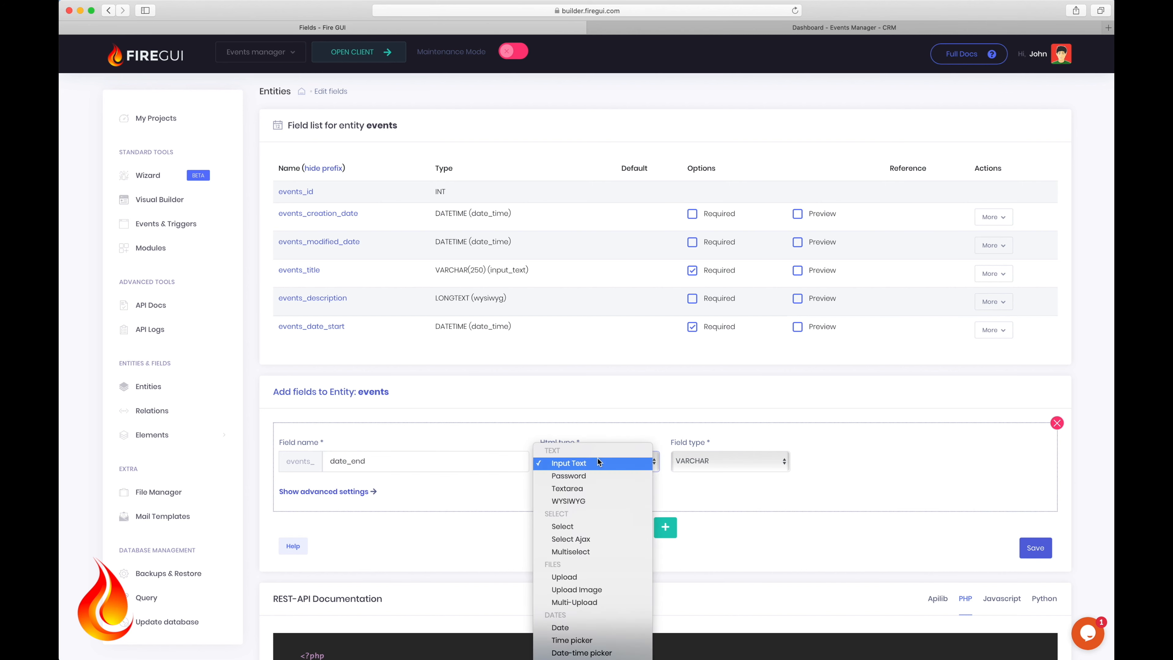
left_click(584, 653)
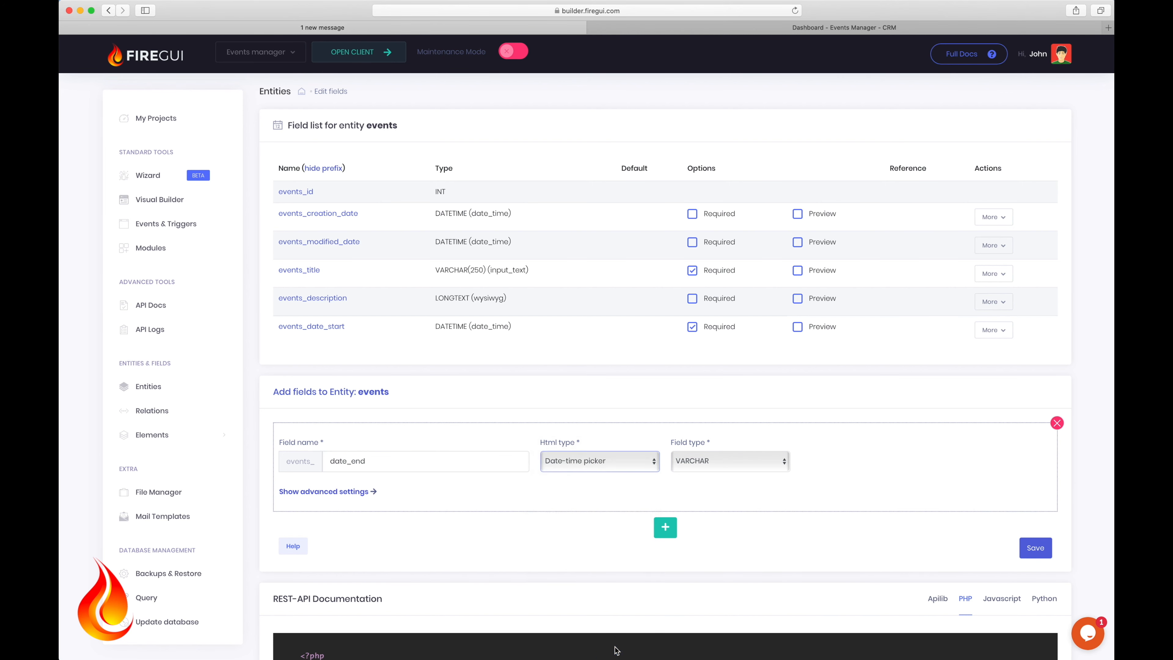
left_click(725, 461)
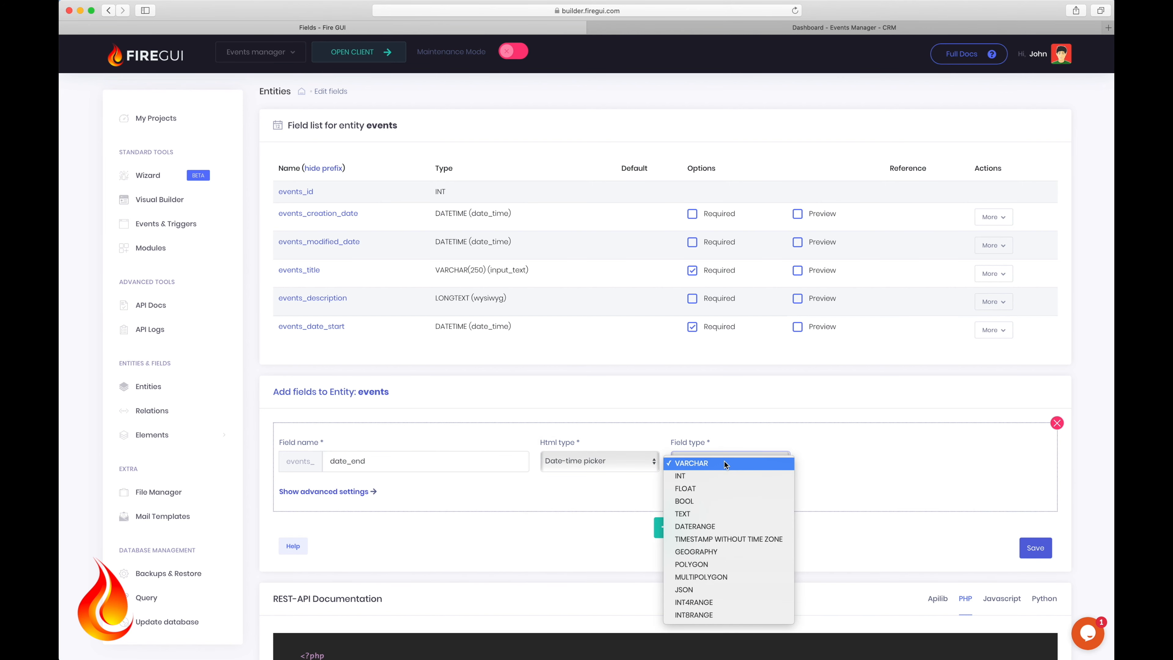
left_click(720, 539)
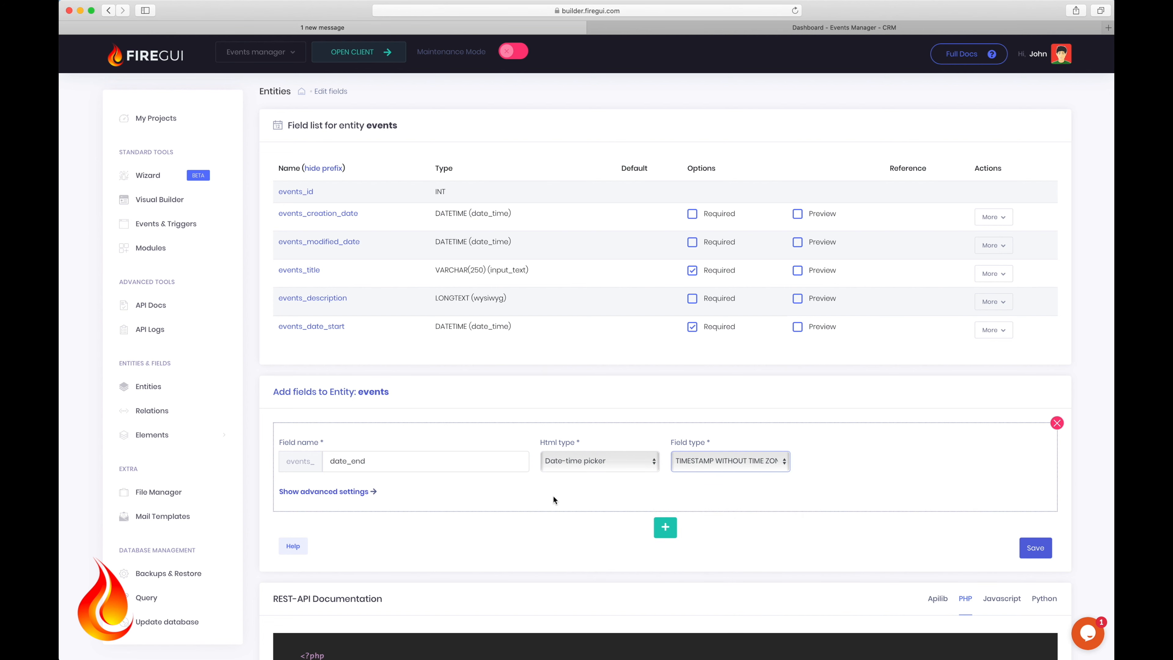
left_click(355, 491)
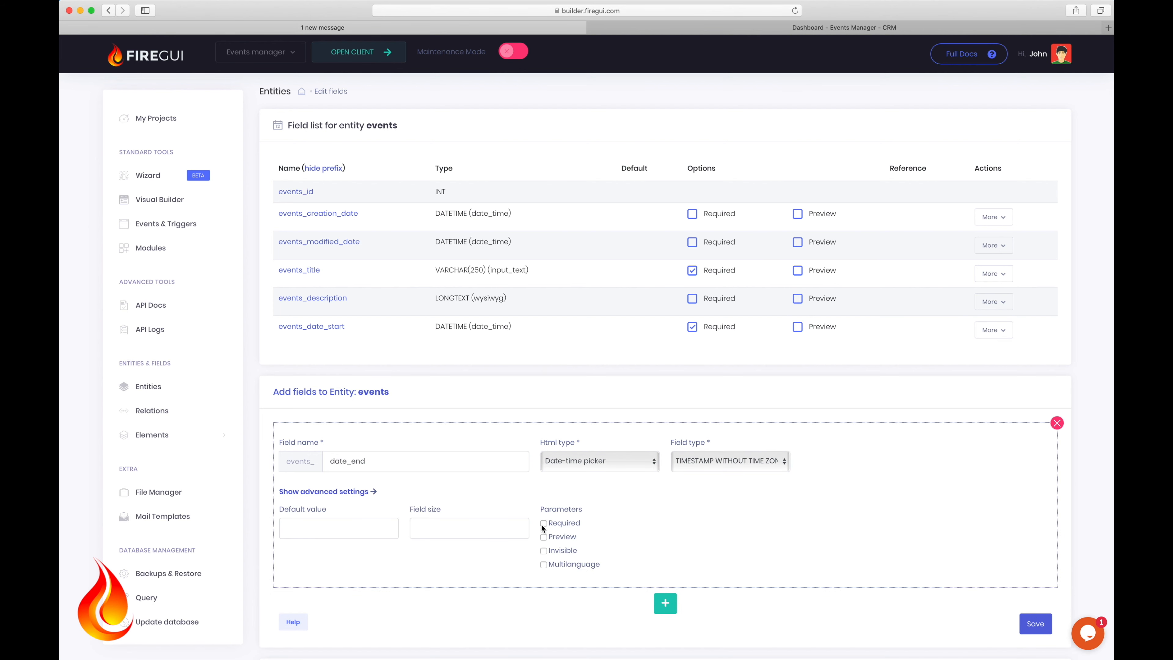
left_click(1036, 625)
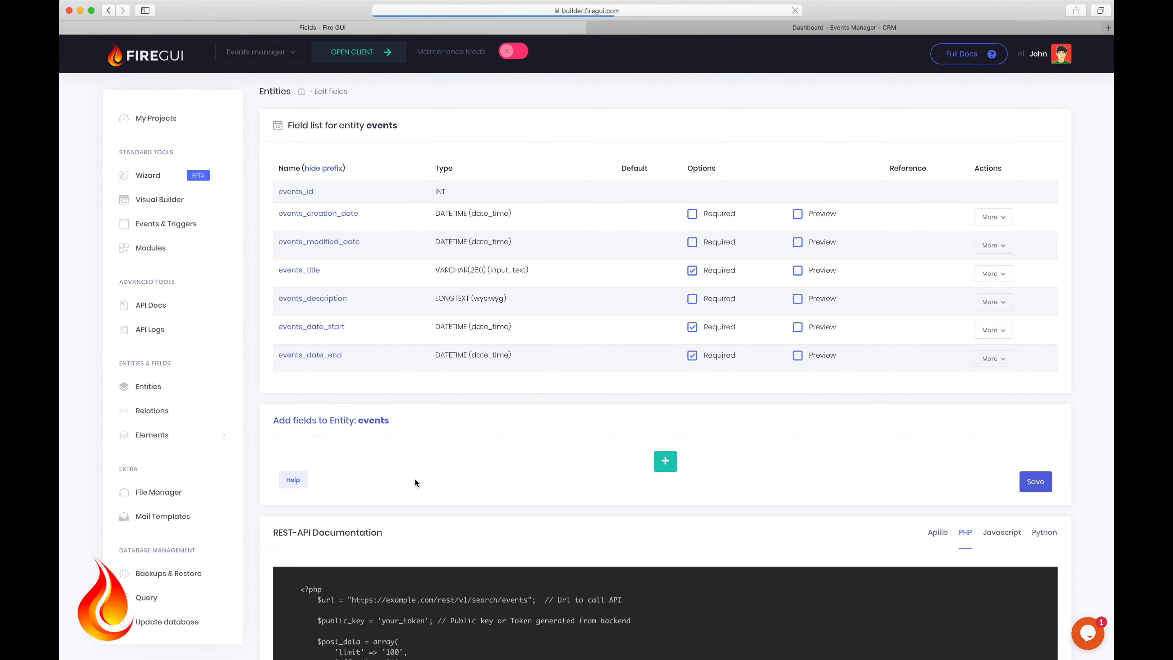
Step: Add an events_user field with Select html type, INT field type, referencing the users entity
left_click(374, 490)
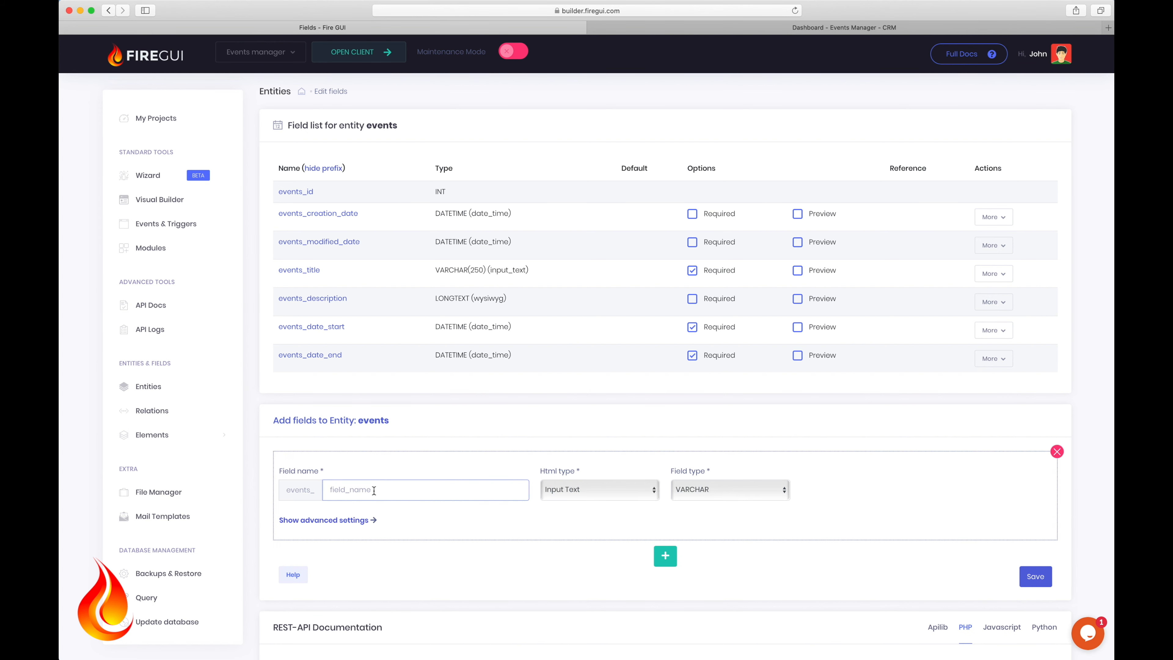
type("user")
left_click(573, 489)
left_click(564, 555)
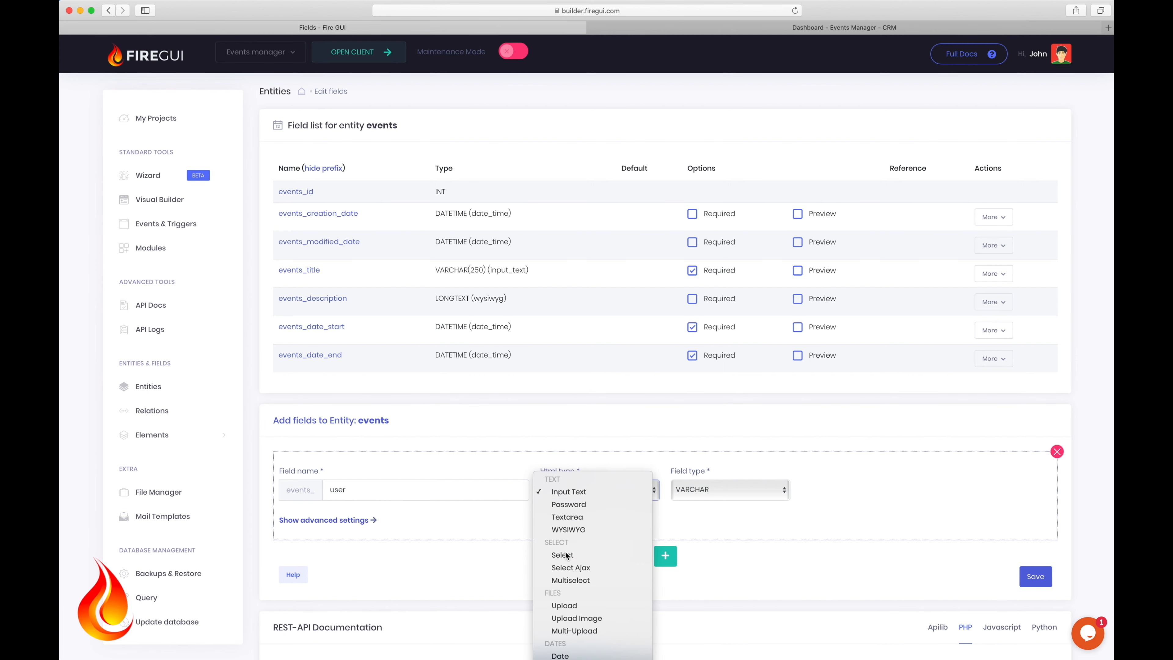
left_click(713, 489)
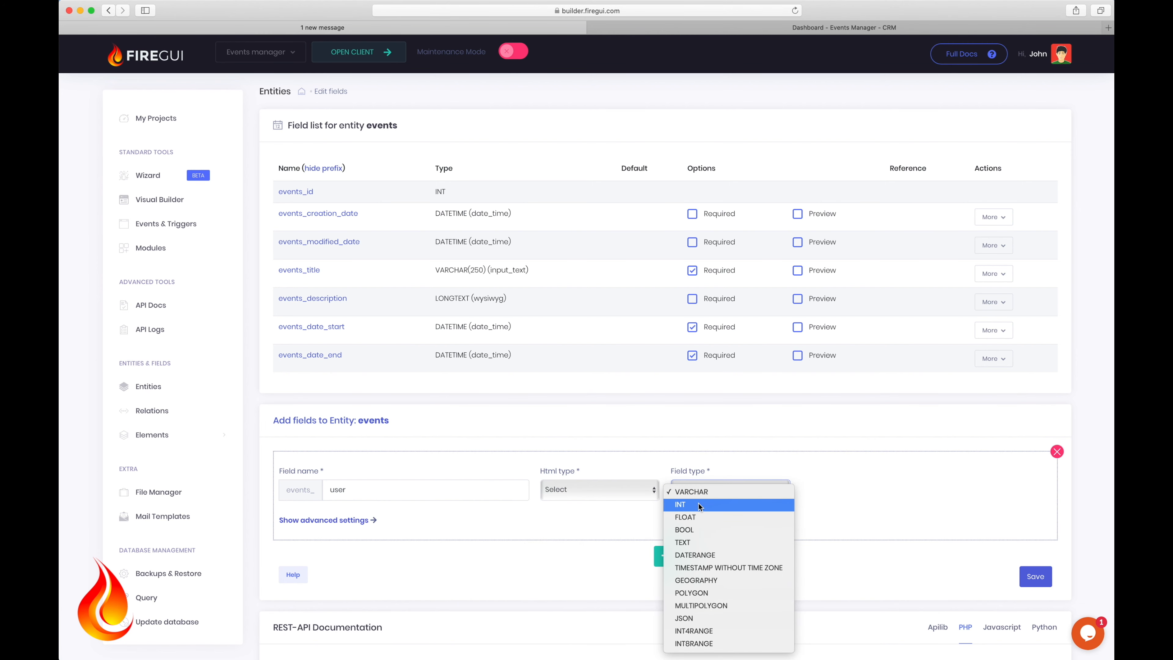
left_click(700, 505)
left_click(831, 490)
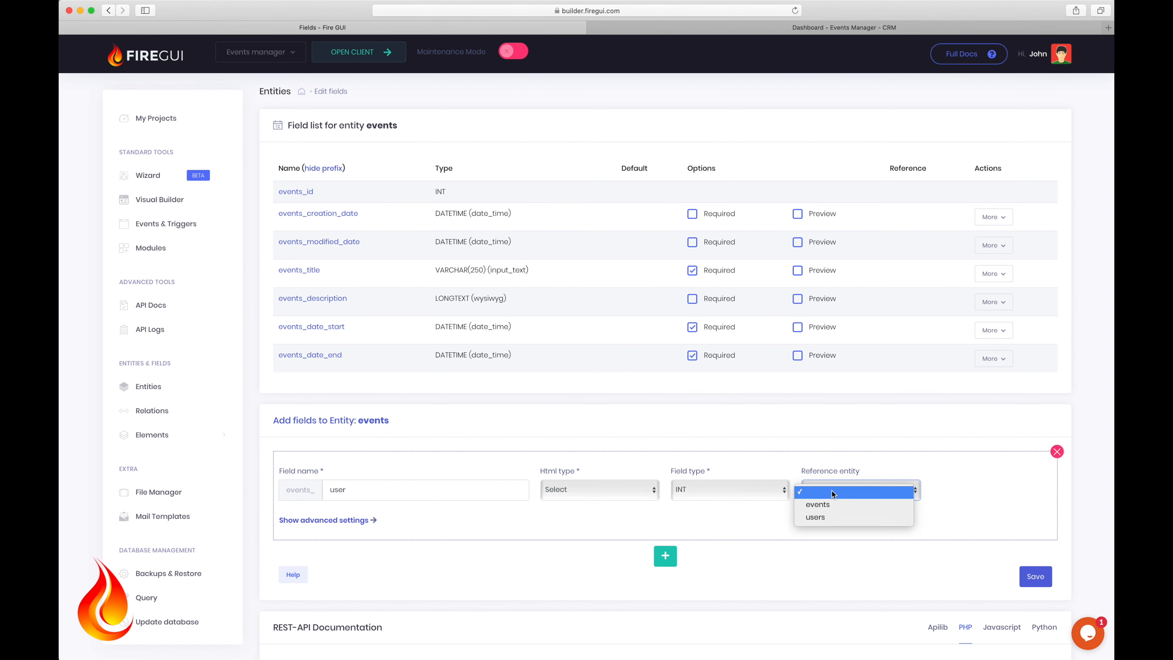
left_click(822, 517)
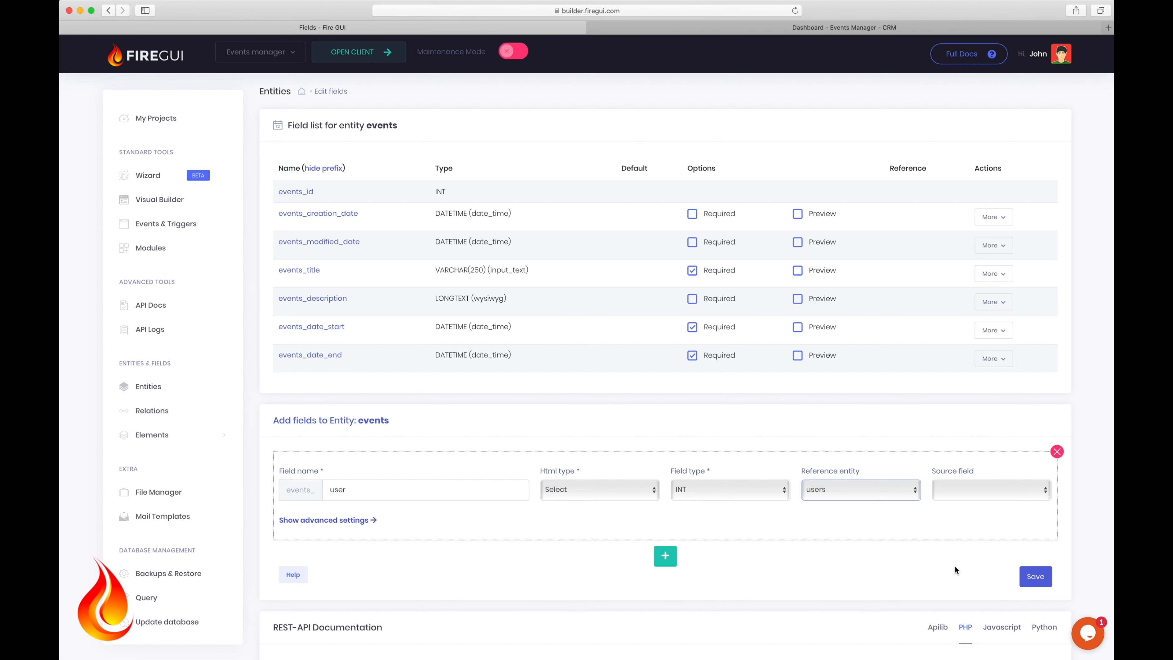
left_click(1034, 577)
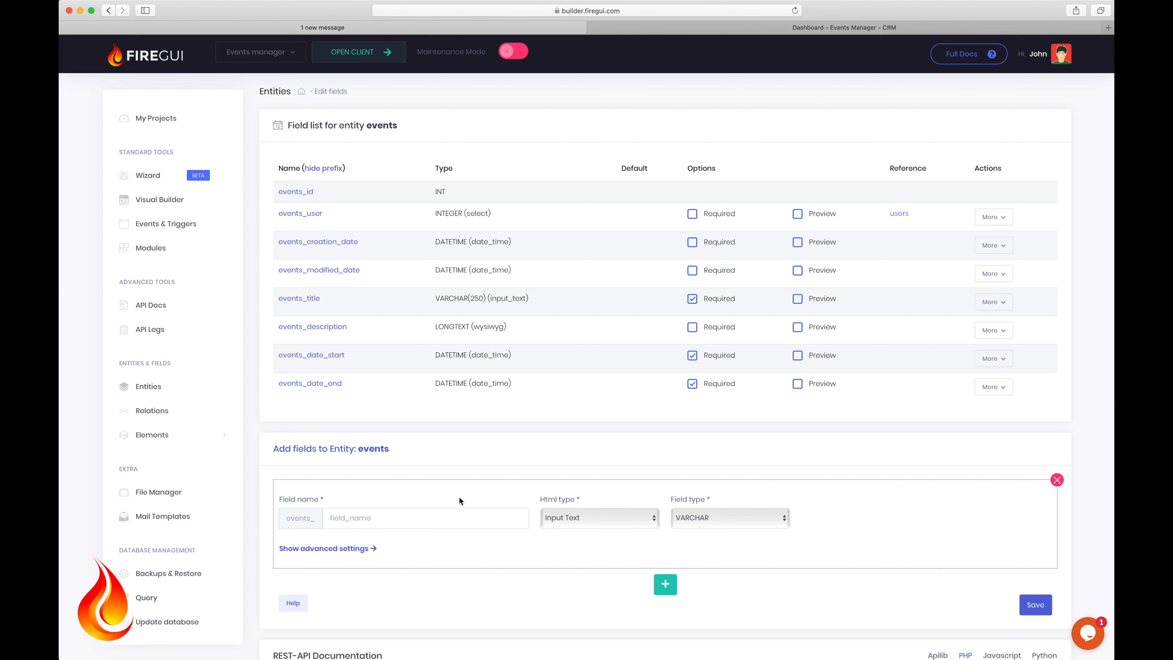
Step: Add an events_color field using the Color Palette html type
left_click(376, 522)
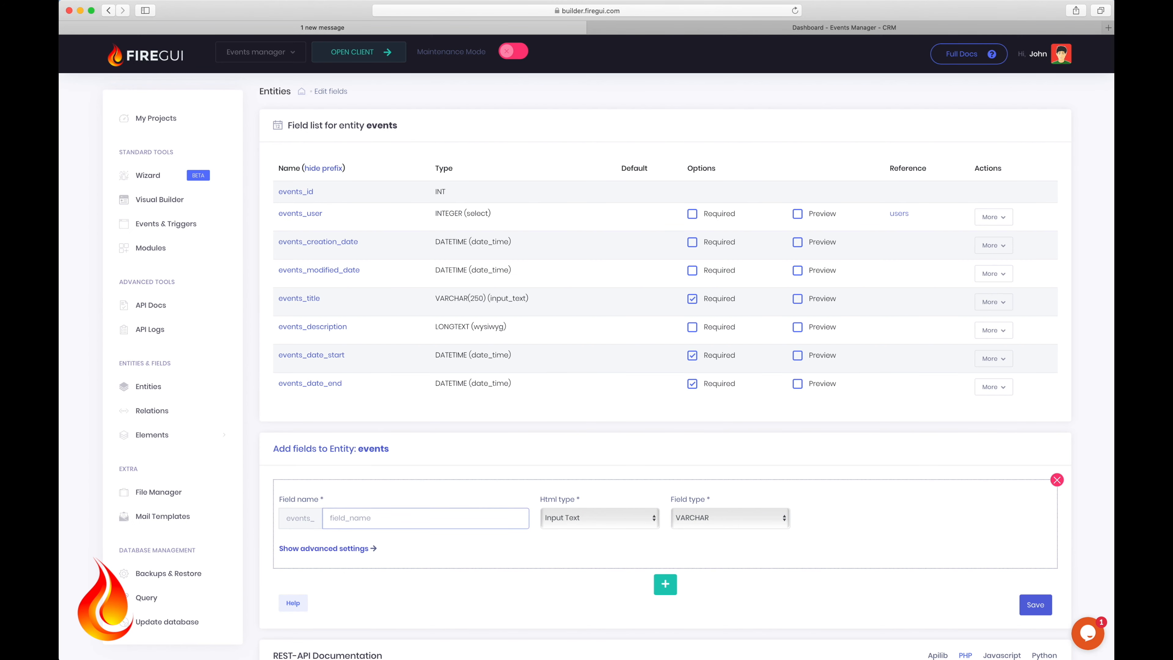
type("color")
left_click(604, 520)
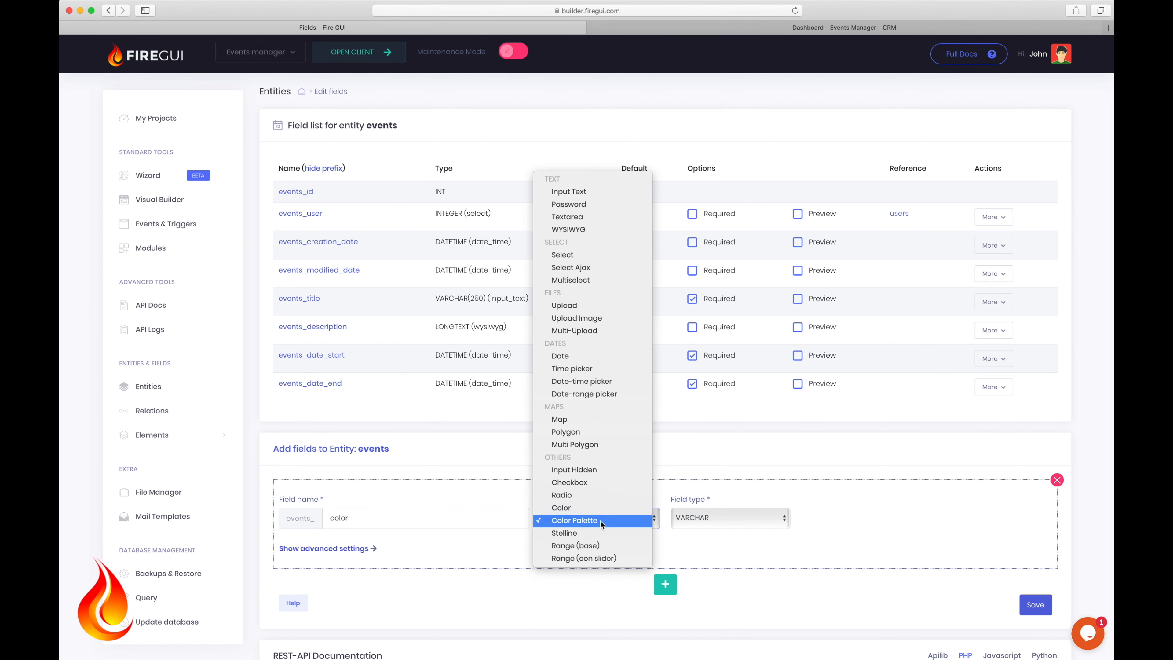
left_click(601, 521)
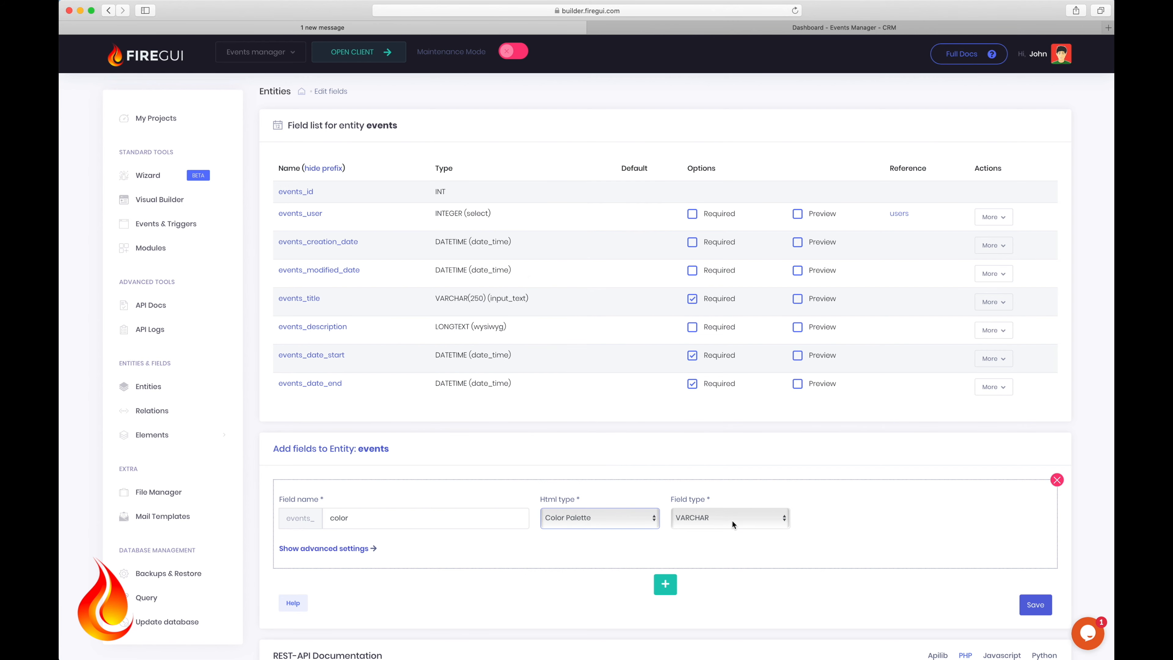
left_click(1034, 606)
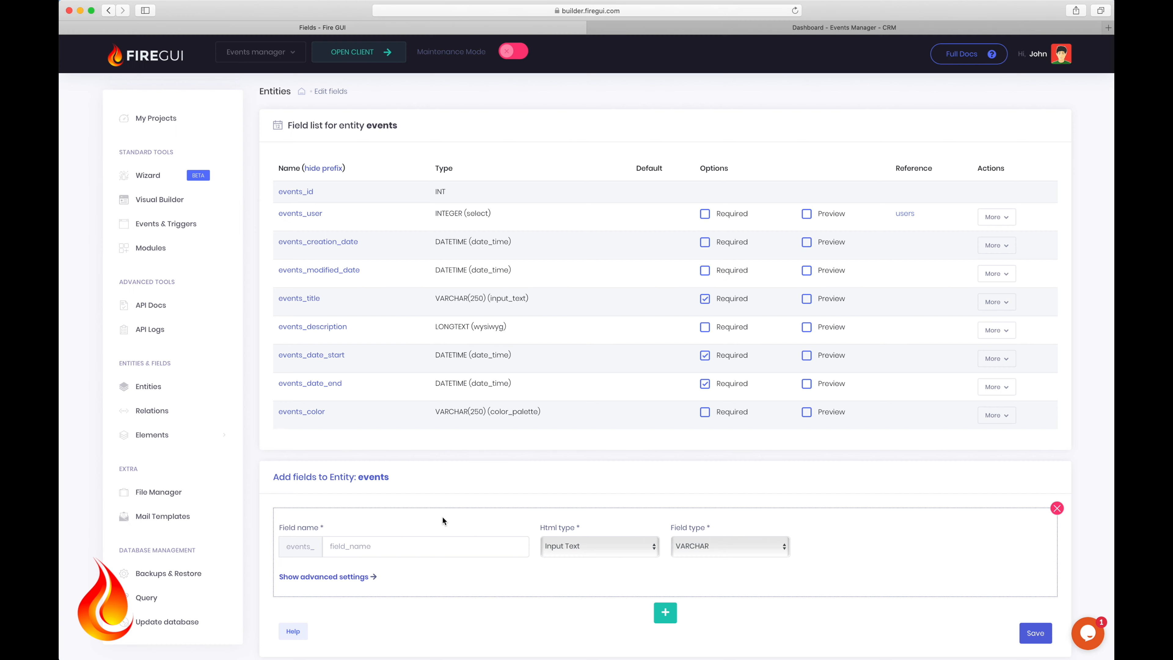
Step: Add an events_type field shown as a Select list and stored as INT, then define its support table
left_click(394, 545)
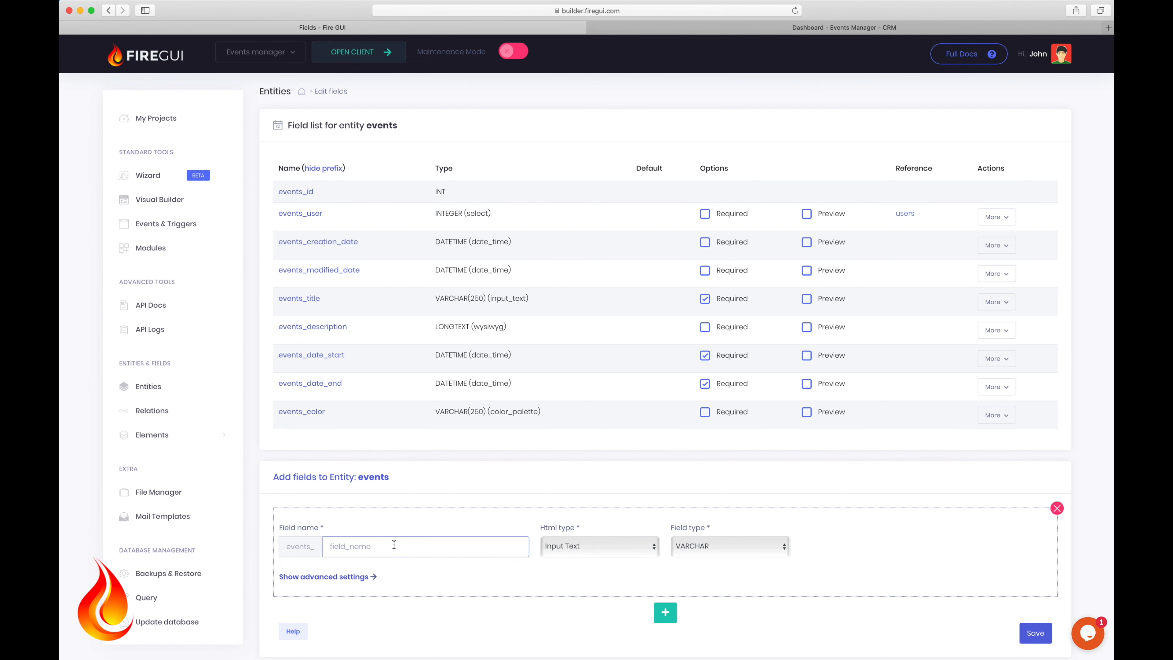
type("type")
left_click(585, 541)
left_click(571, 611)
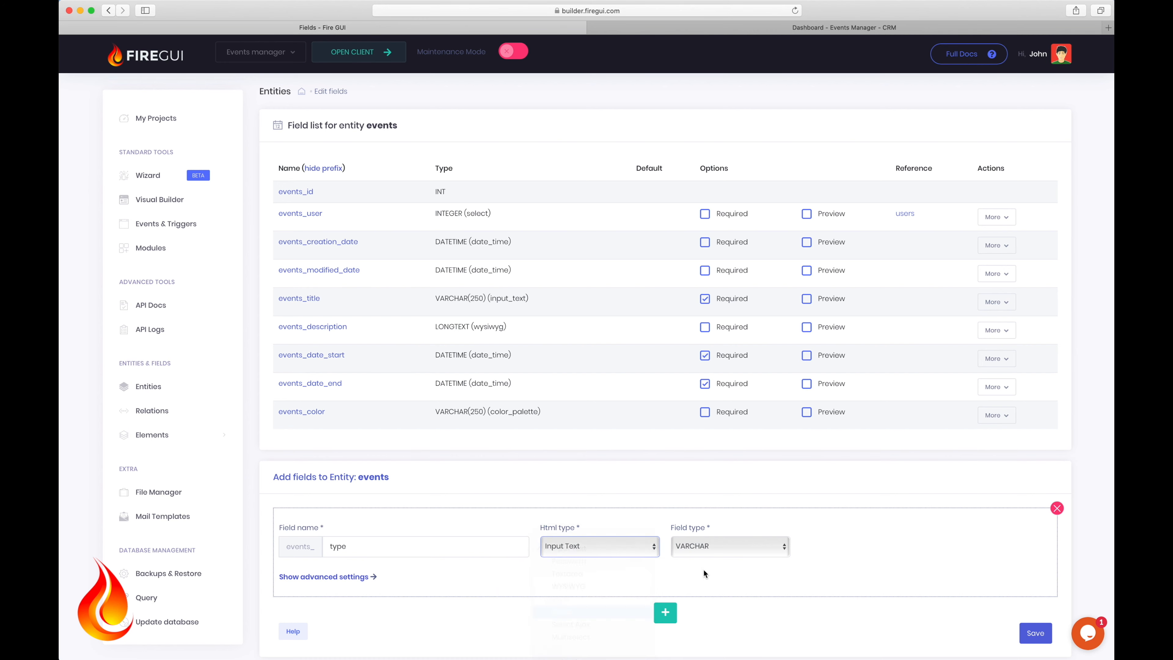
left_click(716, 548)
left_click(695, 557)
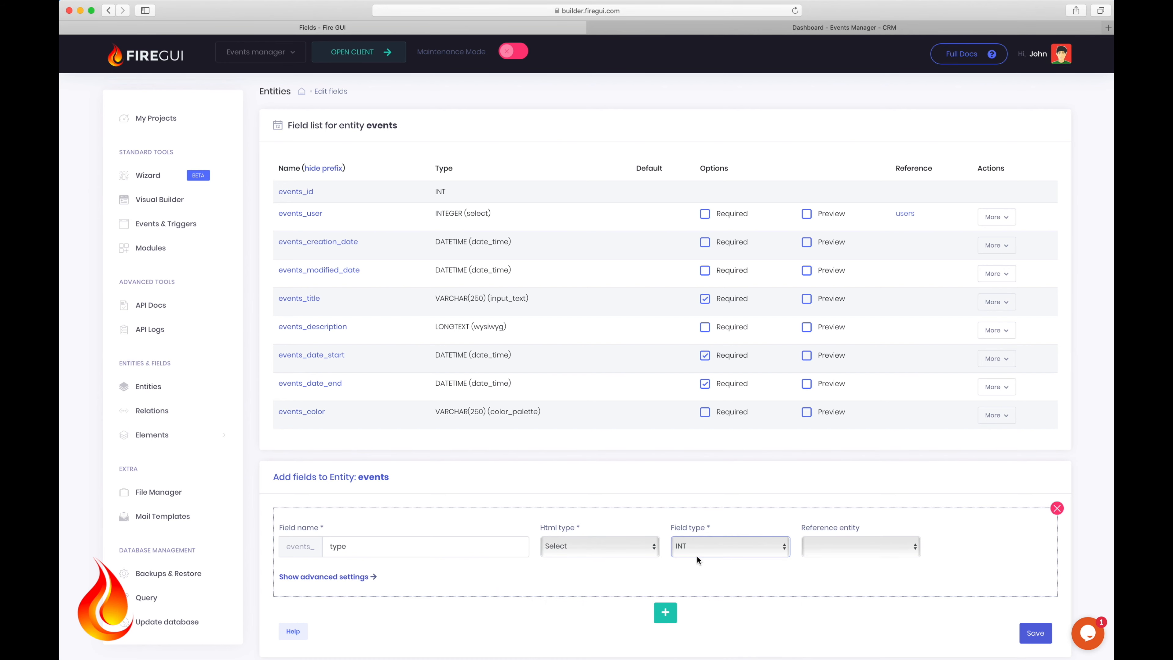
left_click(1036, 633)
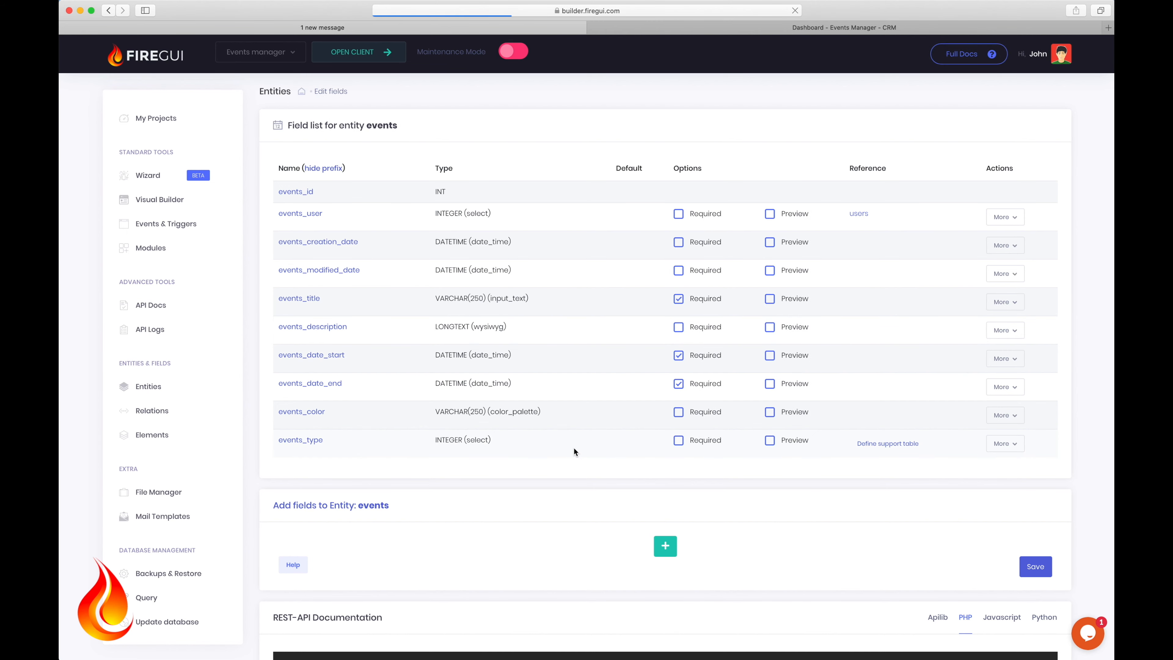
left_click(877, 444)
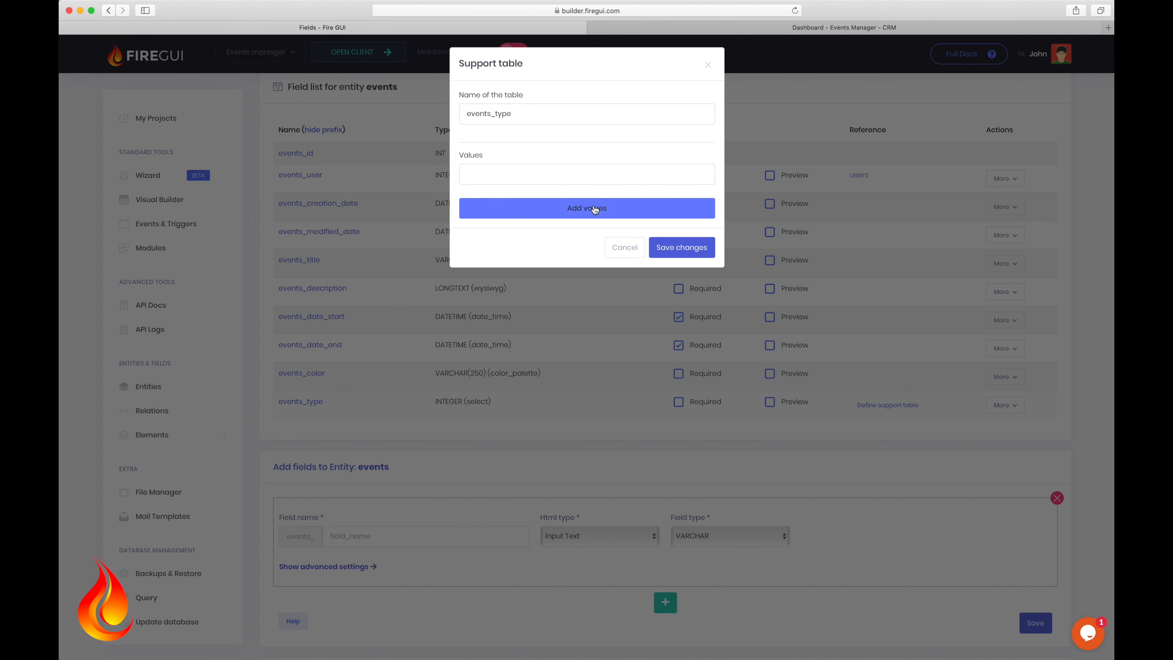
Step: Enter the values Personal and Appointment in the events_type support table and save the changes
left_click(550, 179)
type("Persona")
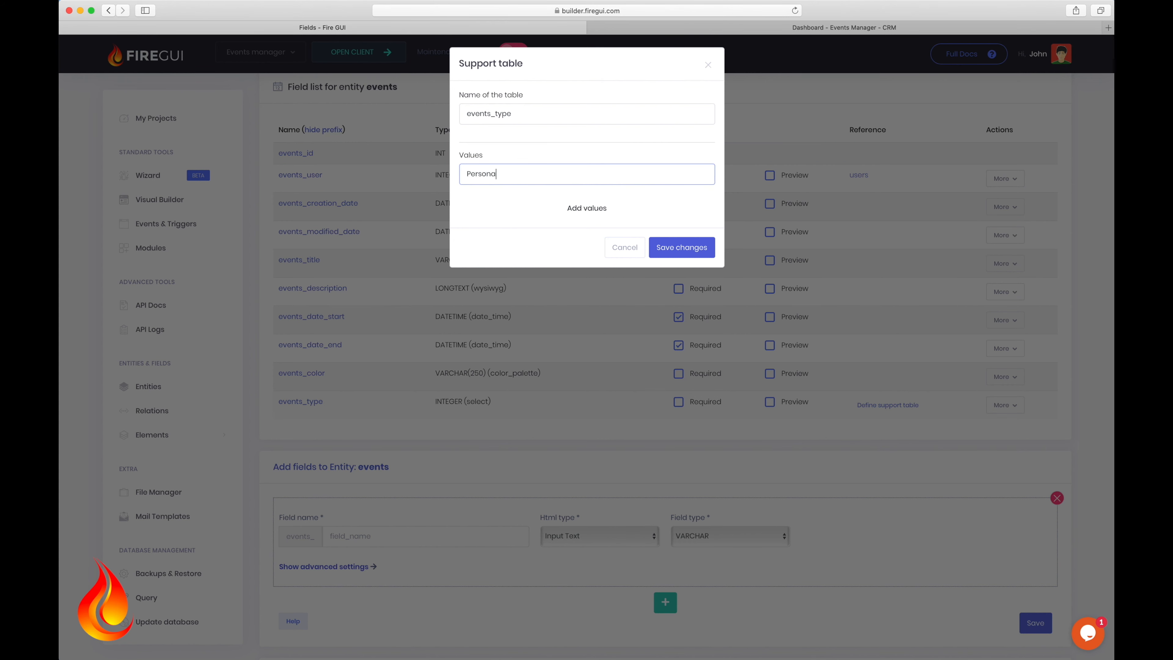
type("l")
left_click(600, 215)
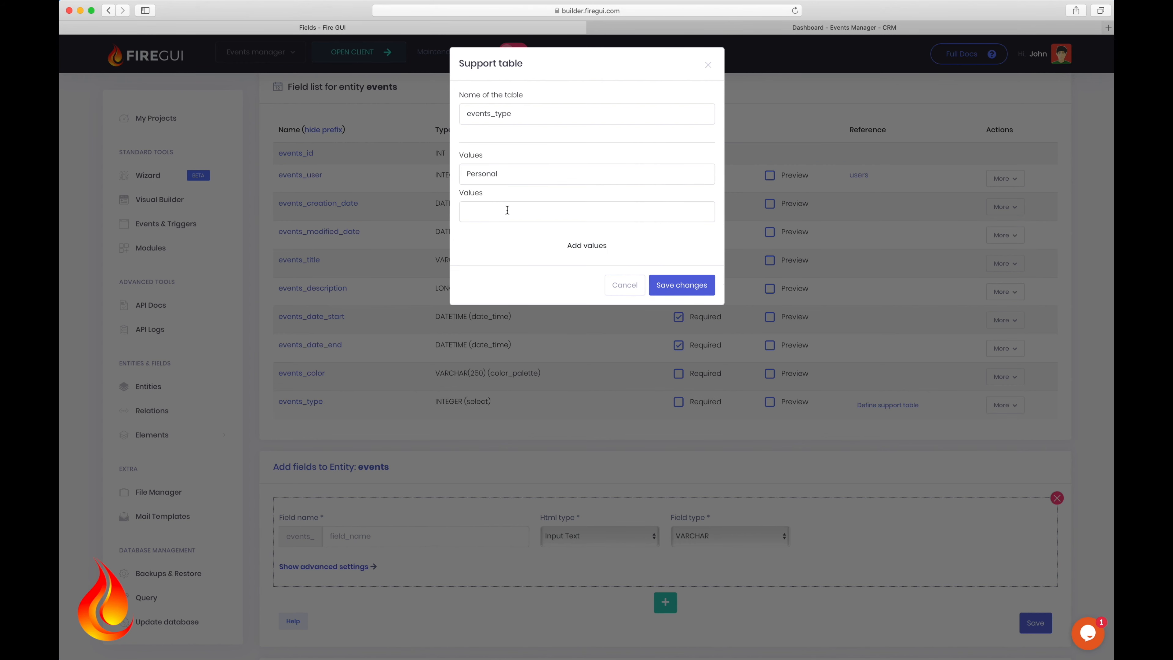
left_click(507, 210)
type("Appoi")
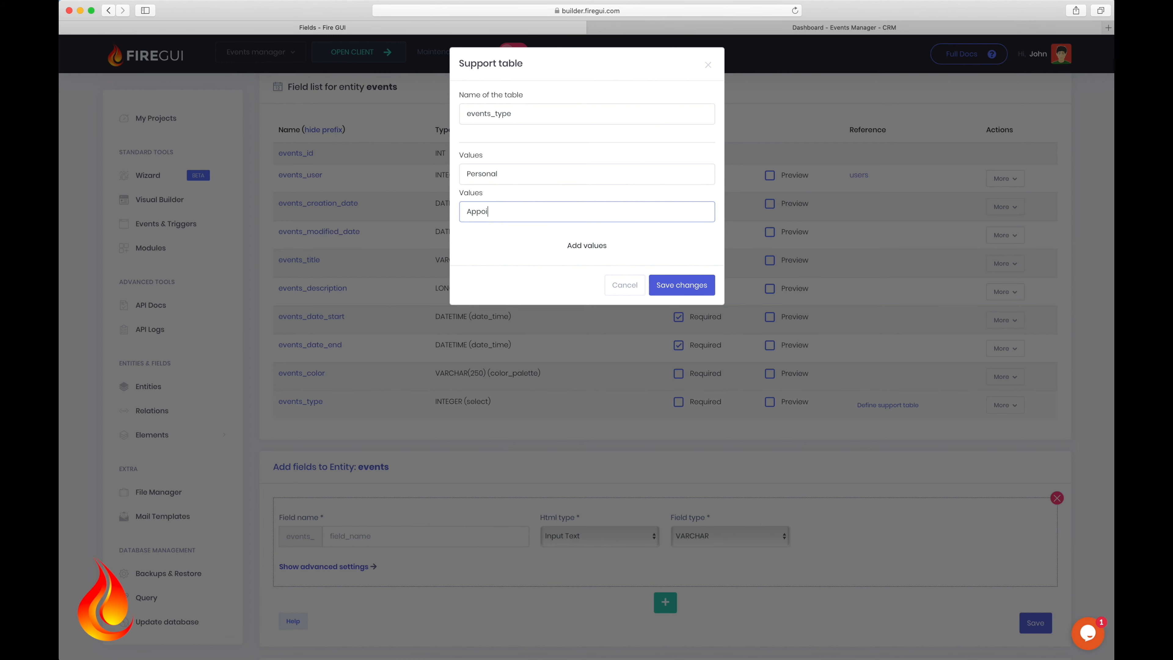
type("ntment")
left_click(674, 286)
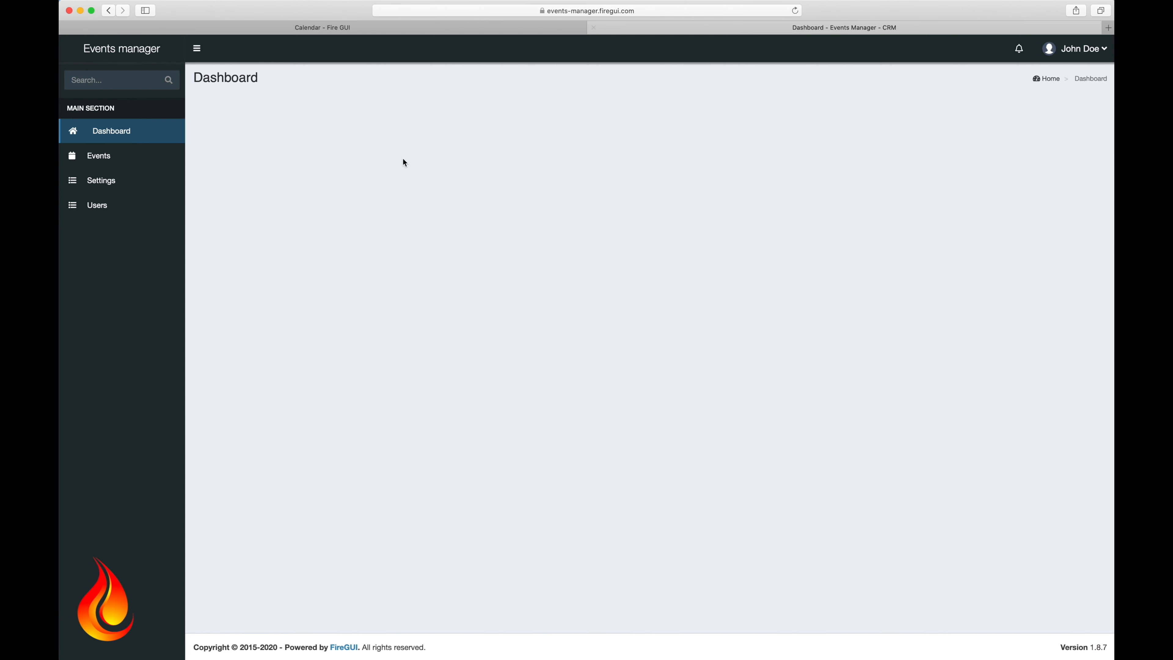
Step: Confirm the client's events list shows Date end, User, Color and Type, then open the Events page in Visual Builder
left_click(113, 159)
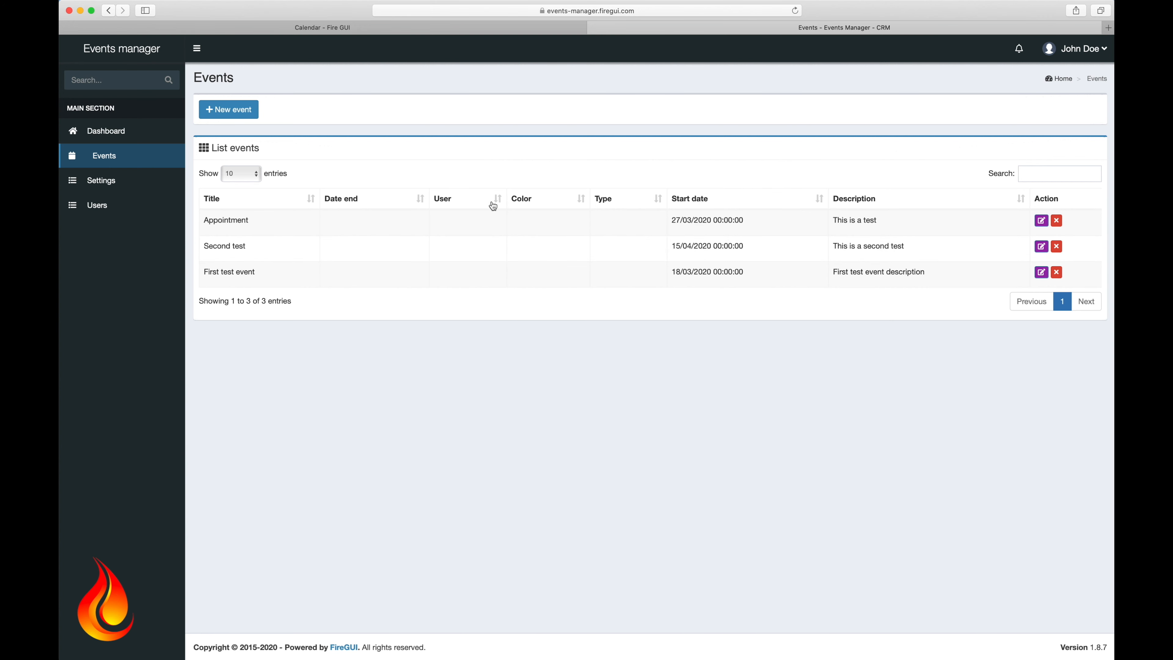
left_click(323, 32)
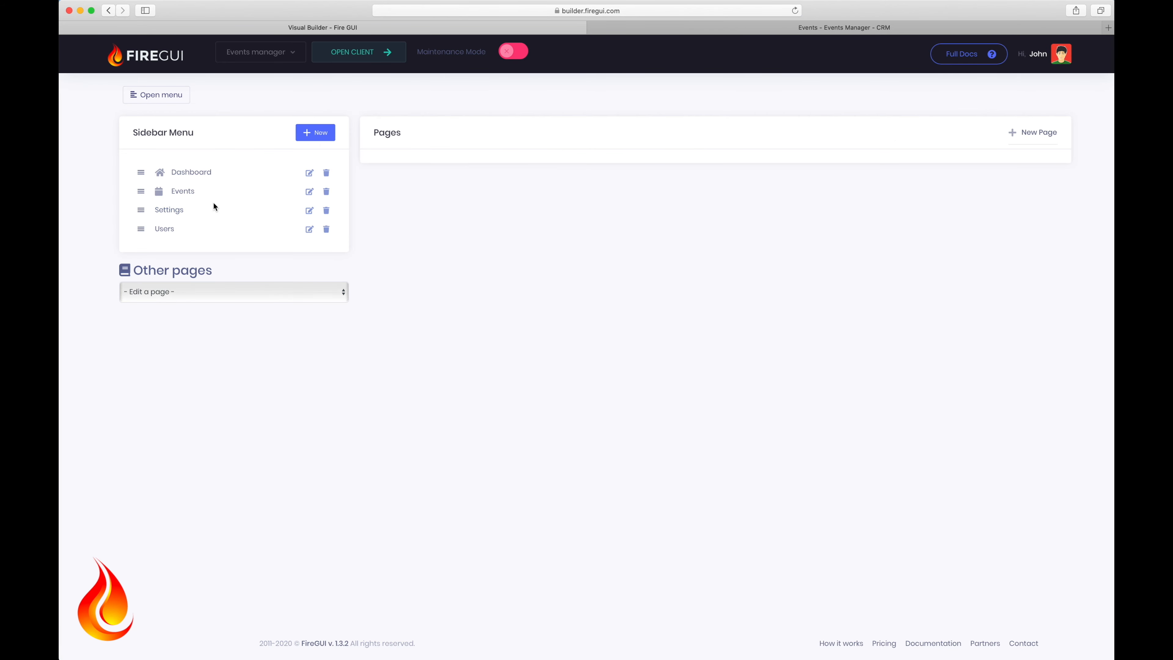
left_click(184, 197)
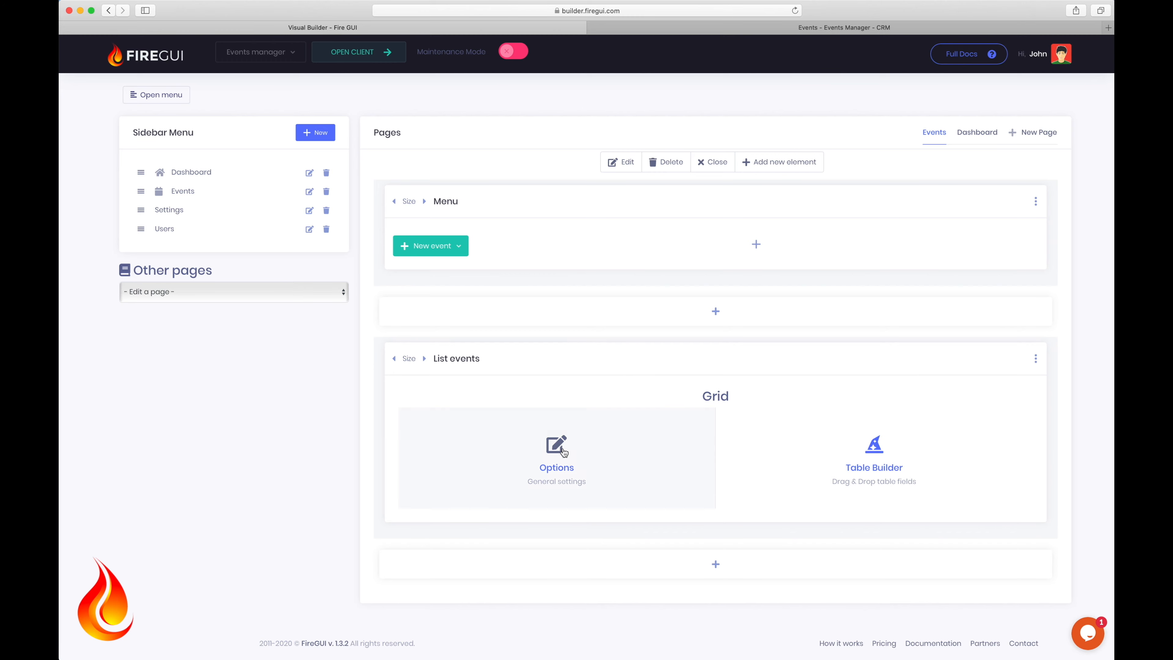
Step: Delete the Date end, Color and Type columns from the List events table and move User last
left_click(874, 446)
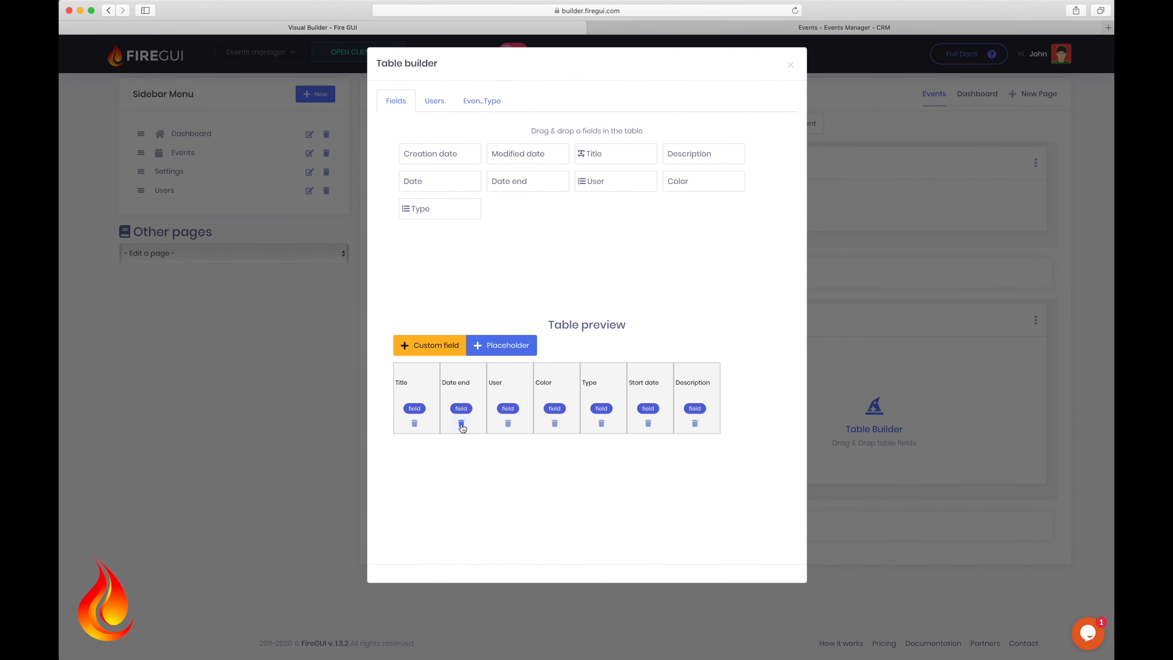
left_click(461, 423)
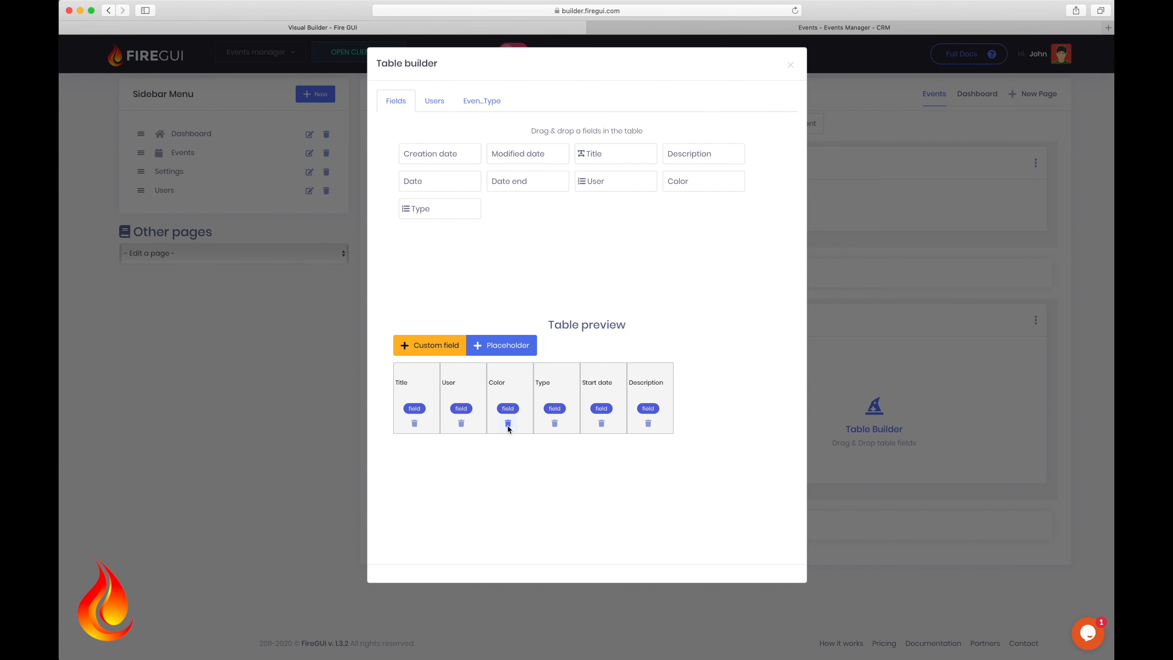
left_click(508, 424)
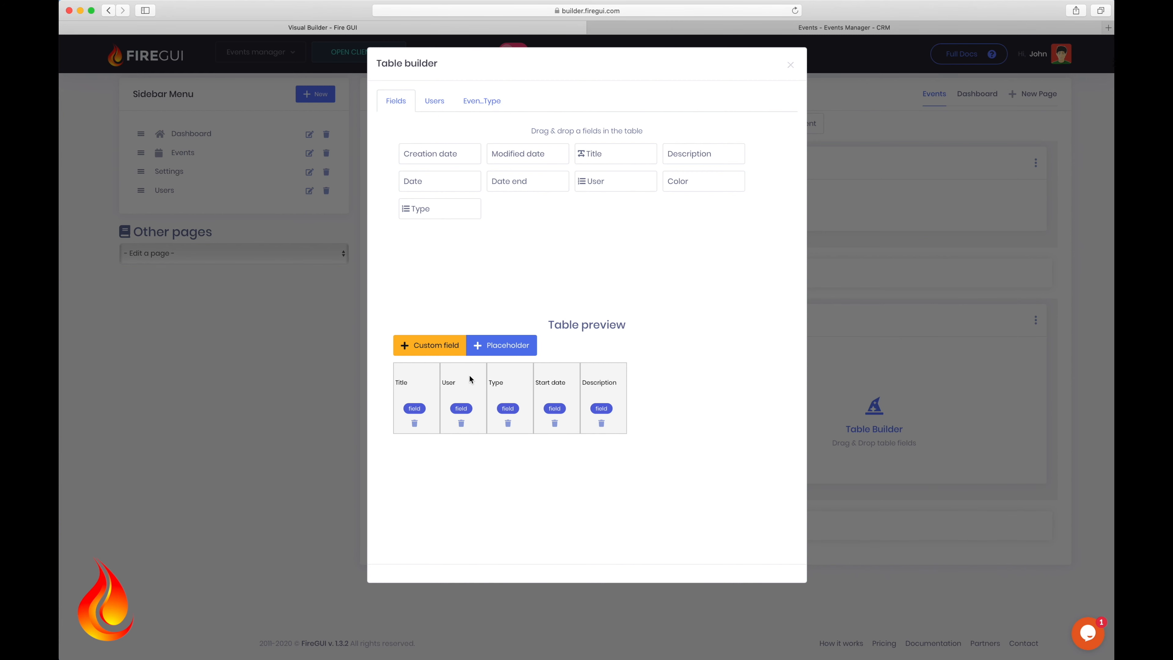
left_click_drag(470, 379, 613, 380)
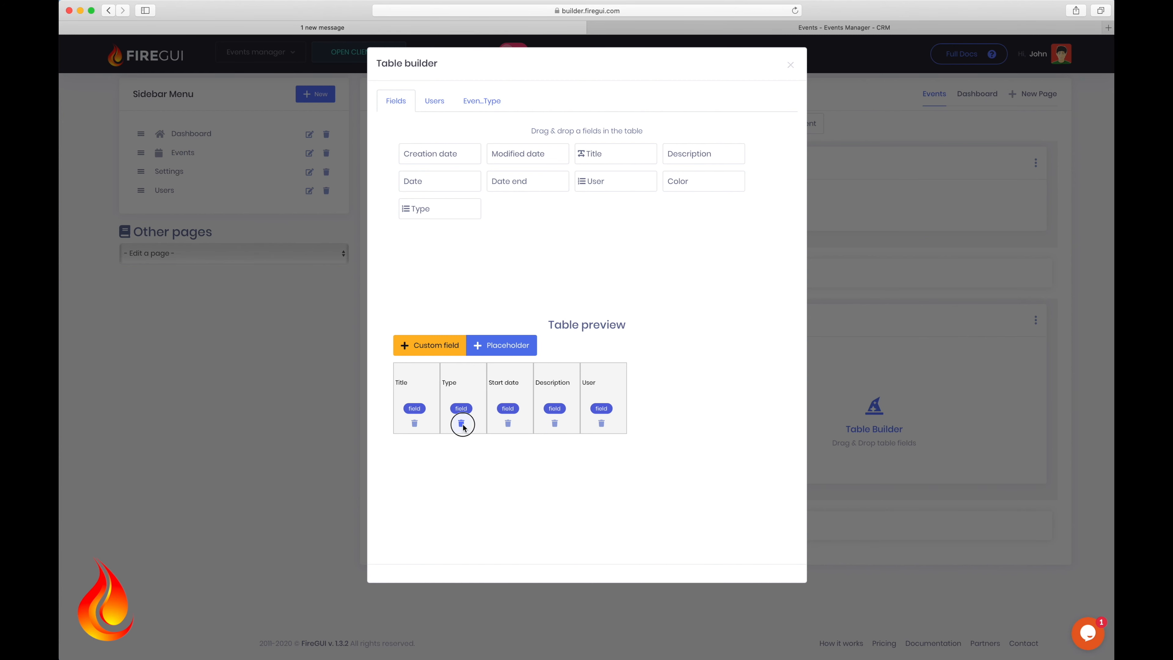
left_click(461, 423)
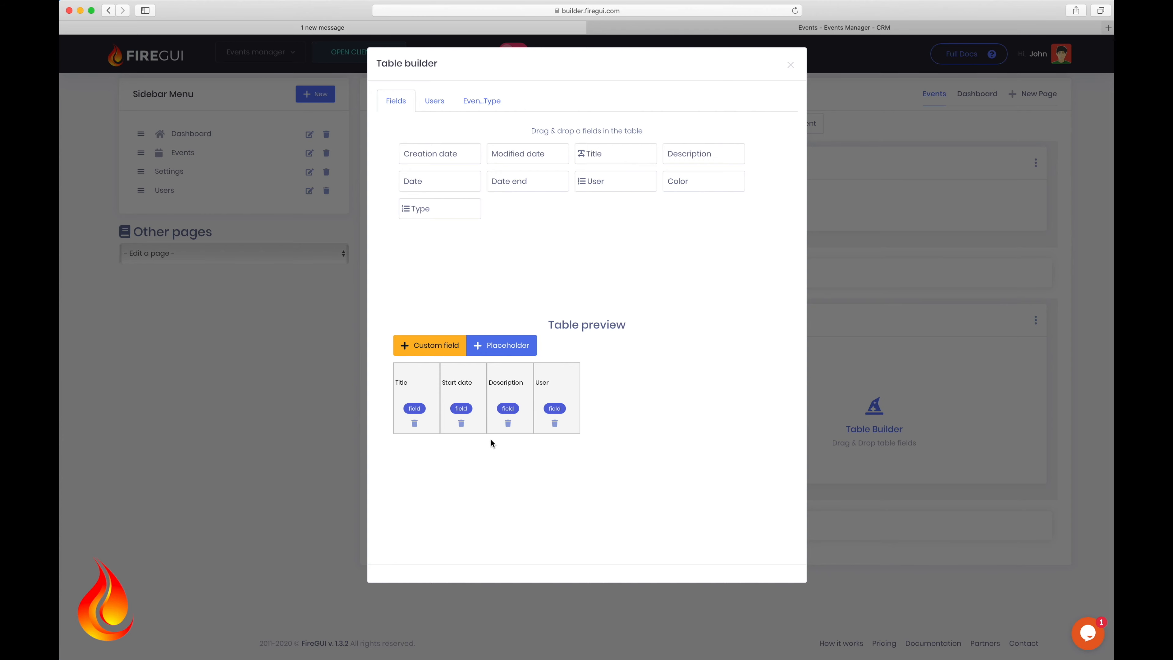
left_click(239, 345)
left_click(462, 246)
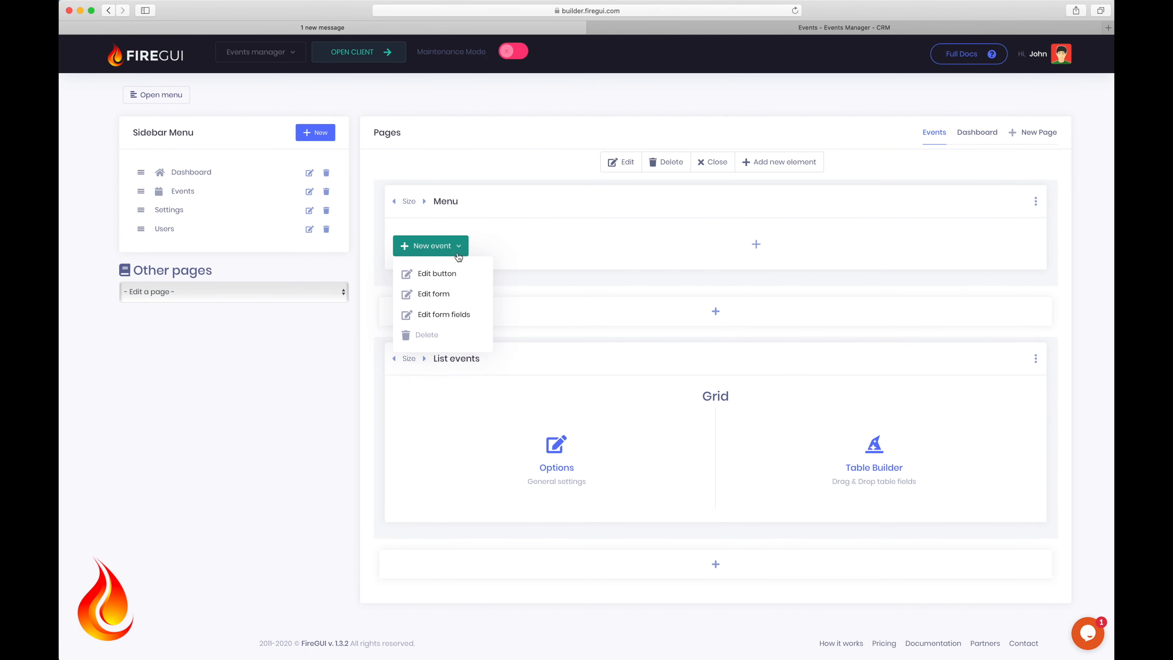
Step: Place the User field beside Title in the New event form's top row, then view the client's events list
left_click(441, 314)
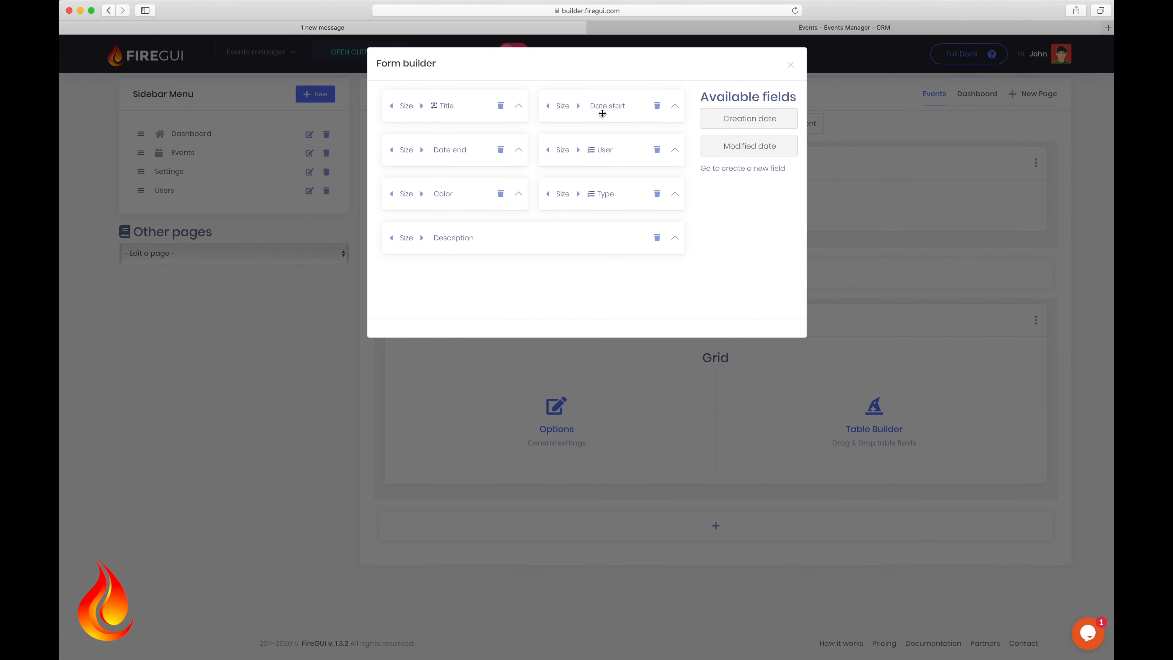
left_click(591, 151)
left_click_drag(591, 151, 590, 101)
left_click(182, 372)
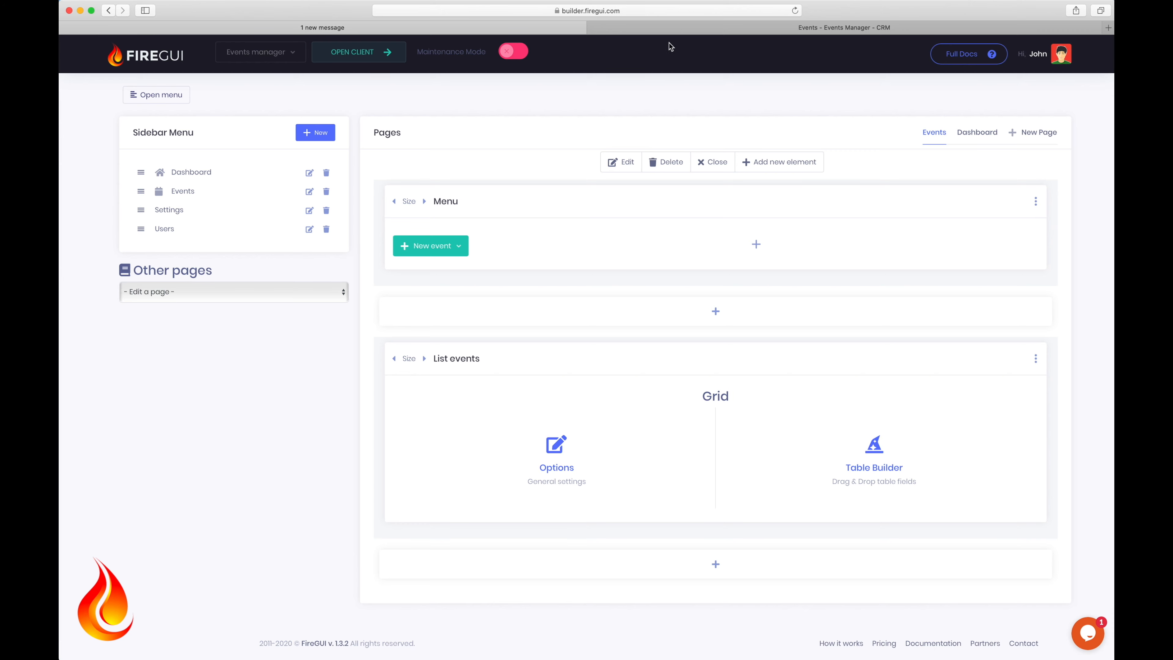
left_click(676, 28)
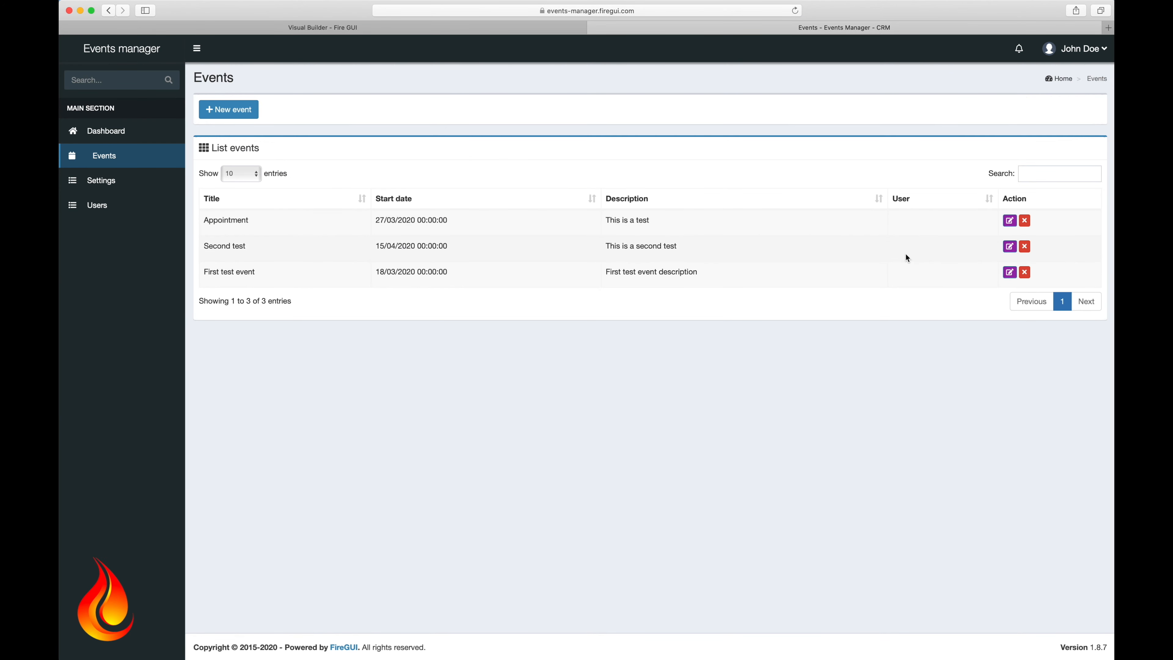
Step: Assign the Appointment event to the signed-in user, ending 27/03/2020 at 14:00
left_click(1010, 221)
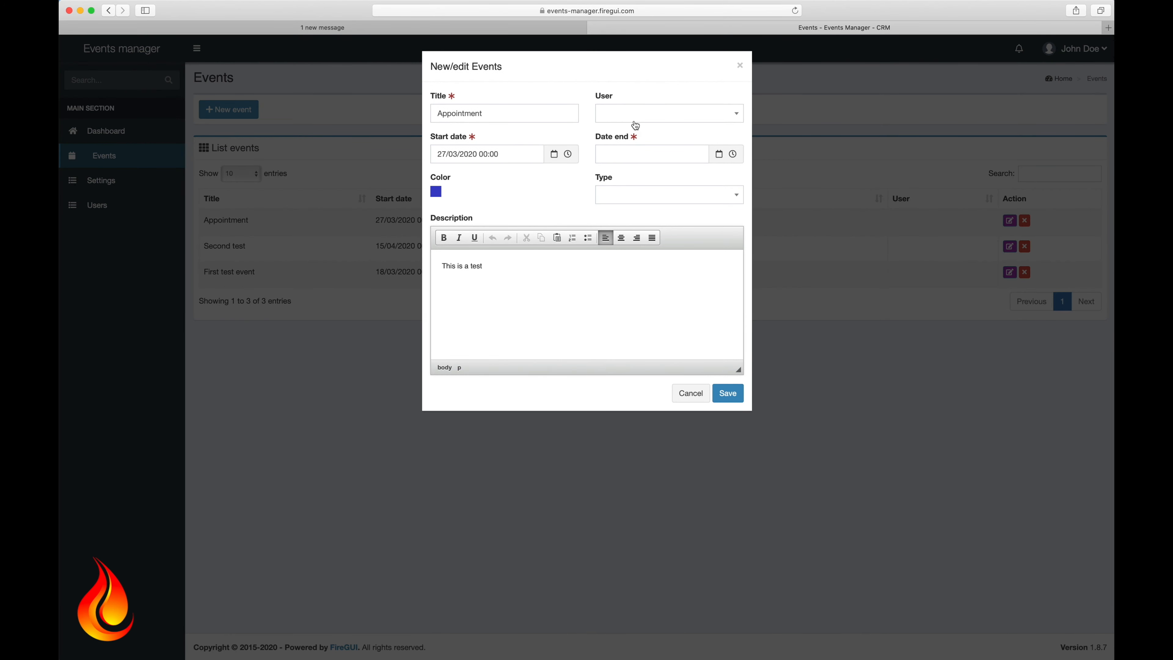
left_click(636, 121)
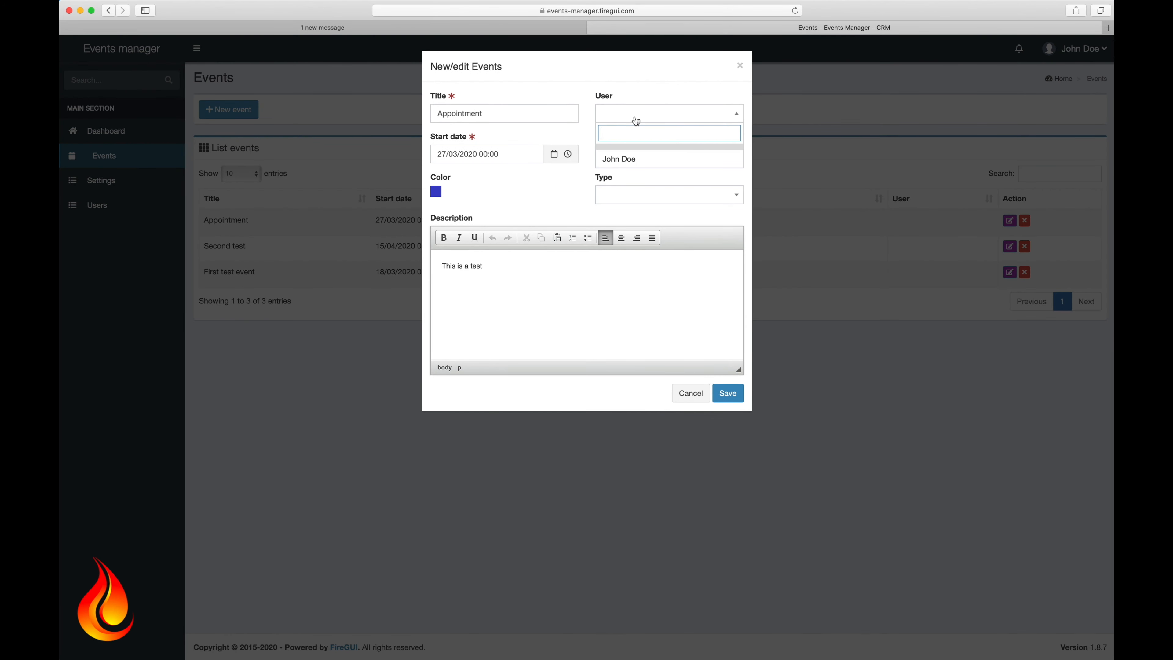
left_click(625, 160)
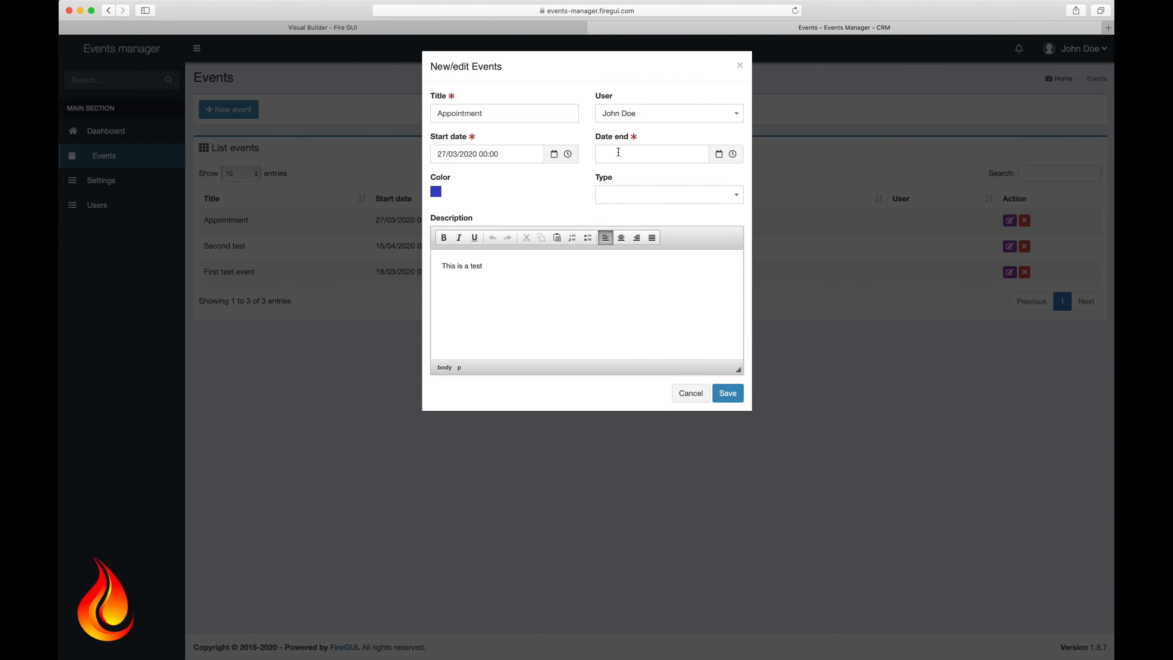
left_click(619, 152)
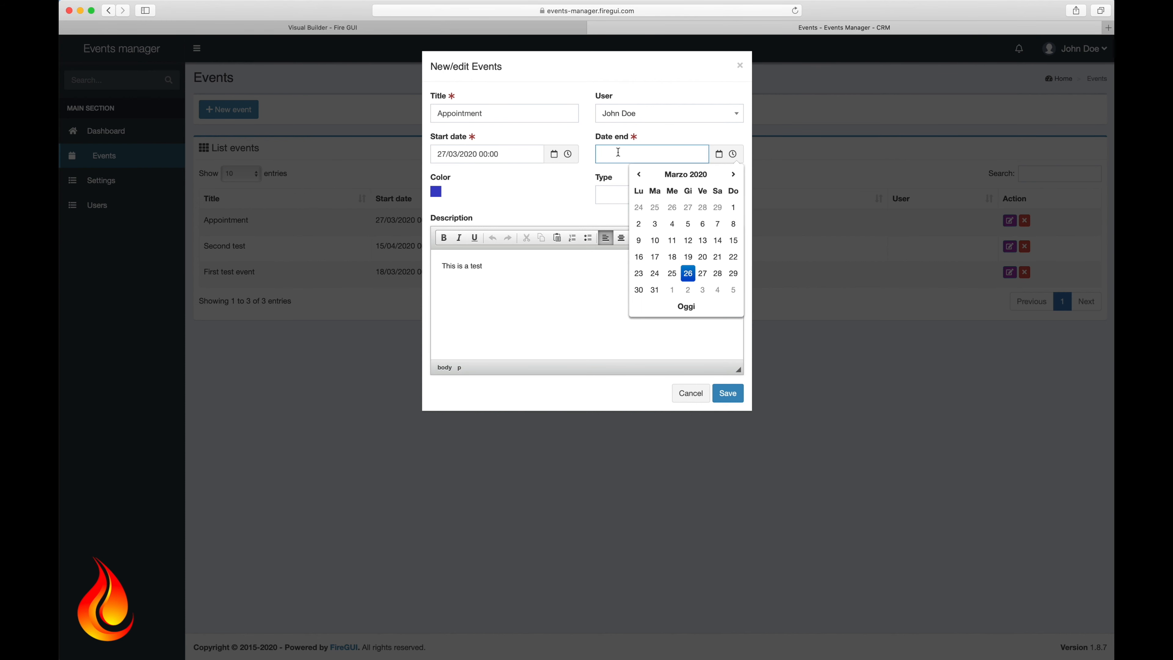
left_click(701, 275)
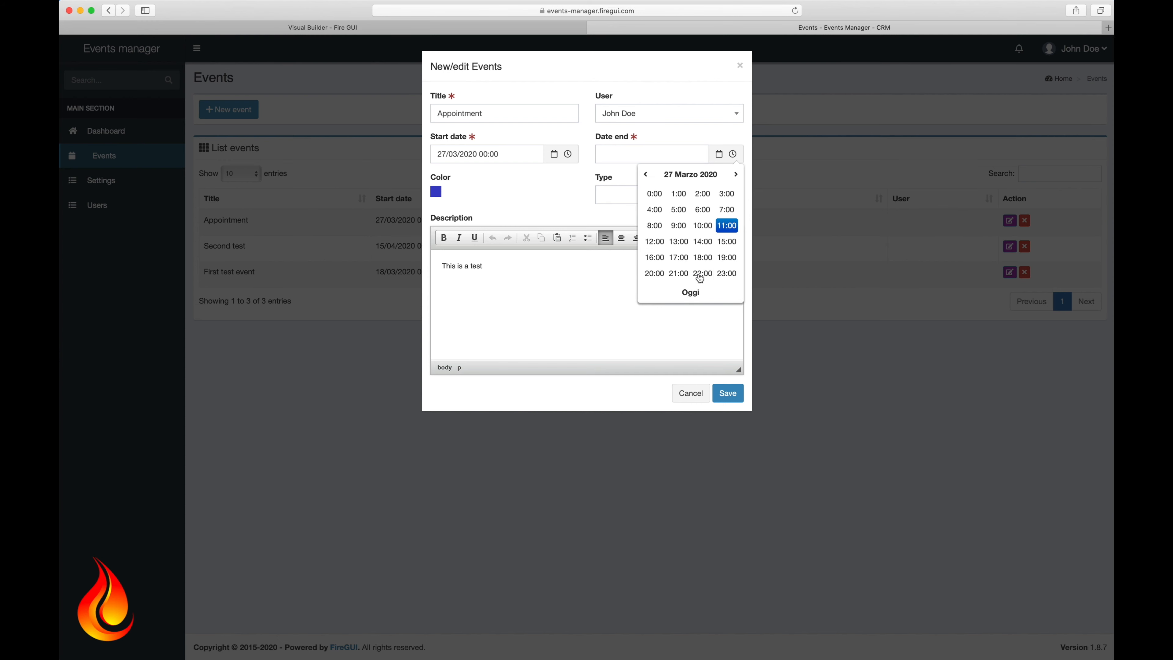
left_click(701, 243)
left_click(657, 200)
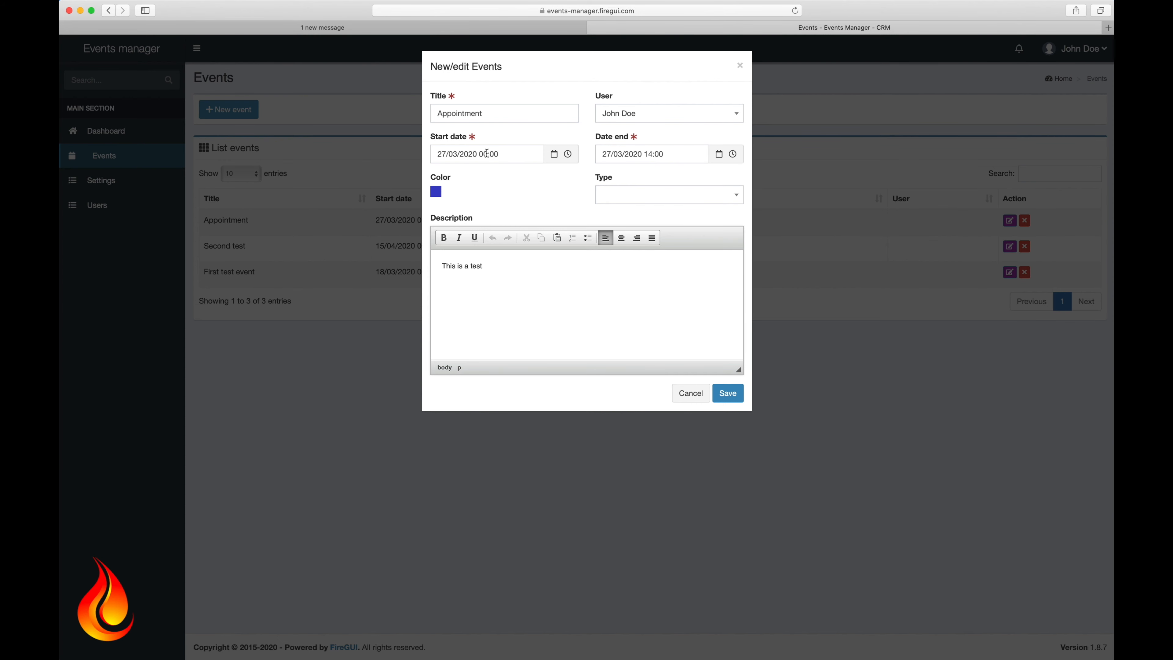
Step: Set start time 13:00, type Personal, description 'Personal event', and save the Appointment
left_click_drag(480, 154, 501, 154)
type("13:00")
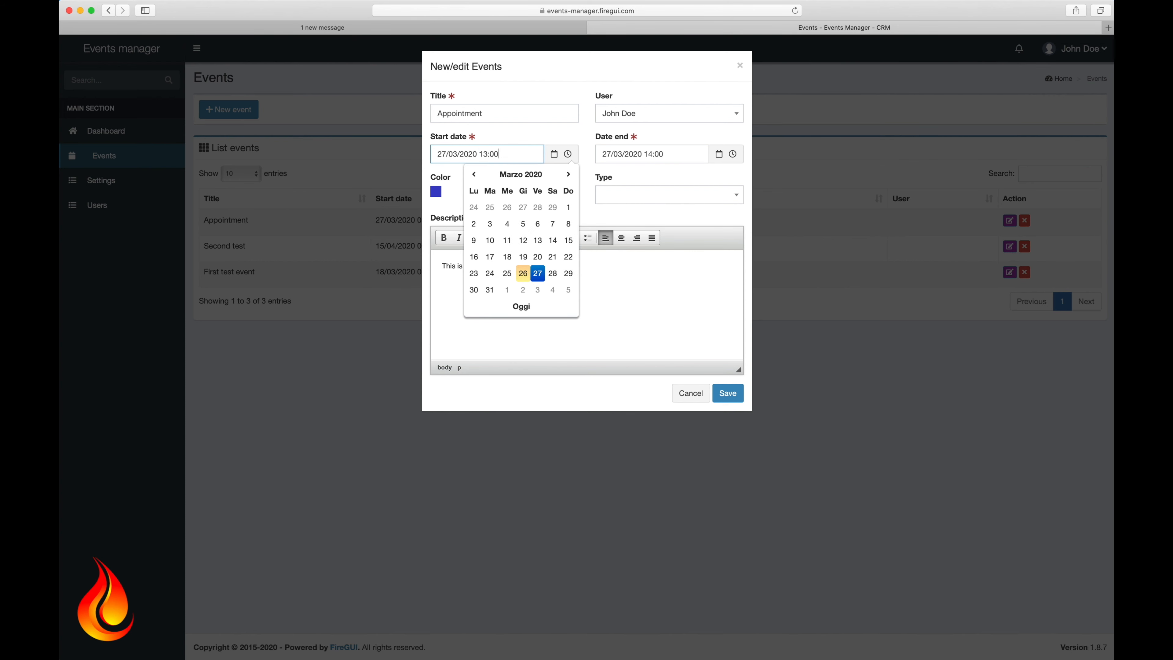
left_click(652, 203)
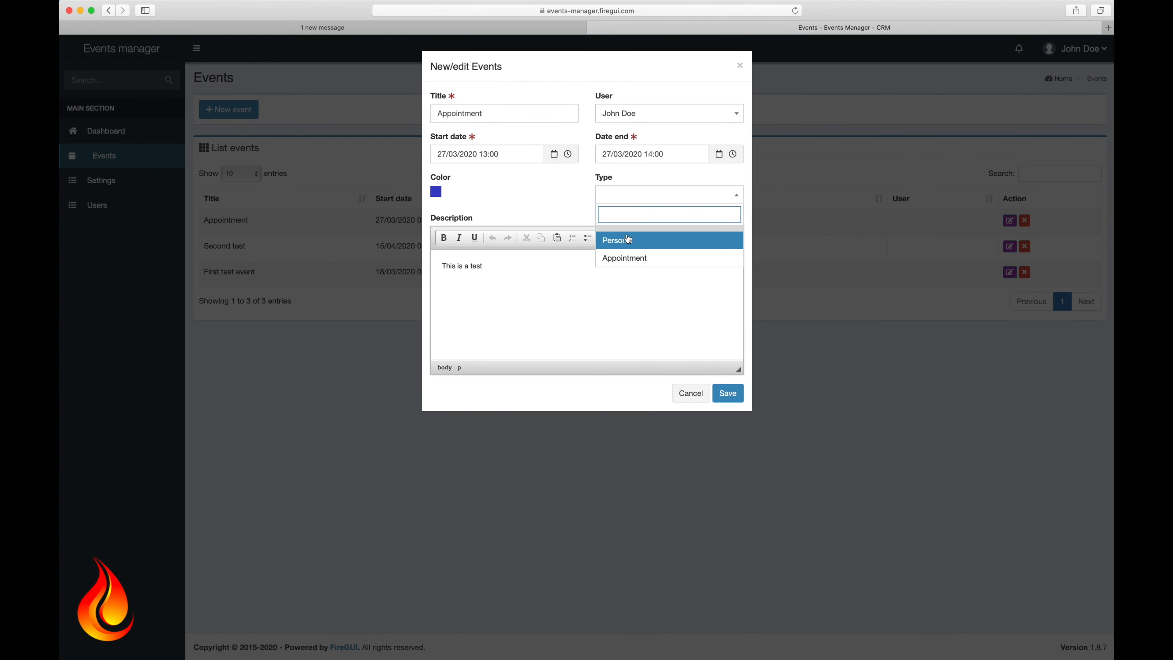
left_click(619, 240)
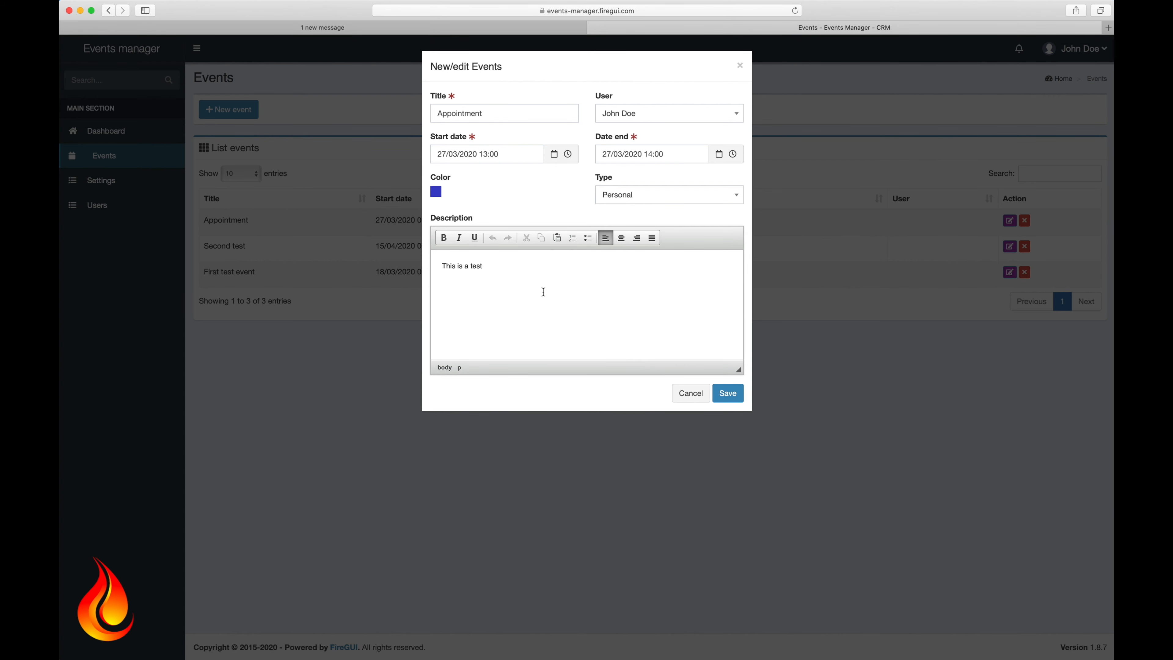
left_click_drag(513, 270, 334, 257)
type("Personal event")
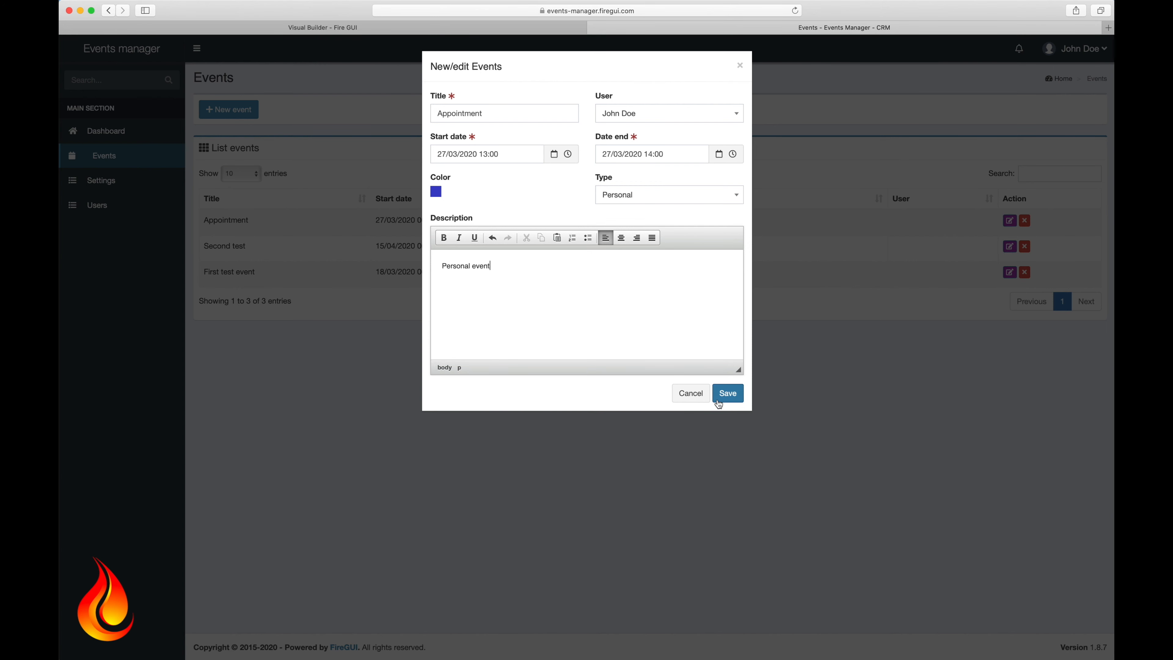
left_click(734, 400)
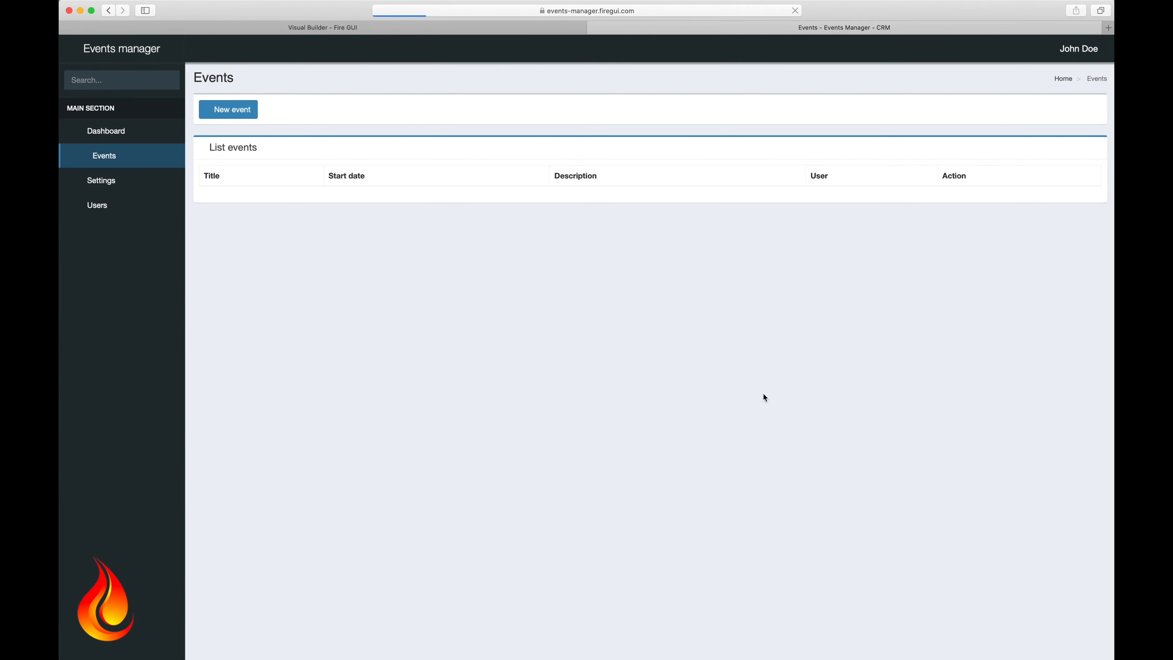
Step: Go to user management from the account menu and start a new user
left_click(1090, 59)
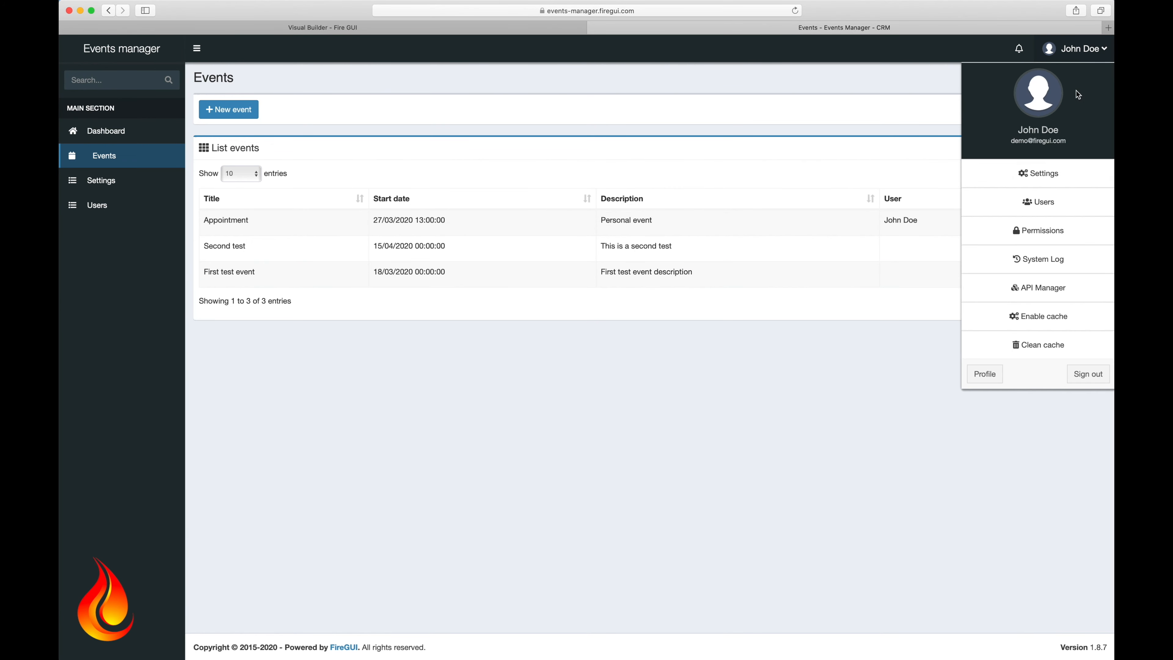
left_click(1041, 202)
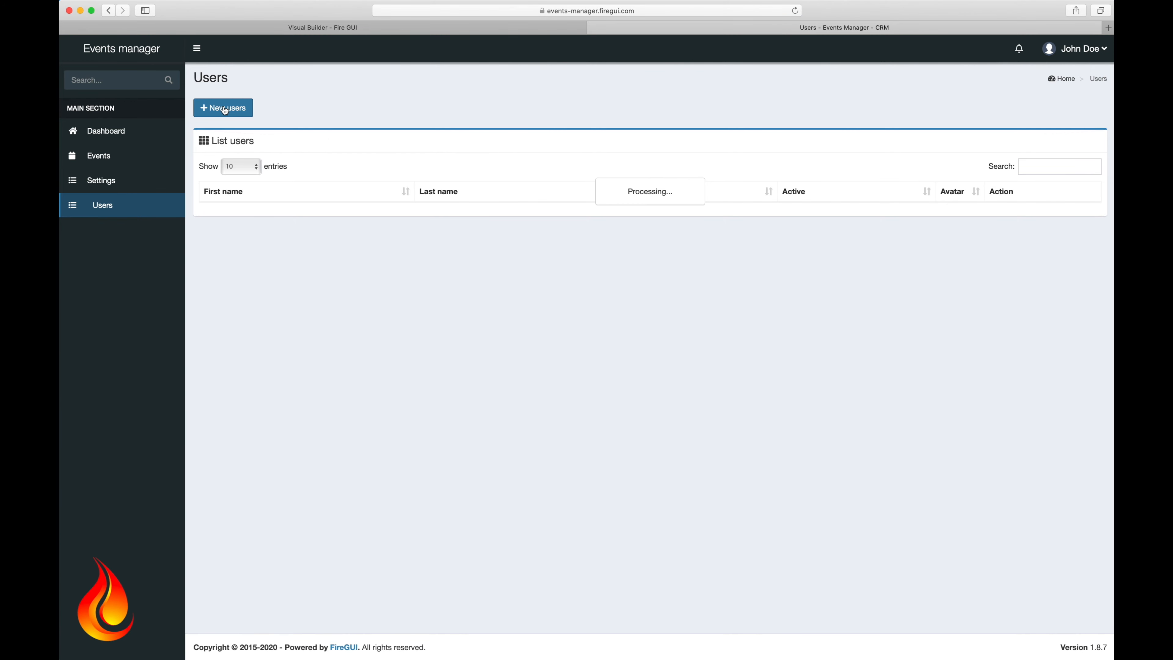
left_click(228, 111)
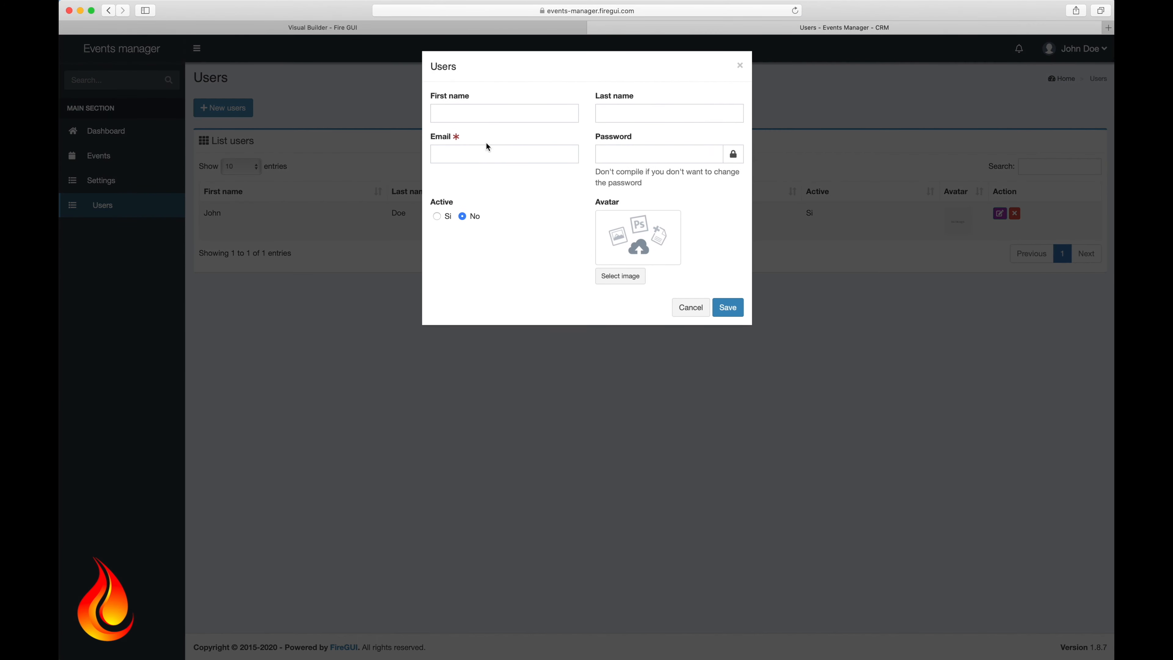
Step: Enter the new user's name, e-mail address and password, make them active, and save
left_click(478, 112)
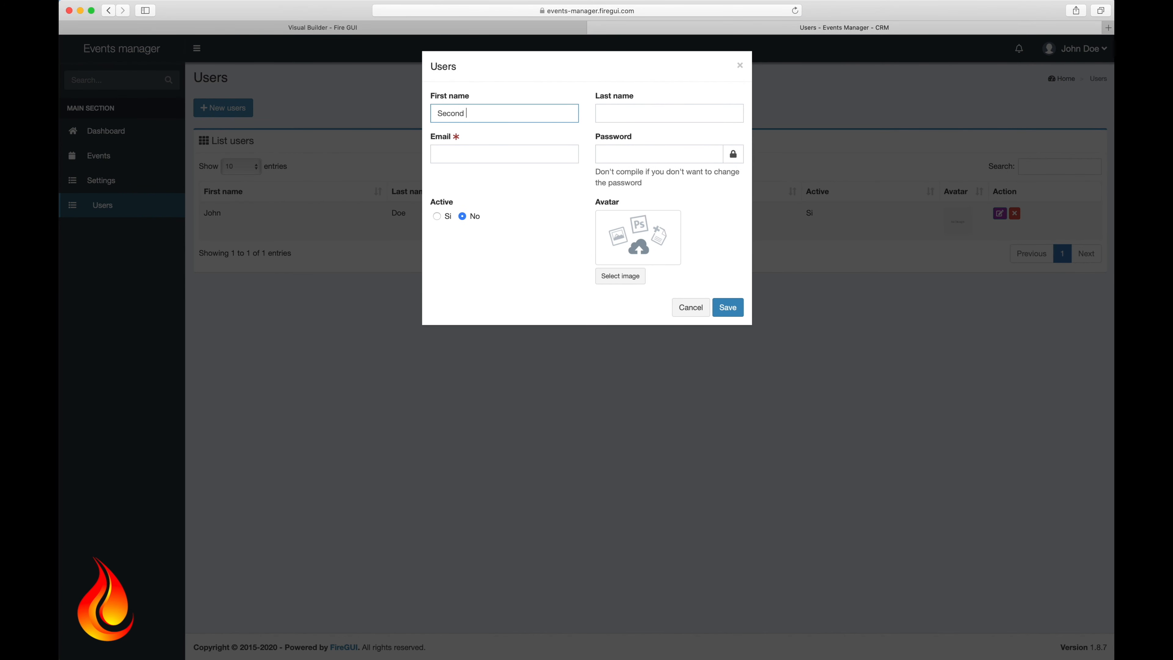
key("Tab")
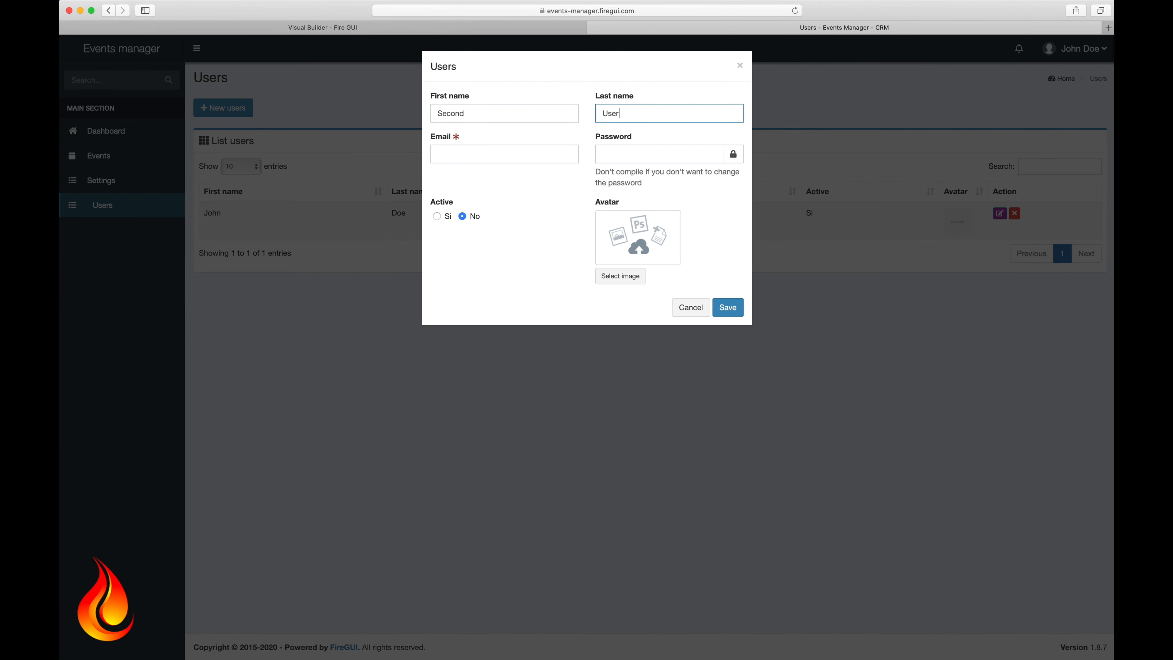
key("Tab")
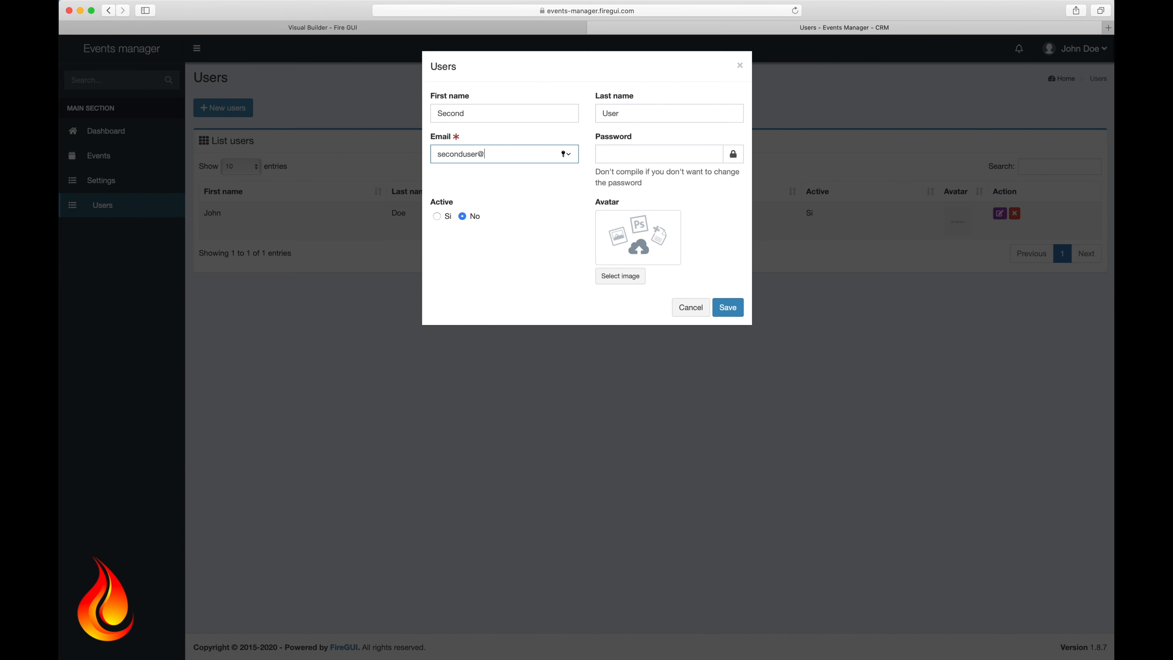
key("Tab")
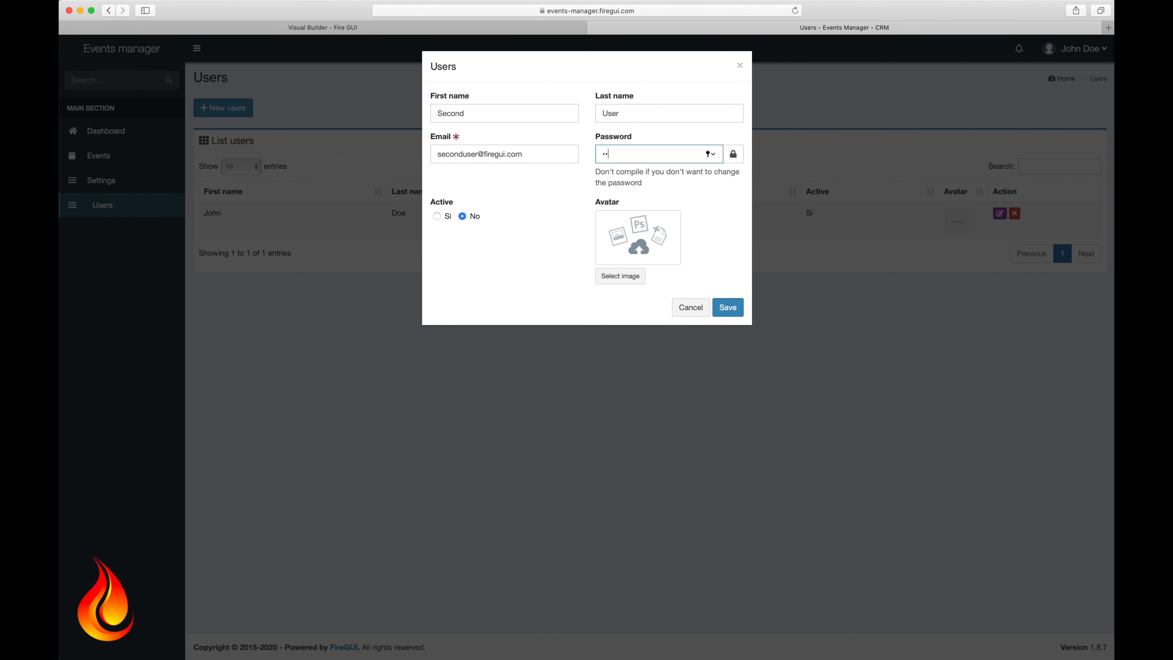
left_click(436, 216)
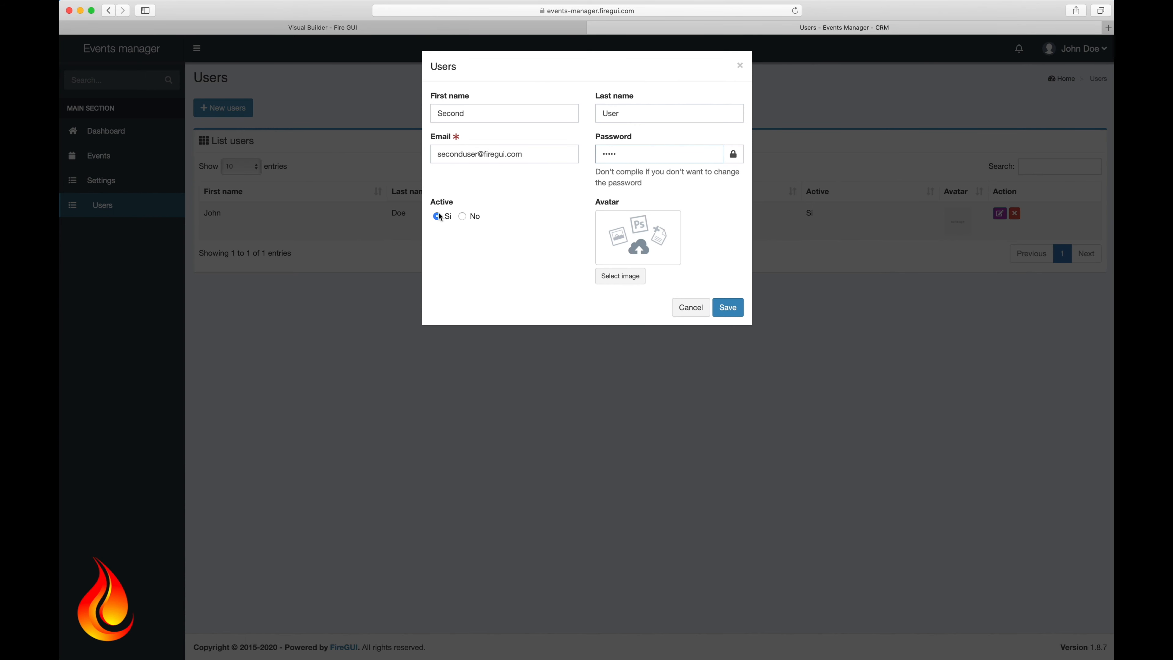
left_click(735, 314)
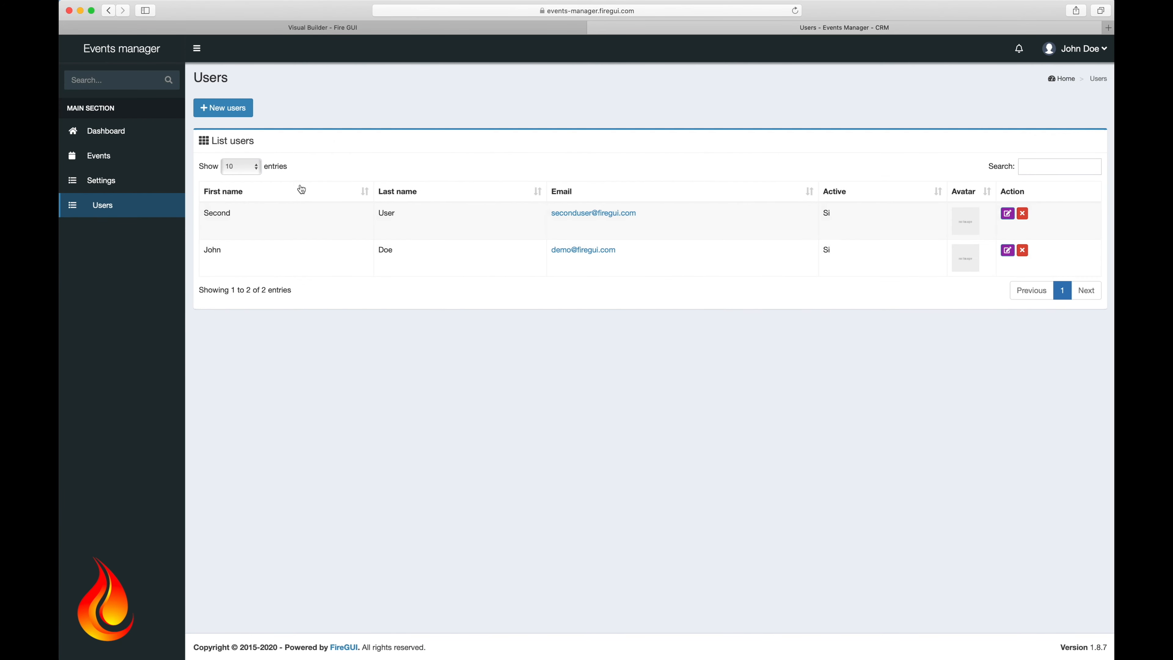
left_click(92, 159)
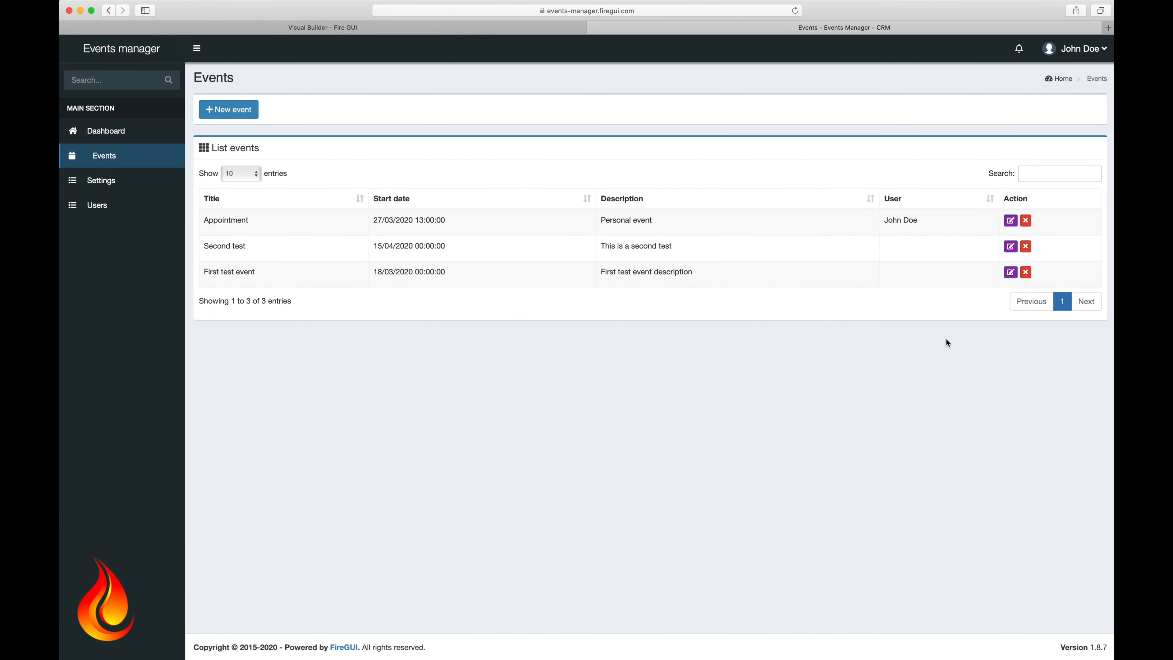
Step: Assign the Second test event to the new user with a 16:00 start time
left_click(1011, 246)
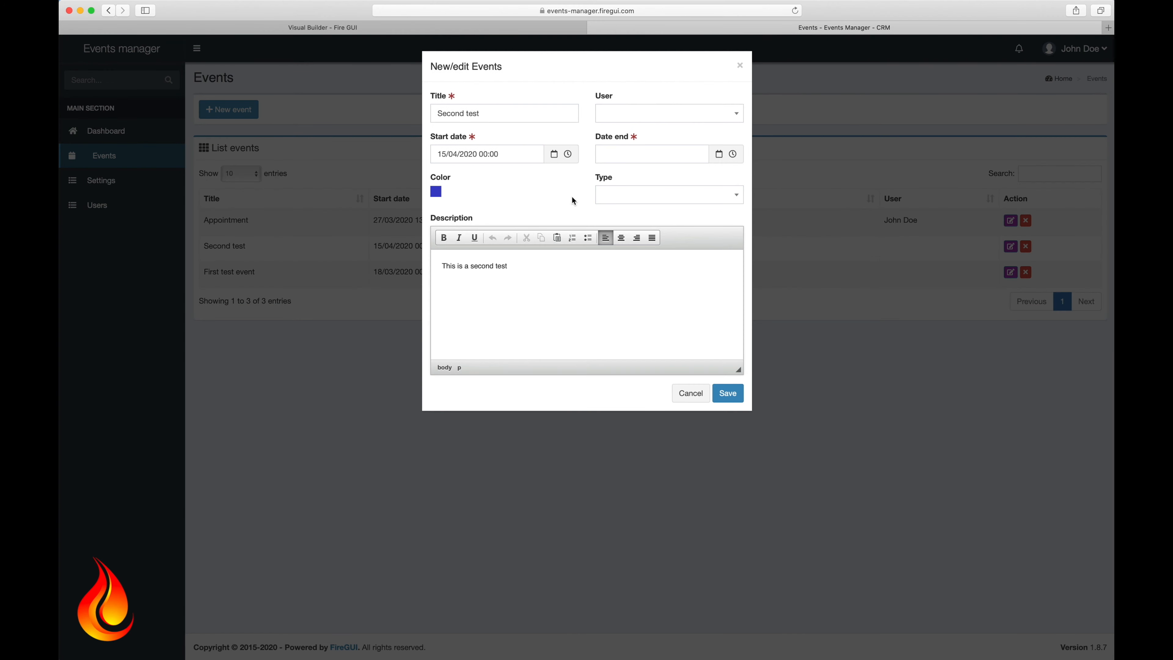
left_click(647, 115)
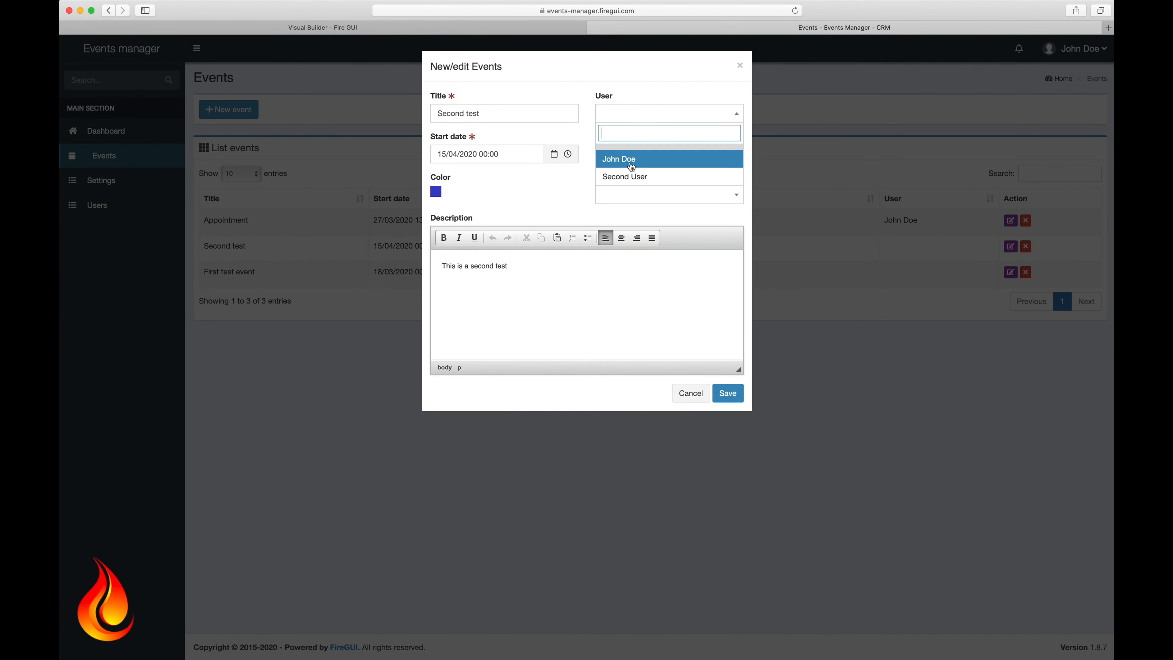
left_click(628, 176)
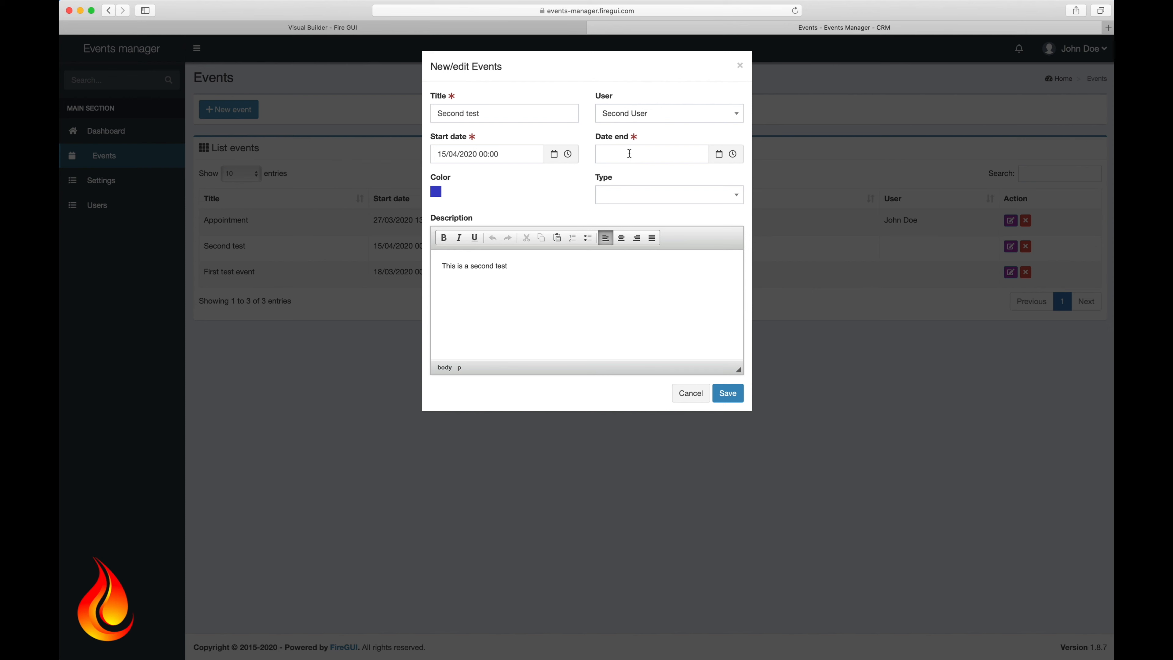
left_click_drag(480, 154, 523, 155)
type("1")
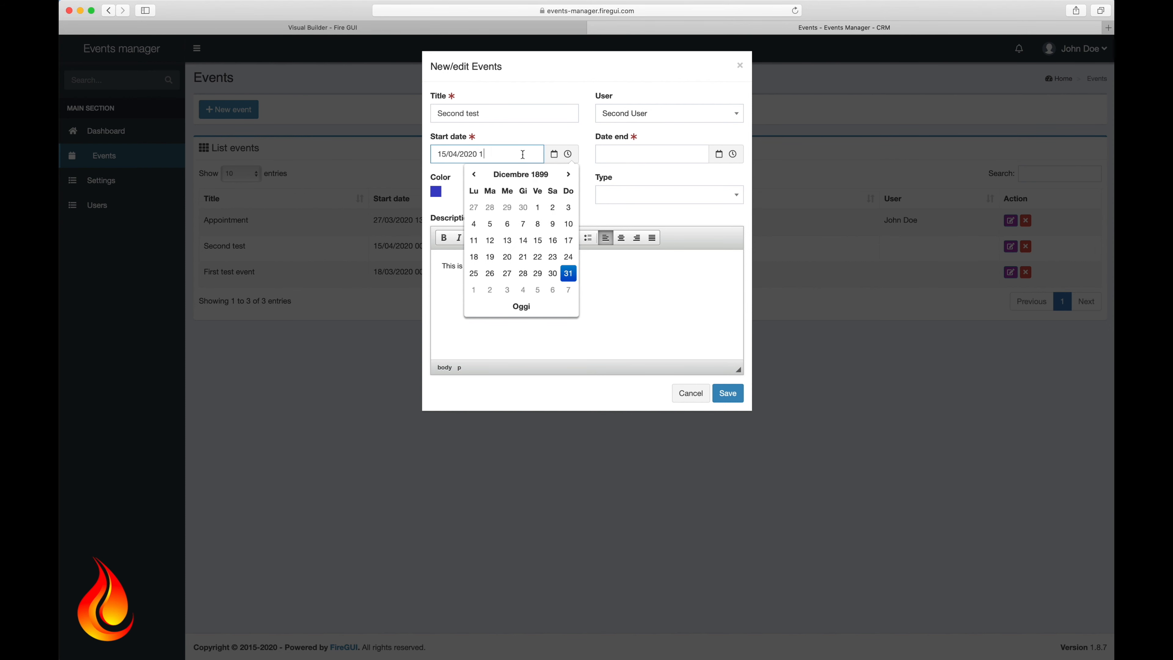
type("6:00")
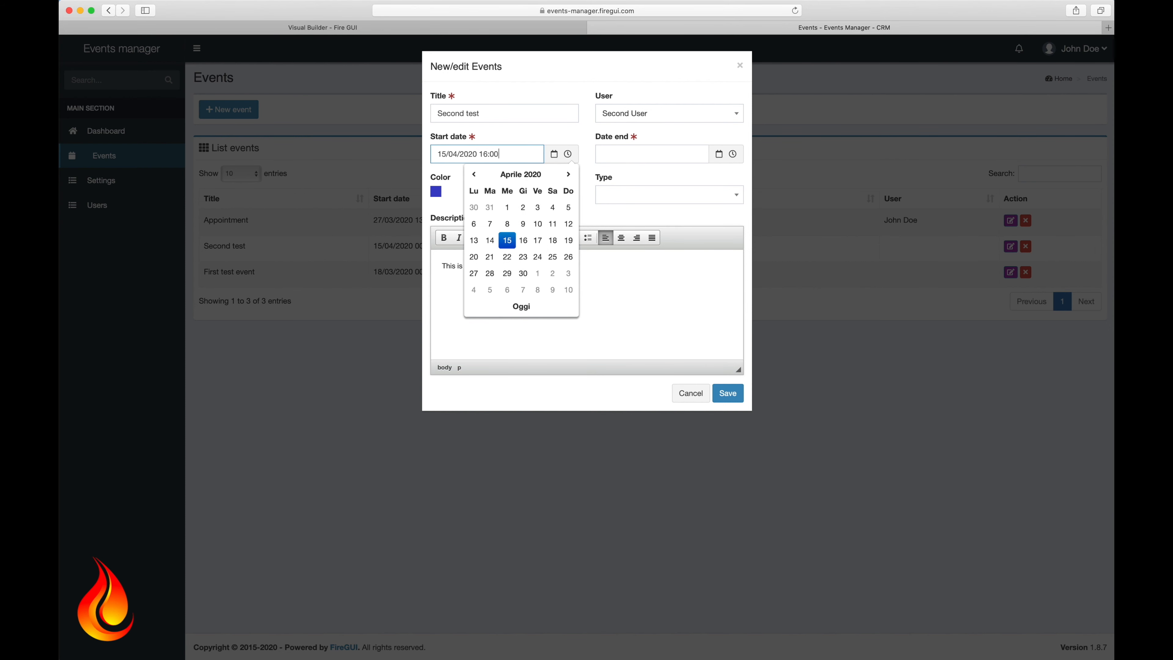
Step: Set its end to 15/04/2020 18:00, make it an Appointment, and save
left_click(656, 154)
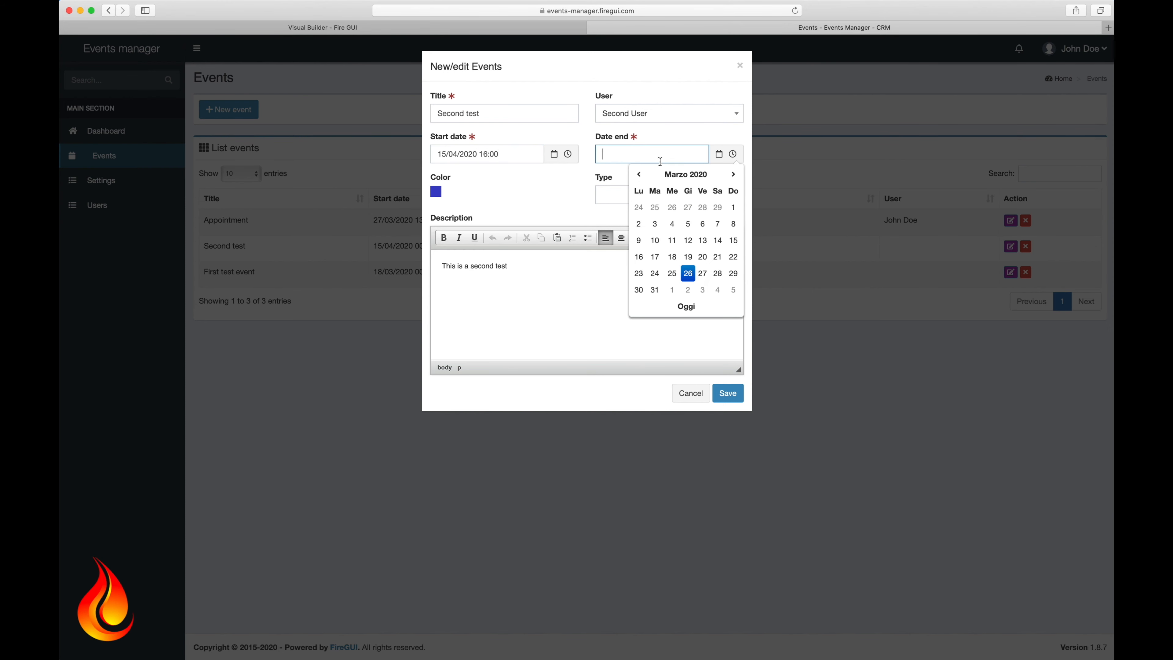
left_click(734, 174)
left_click(674, 242)
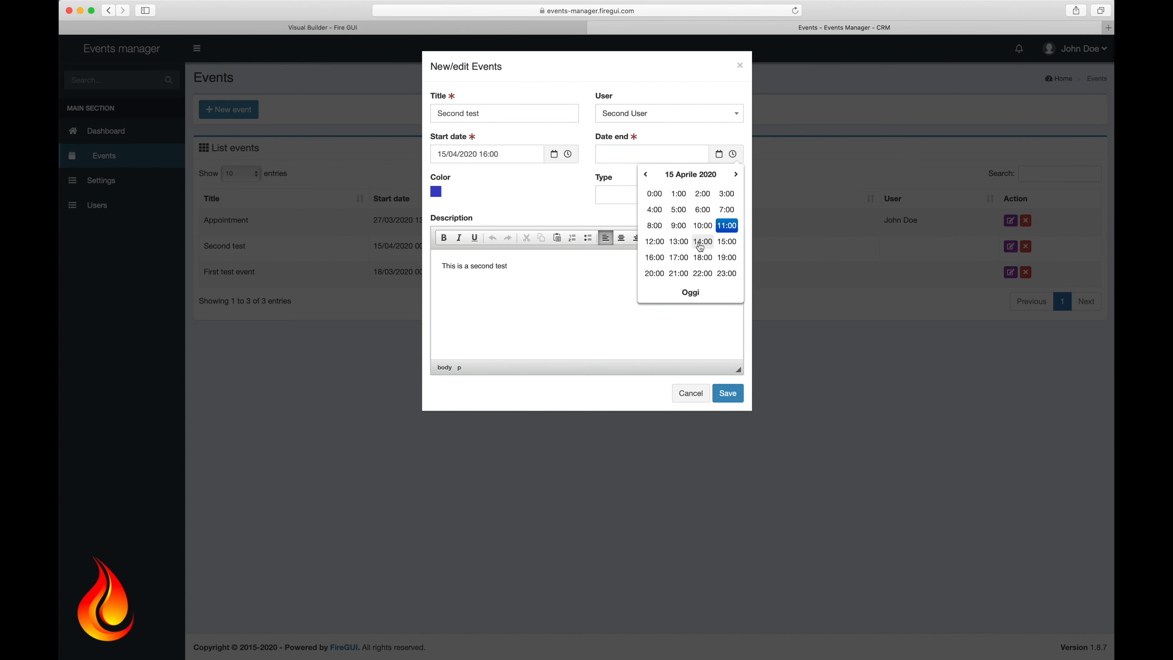
left_click(697, 258)
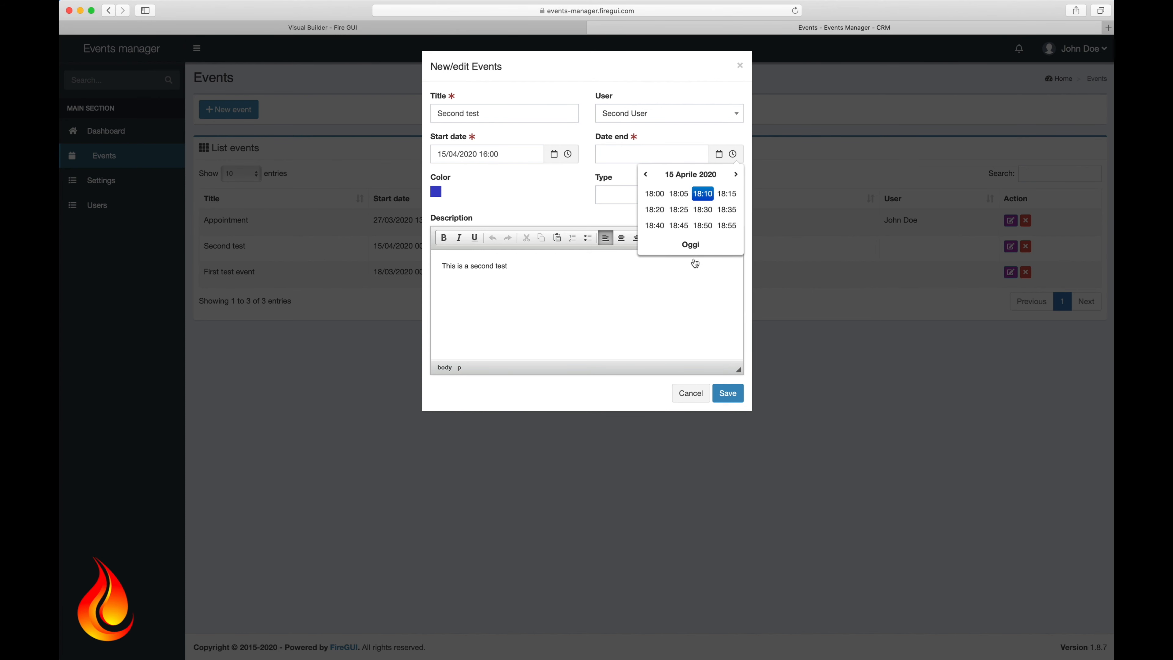
left_click(655, 194)
left_click(631, 196)
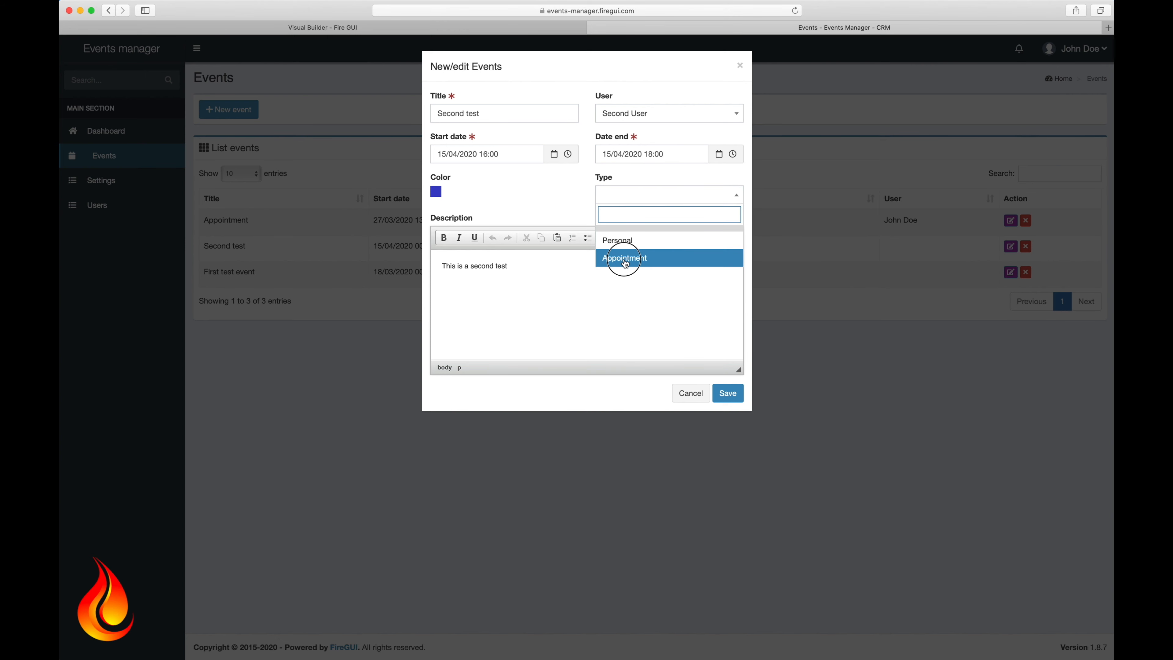
left_click(623, 260)
left_click(727, 393)
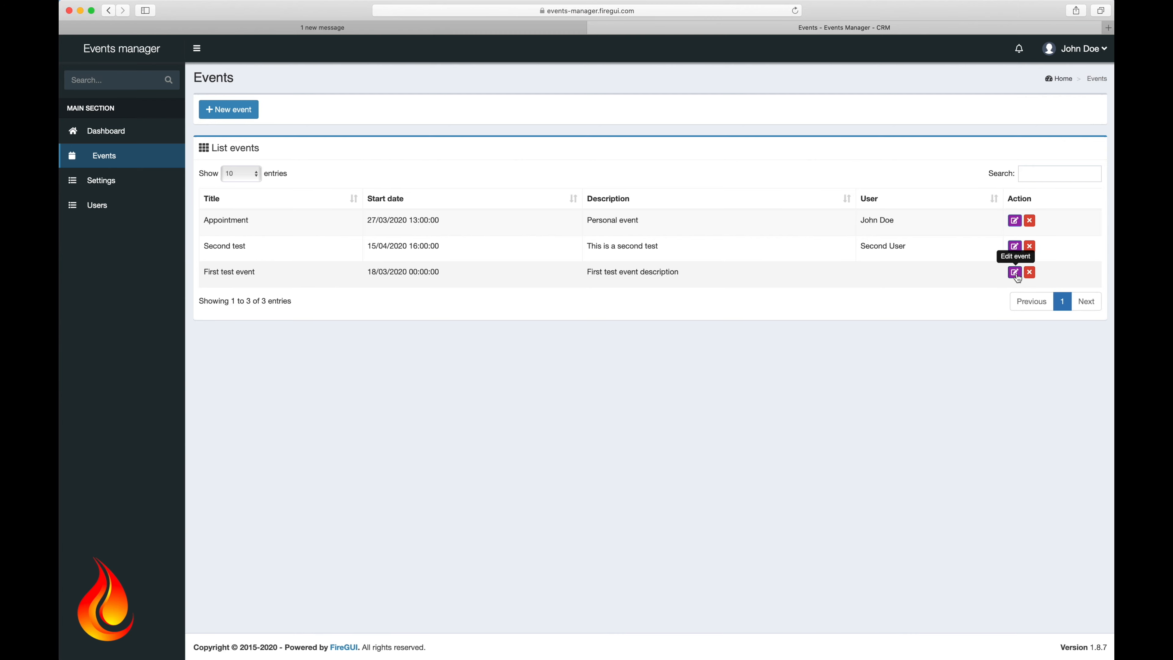
Step: Assign First test event to the new user, ending 19/03/2020 at 09:00
left_click(1015, 272)
left_click(640, 116)
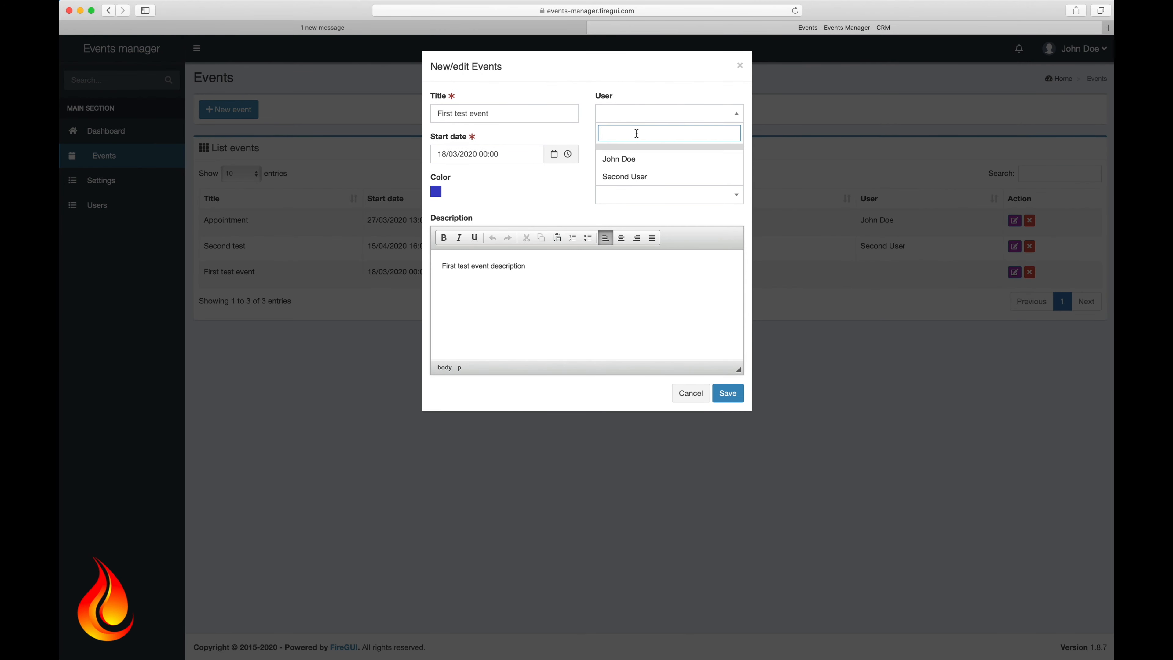
left_click(627, 177)
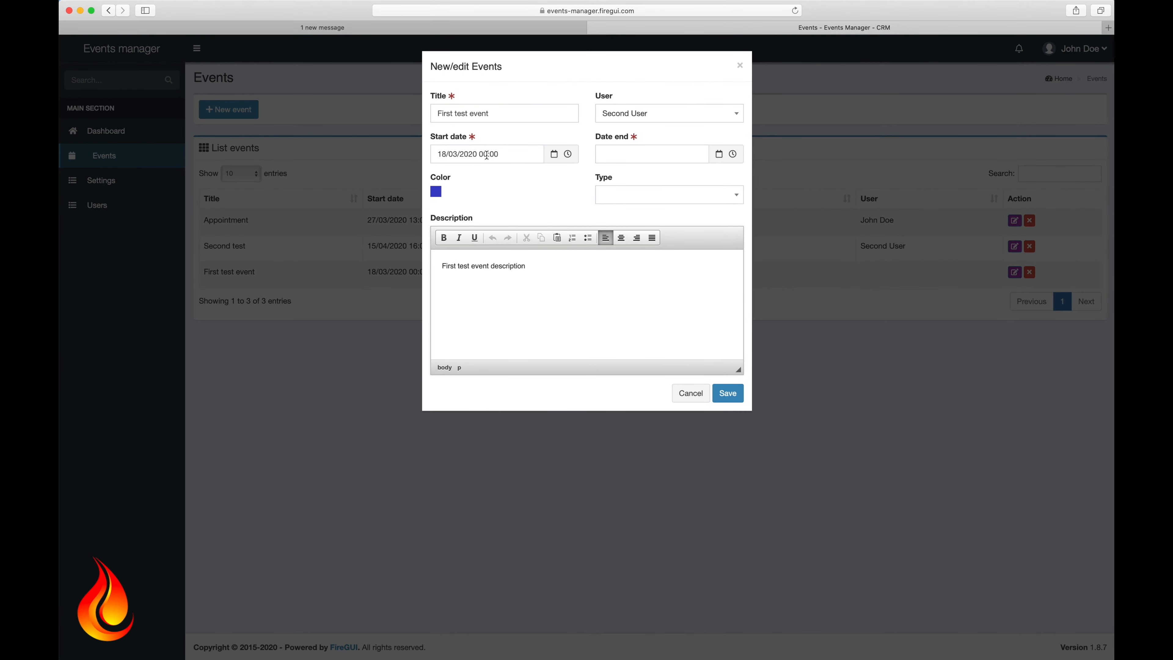
left_click(696, 156)
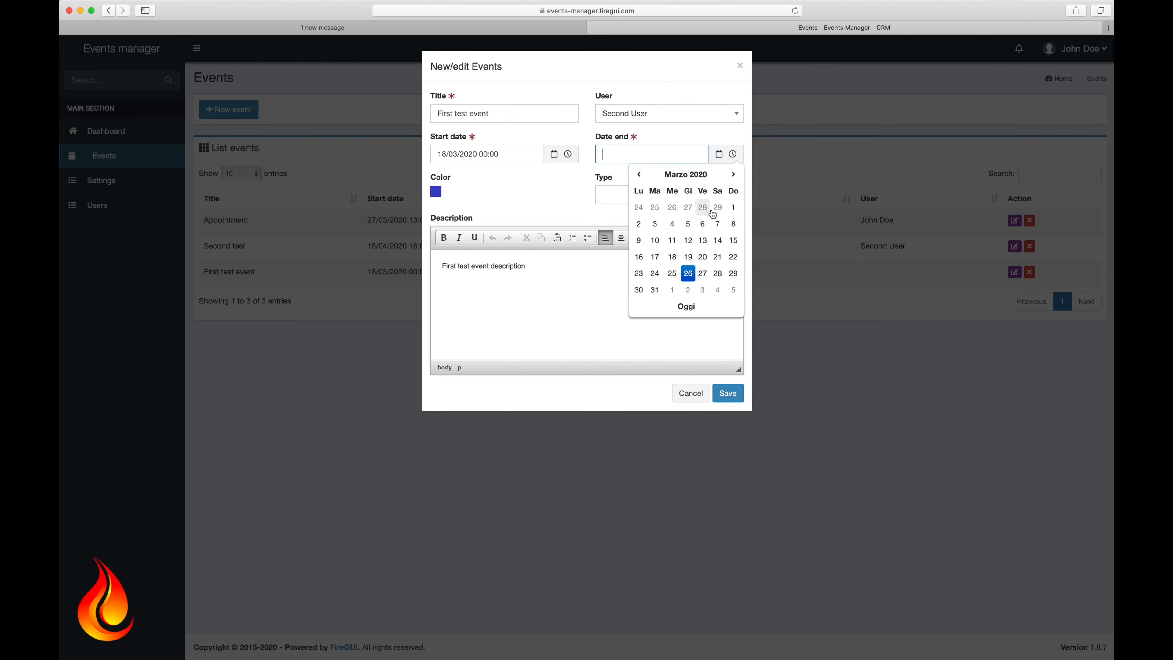
left_click(689, 259)
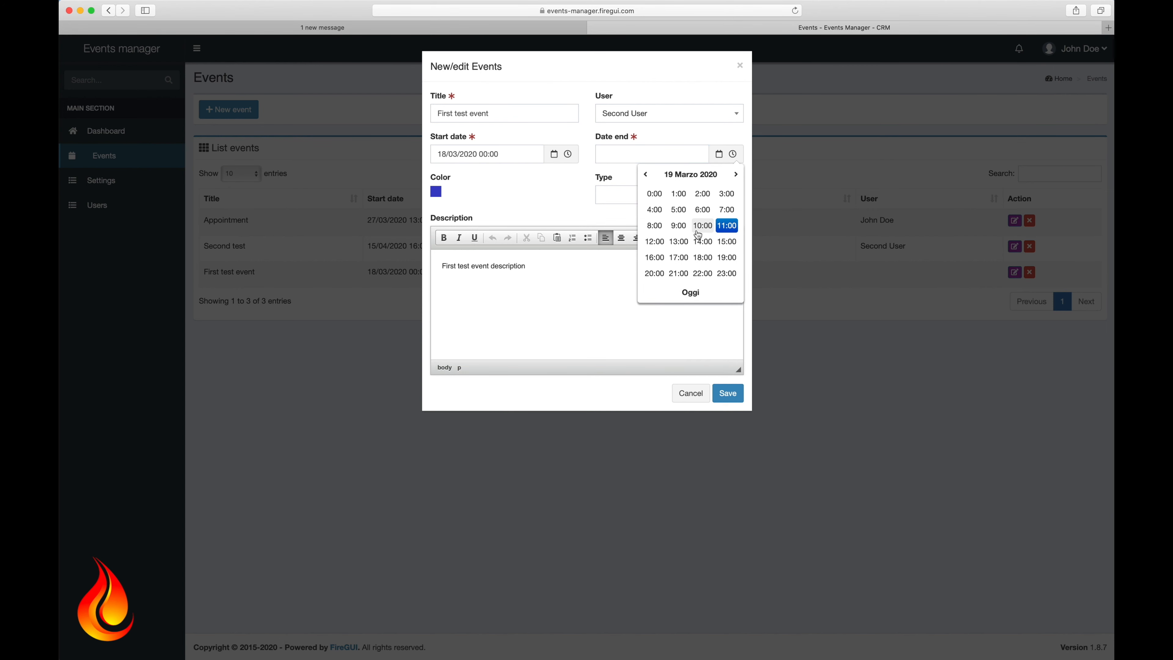
left_click(679, 225)
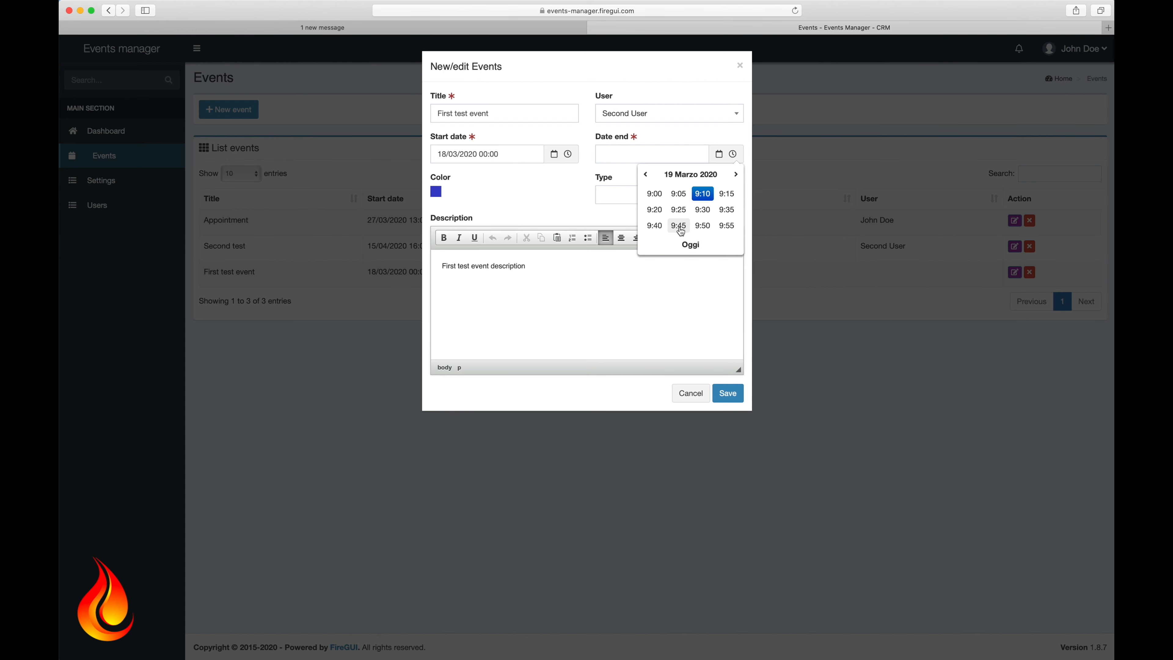
left_click(658, 195)
Step: Set the start to 18/03/2020 at 09:00
left_click(499, 155)
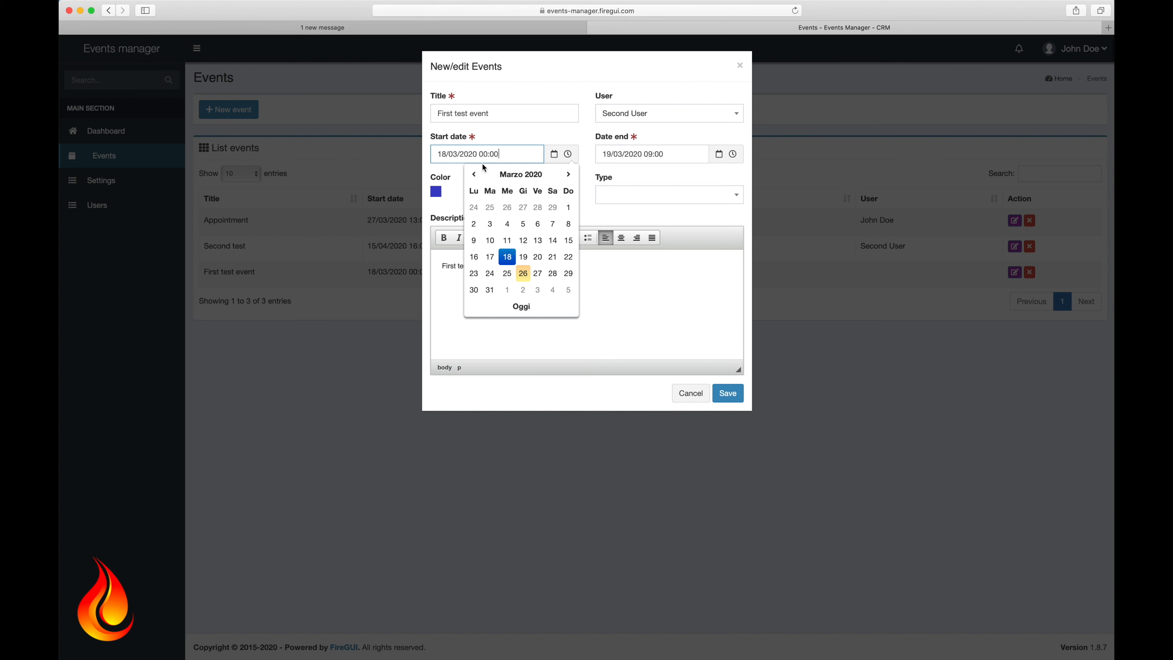
left_click(507, 257)
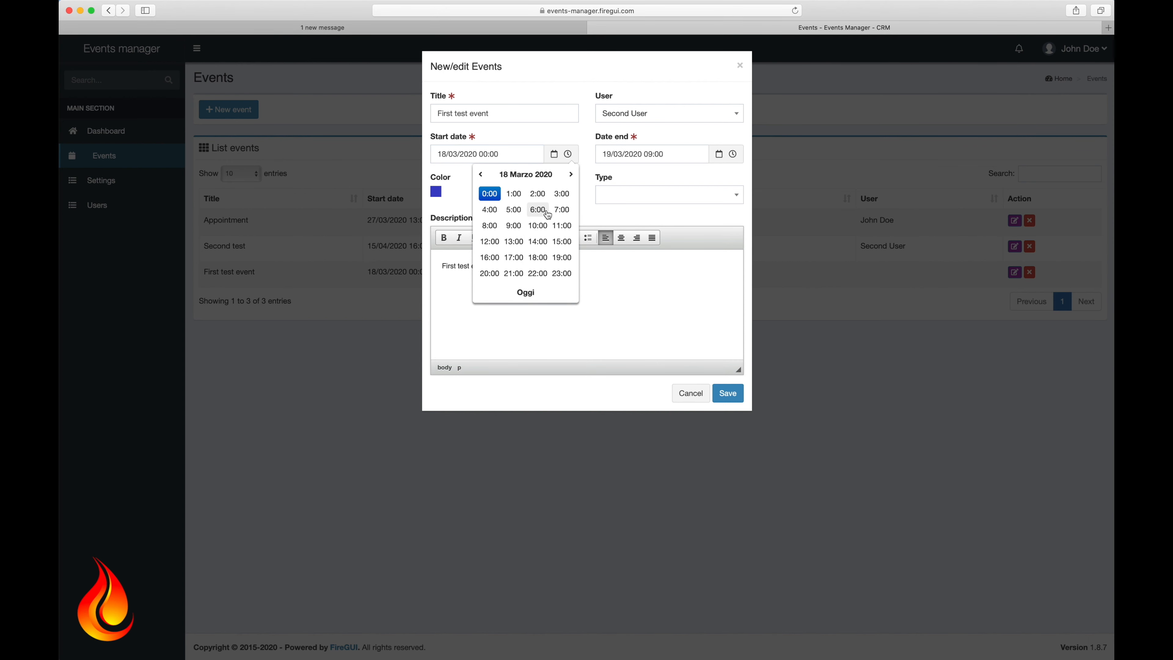
left_click(514, 225)
left_click(490, 195)
Step: Make the event Personal with description 'Full day event', and save
left_click(650, 199)
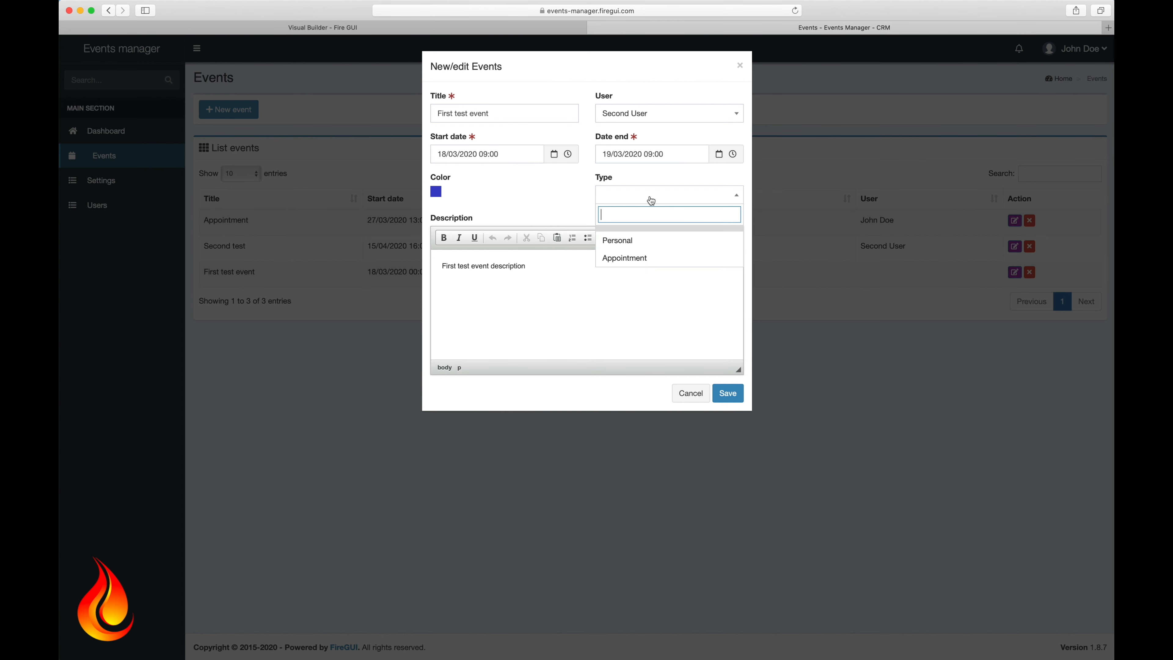
left_click(623, 252)
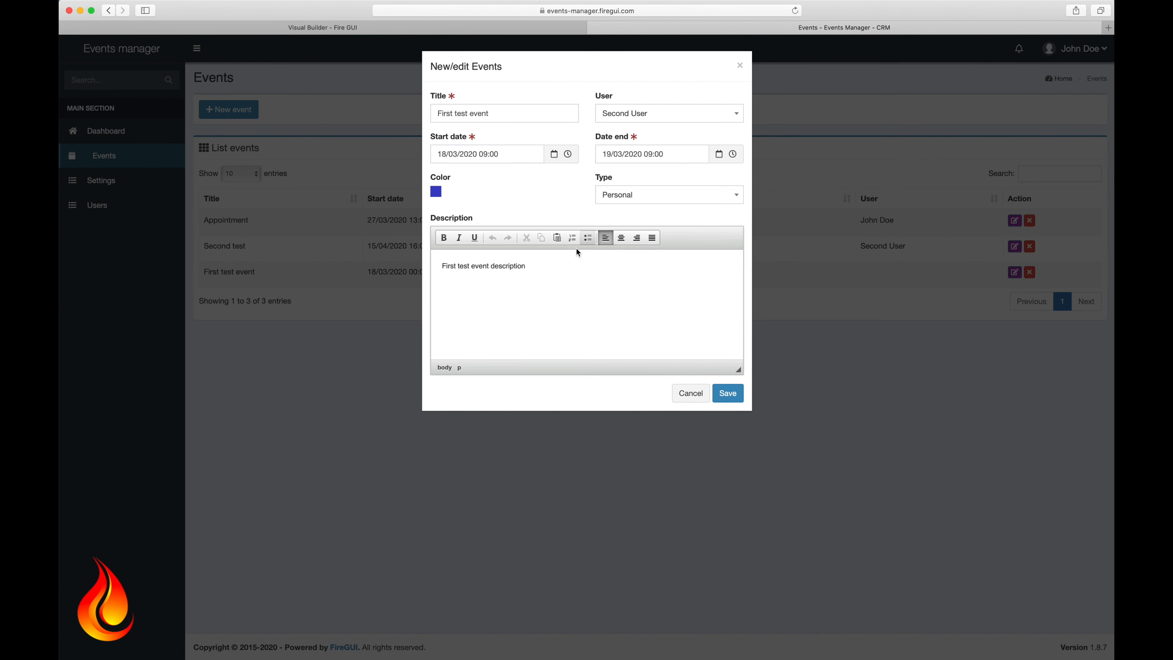
left_click(543, 270)
left_click_drag(553, 271, 430, 261)
type("Full day event")
left_click(728, 393)
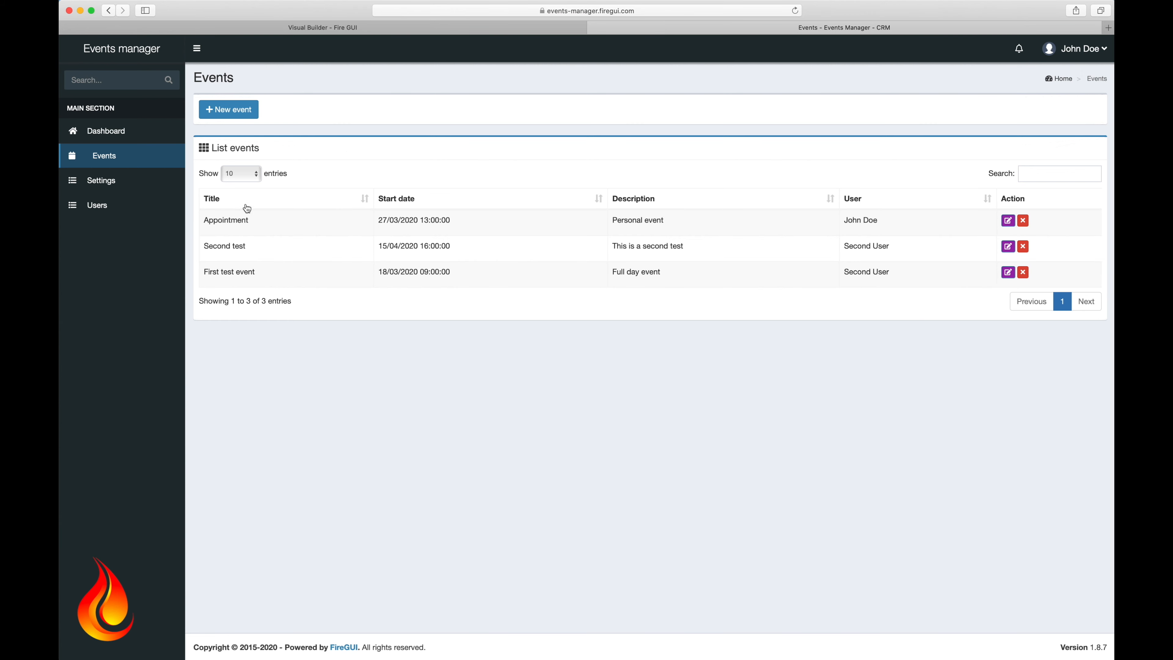
Step: Edit the Dashboard page and start creating a new calendar element
left_click(107, 132)
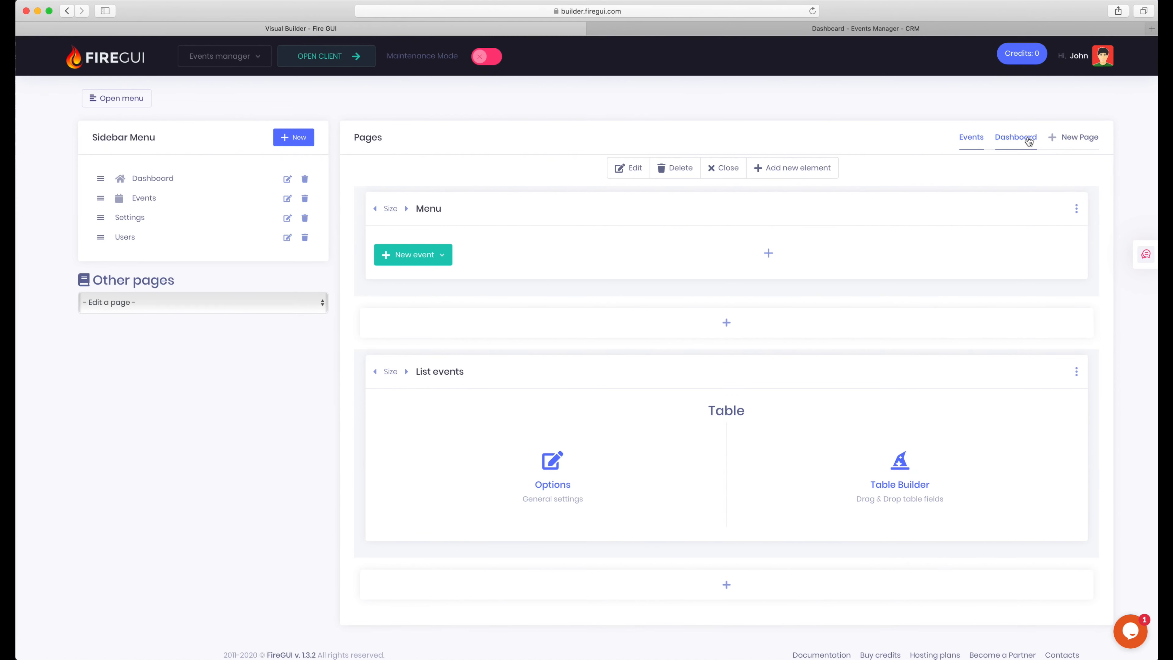
left_click(1028, 138)
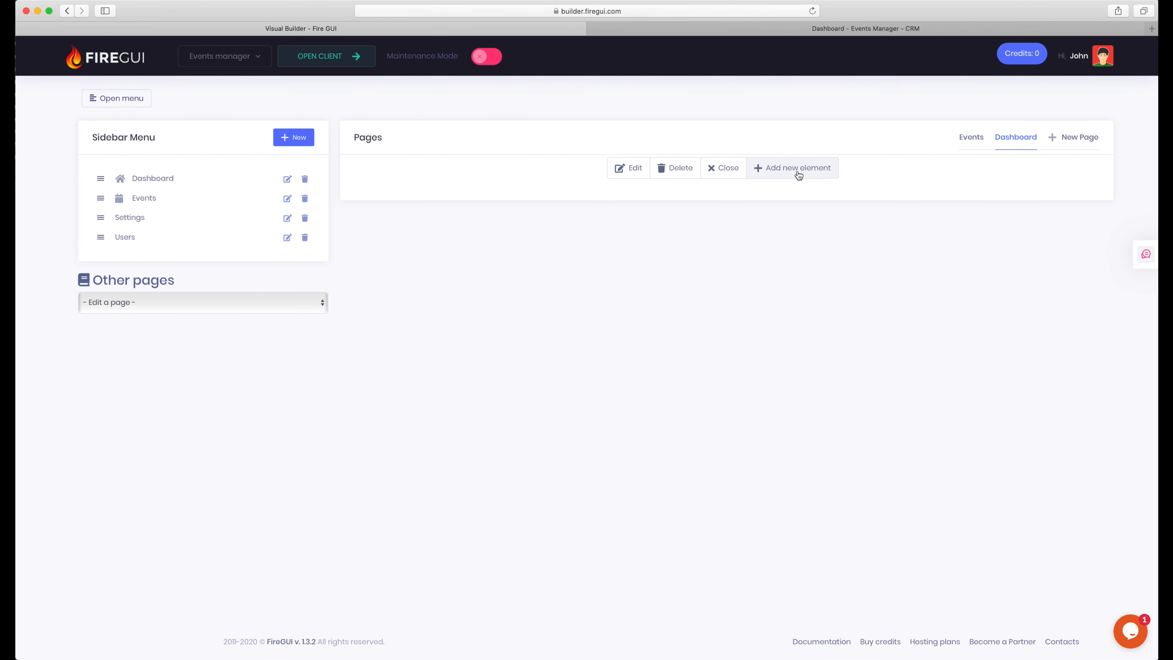
left_click(799, 175)
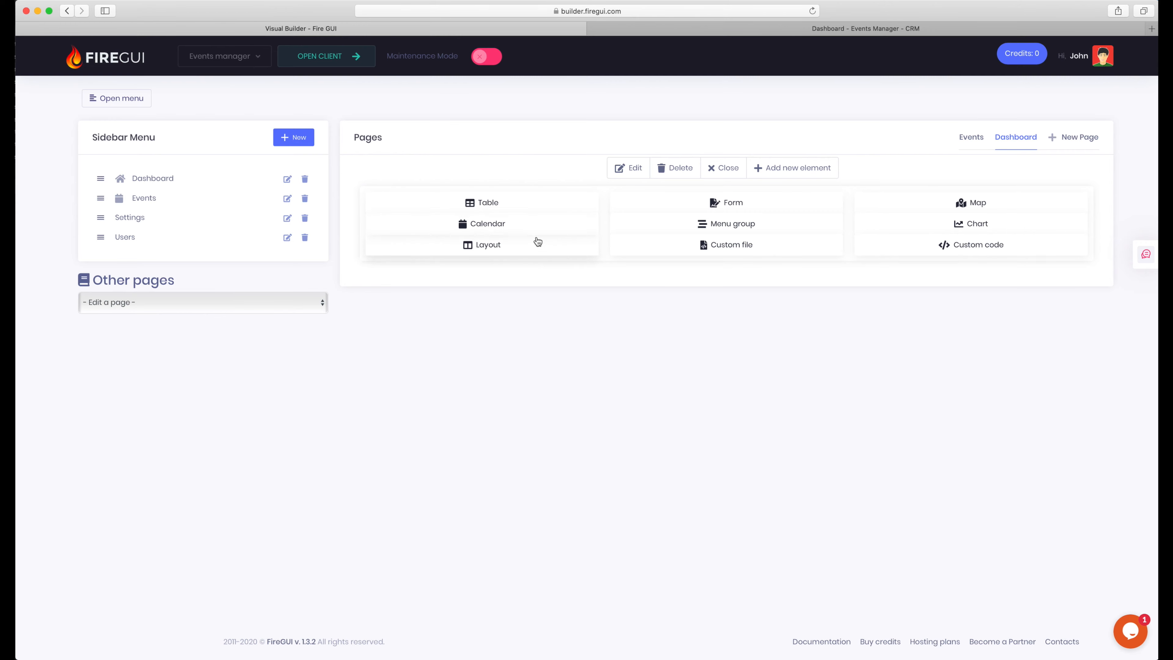
left_click(524, 226)
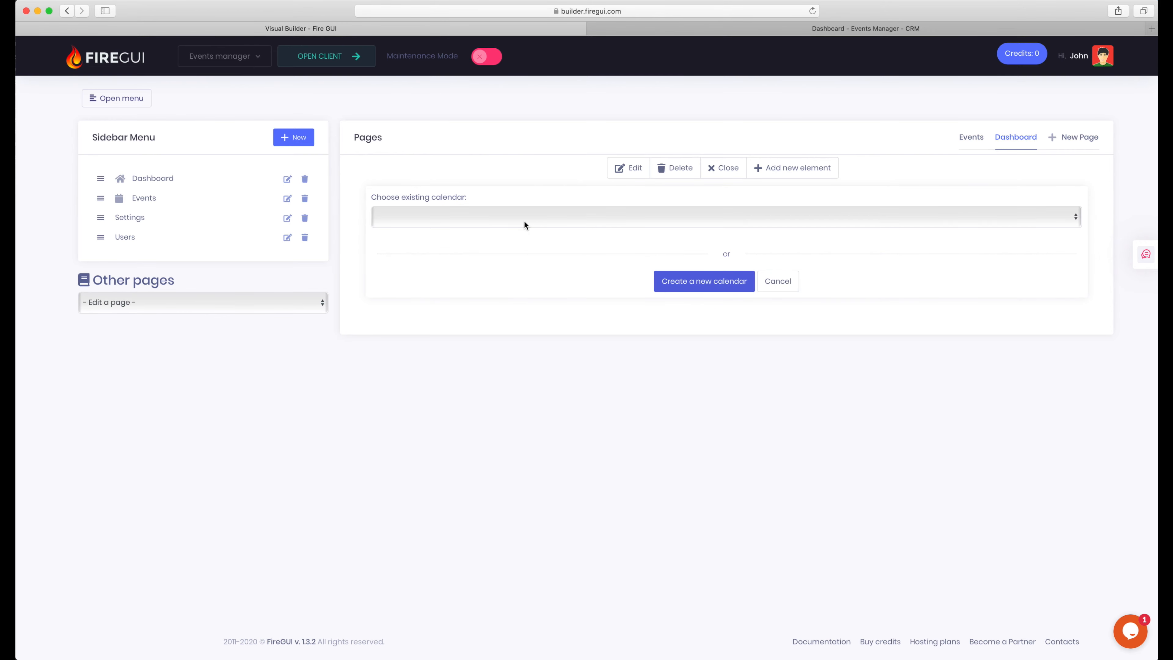
left_click(695, 282)
Step: Name the calendar 'Events calendar', base it on events, filter by users, and save
left_click(413, 131)
type("Events calendar")
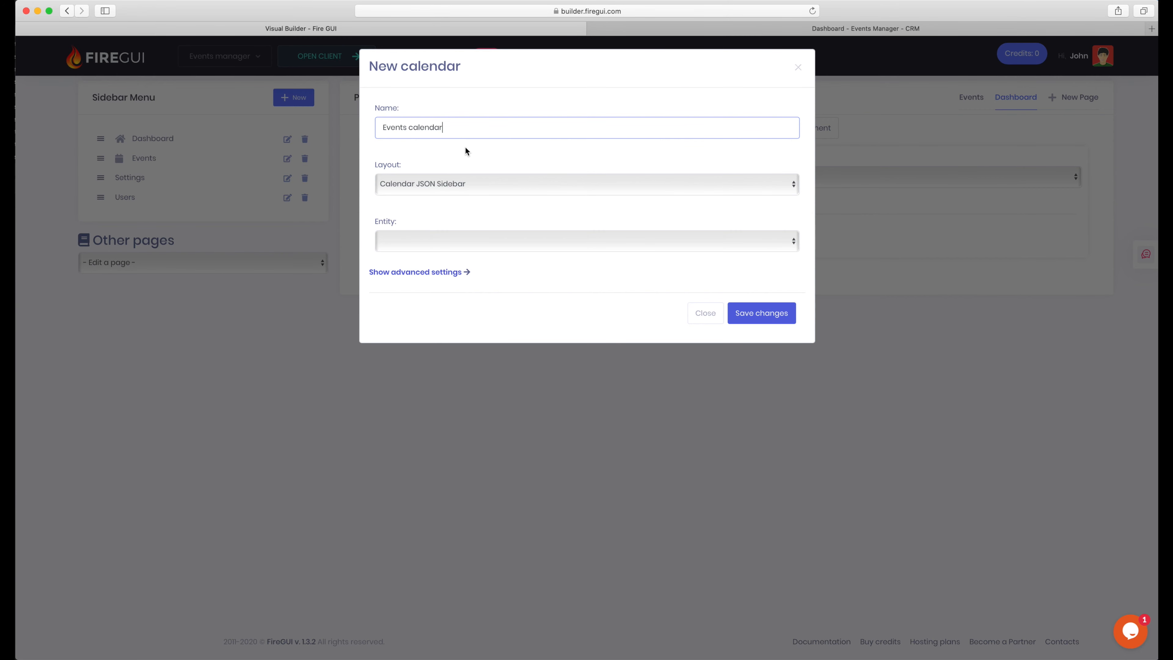
left_click(437, 244)
left_click(424, 256)
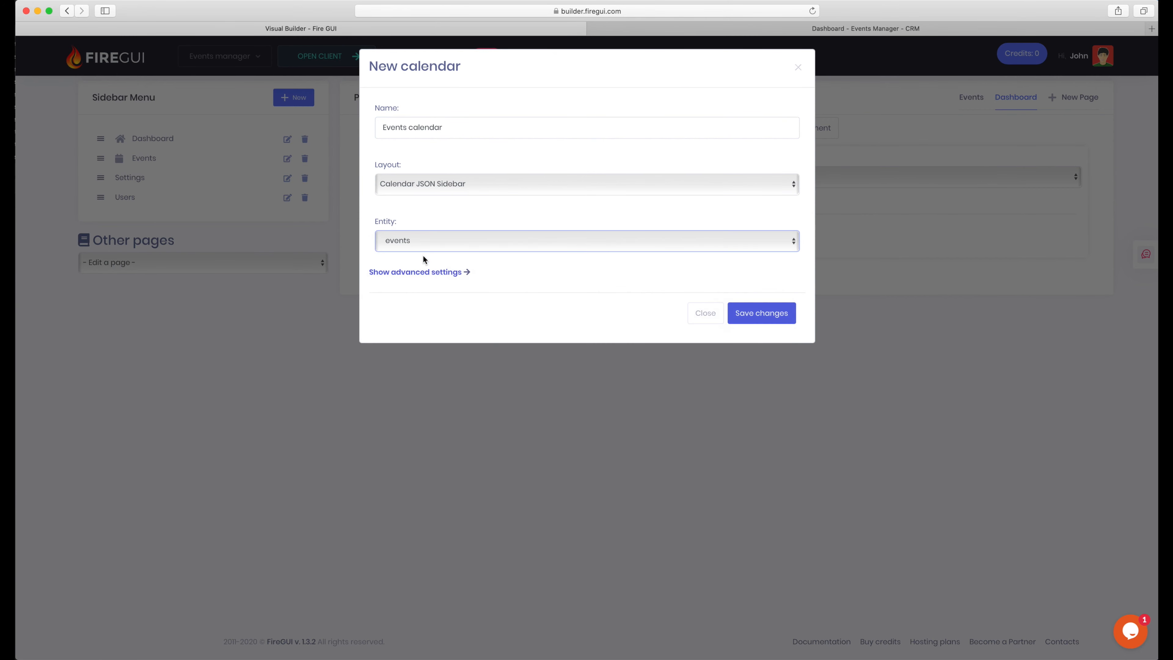
left_click(421, 272)
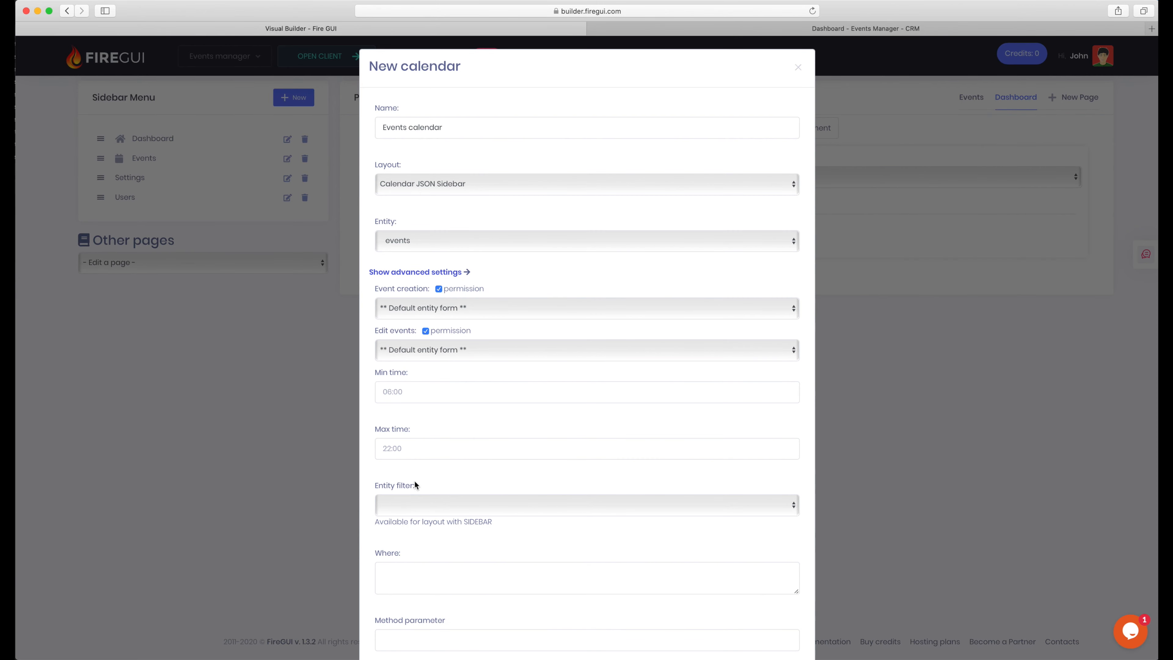
left_click(428, 502)
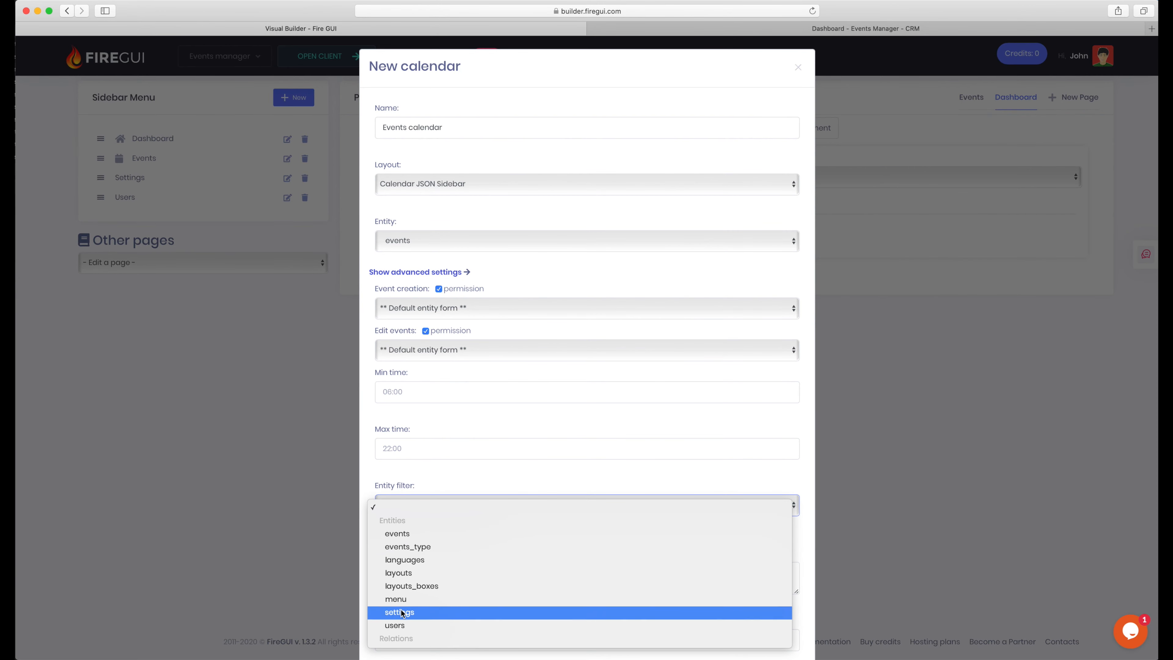
left_click(400, 625)
scroll(693, 475, "down", 3)
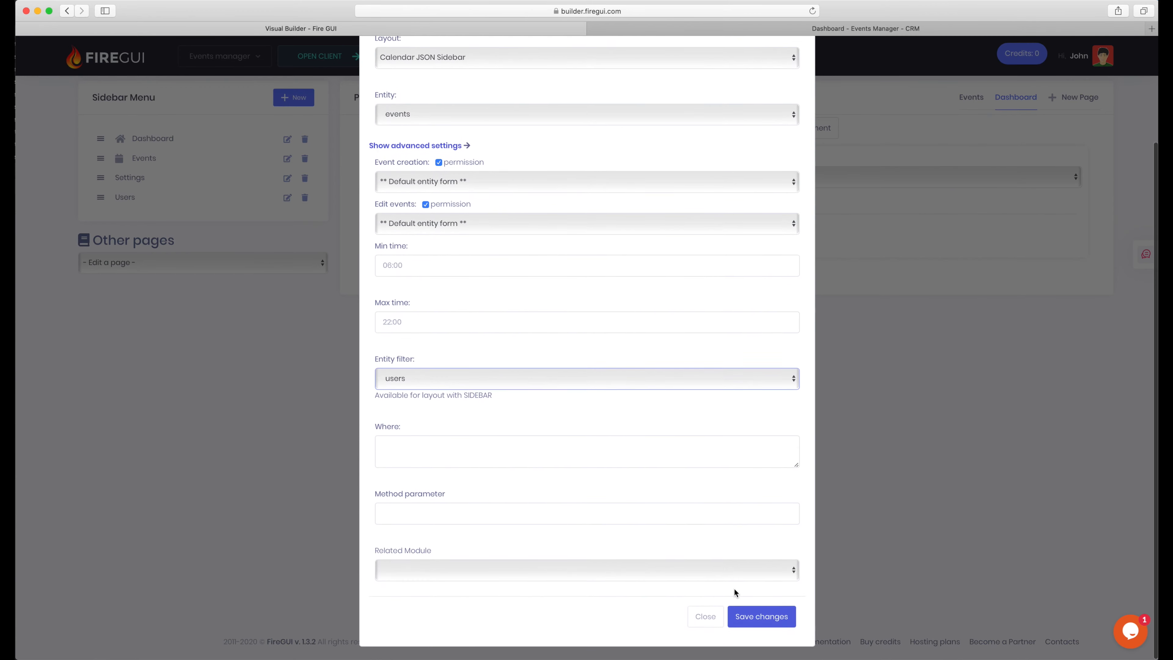
left_click(768, 619)
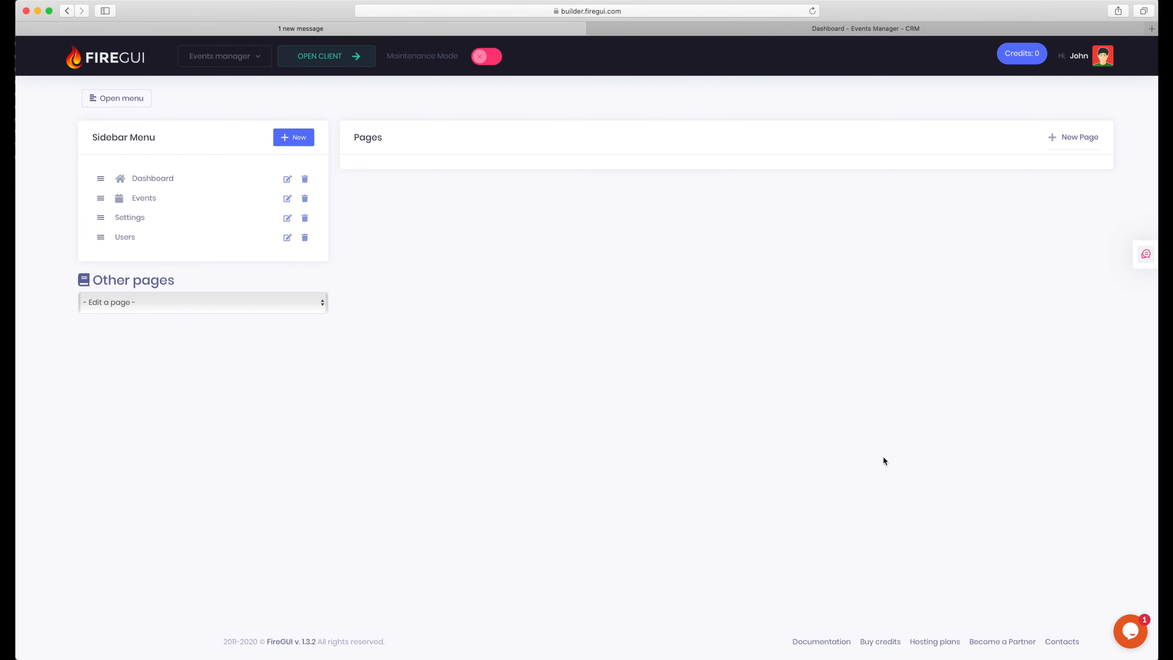
Step: Stretch the Events calendar to full row width and open its Calendar Builder
left_click(406, 209)
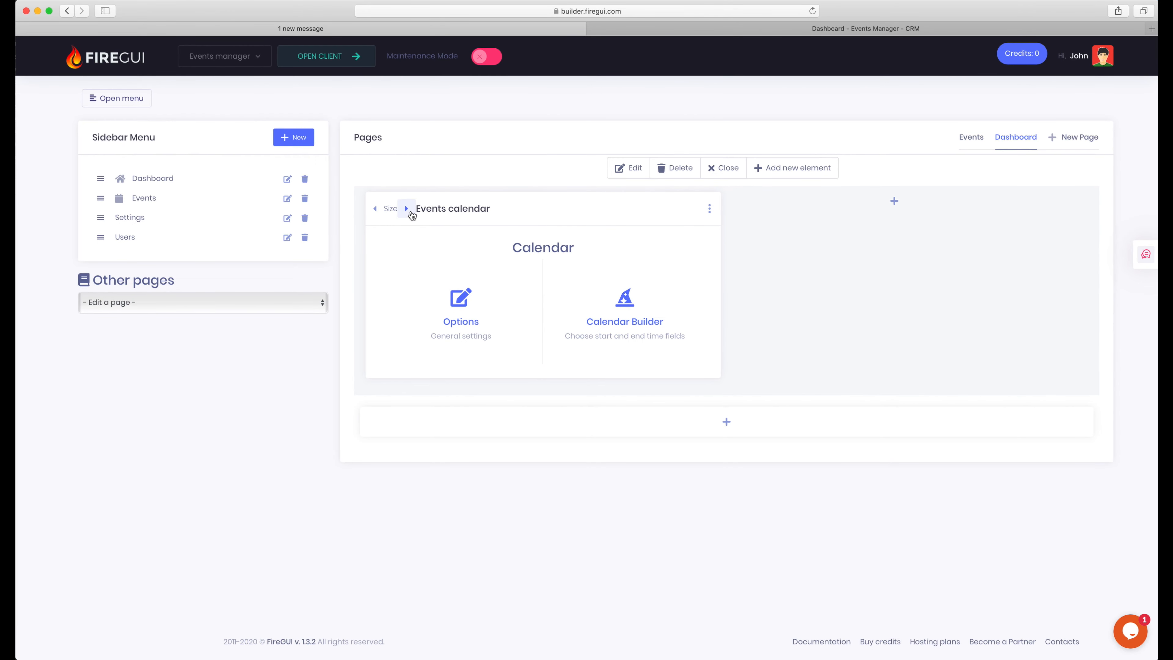
left_click(406, 208)
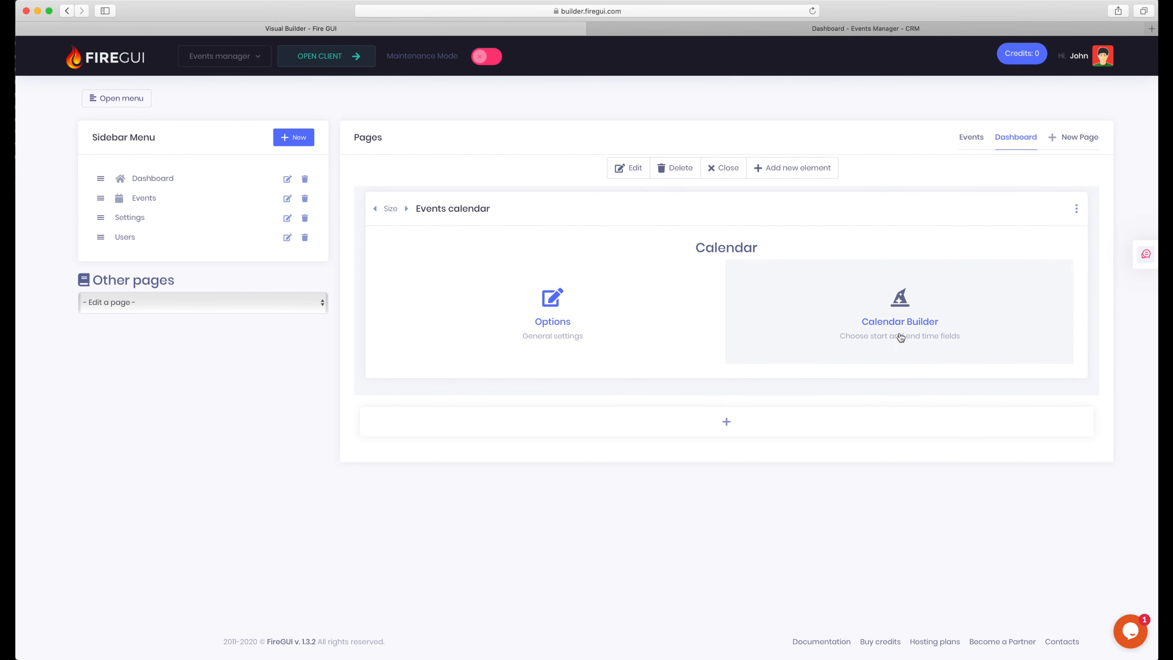
left_click(897, 337)
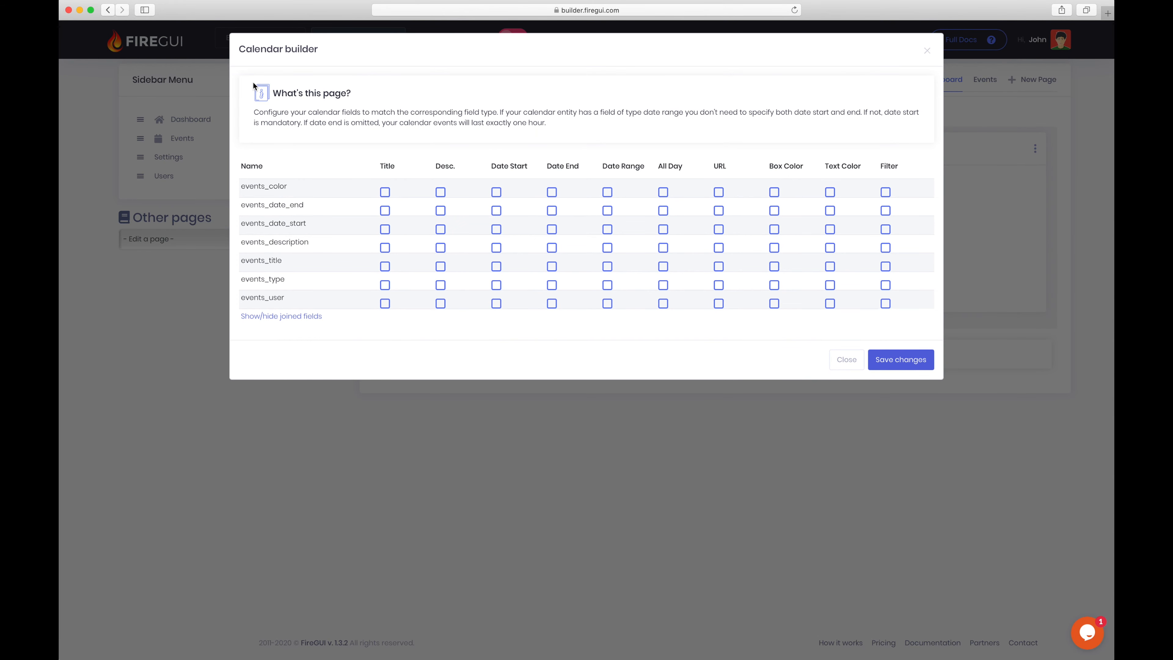
left_click_drag(261, 111, 573, 121)
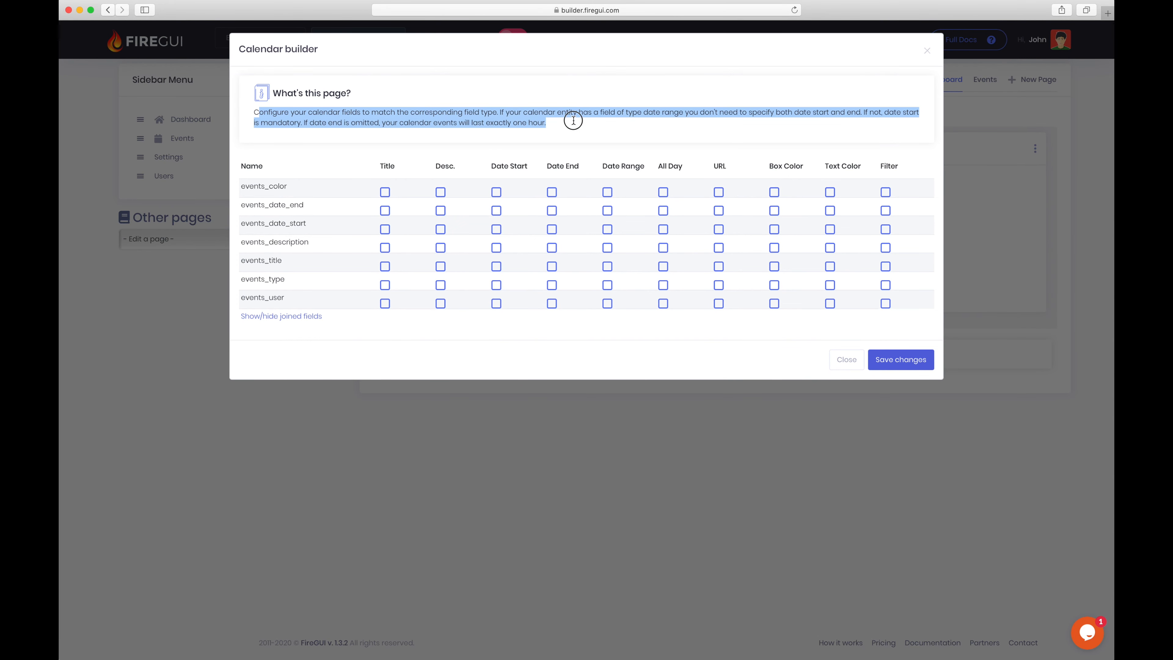
left_click(589, 121)
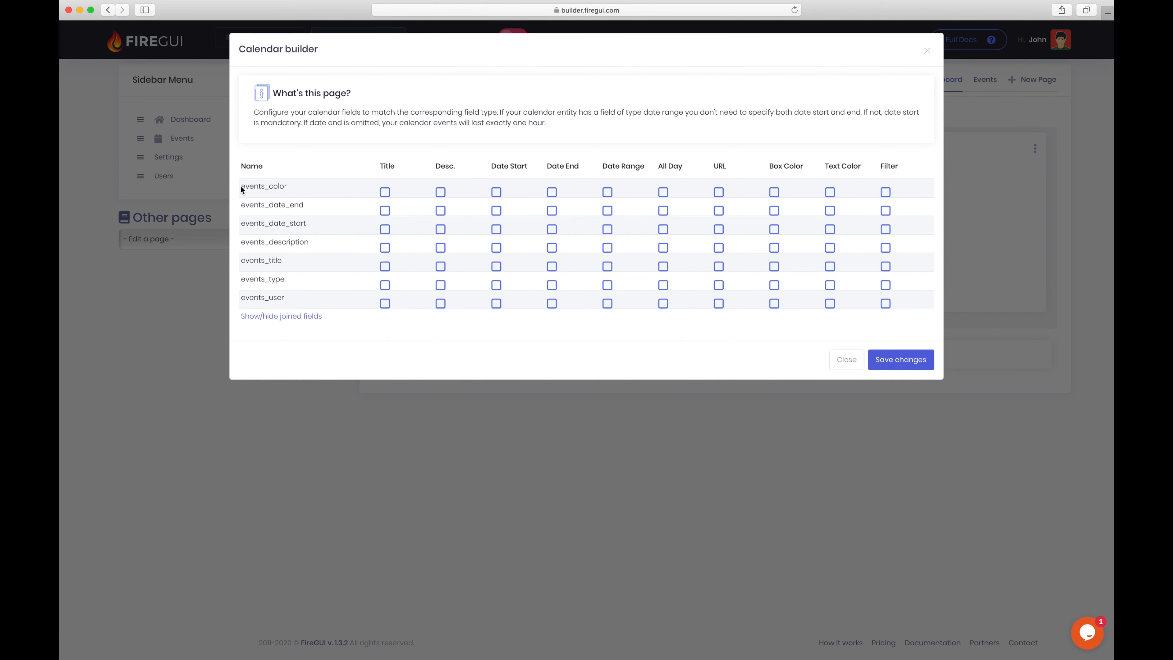
Step: Map events_color to Box Color and events_date_end to Date End
left_click_drag(242, 185, 322, 190)
left_click_drag(770, 166, 800, 179)
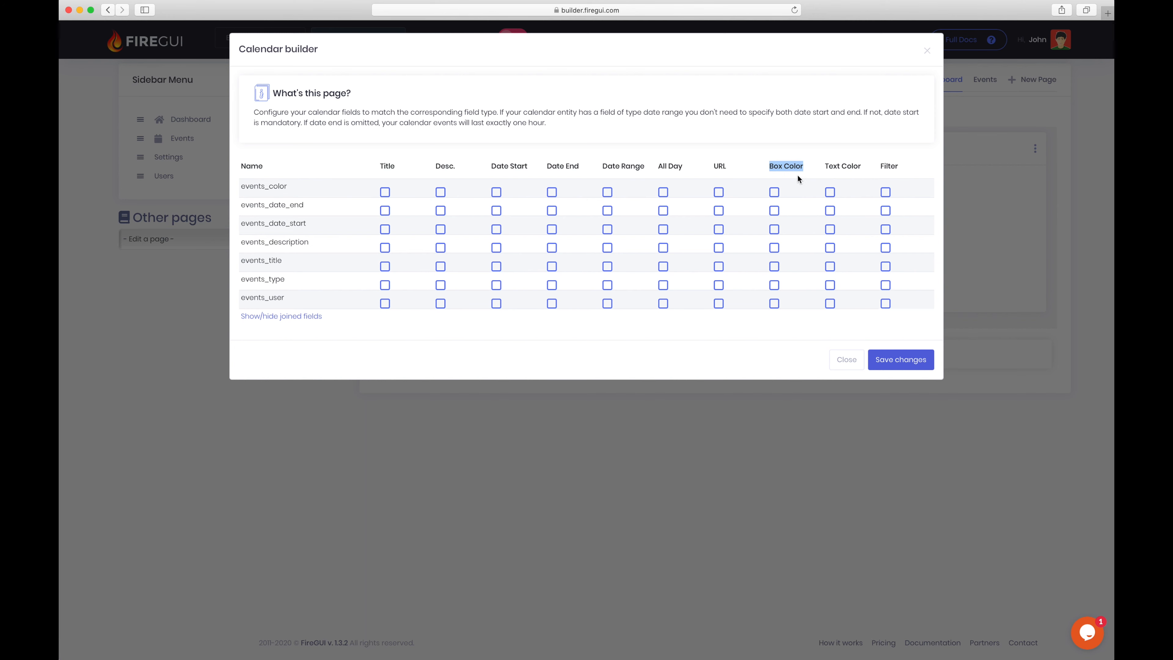
left_click(774, 193)
left_click_drag(309, 206, 268, 204)
left_click_drag(551, 167, 581, 170)
left_click(553, 211)
Step: Map events_date_start, events_description, and events_user as filter, then save the mapping
left_click(496, 230)
left_click(441, 249)
left_click_drag(283, 298, 259, 298)
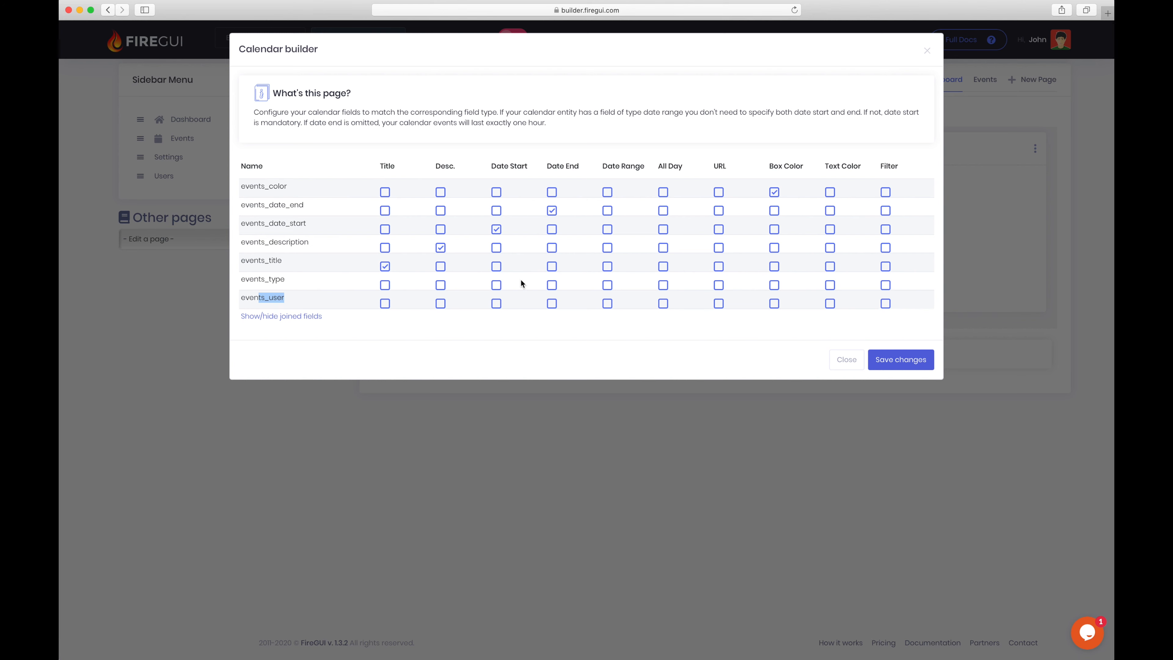
double_click(890, 173)
left_click(887, 305)
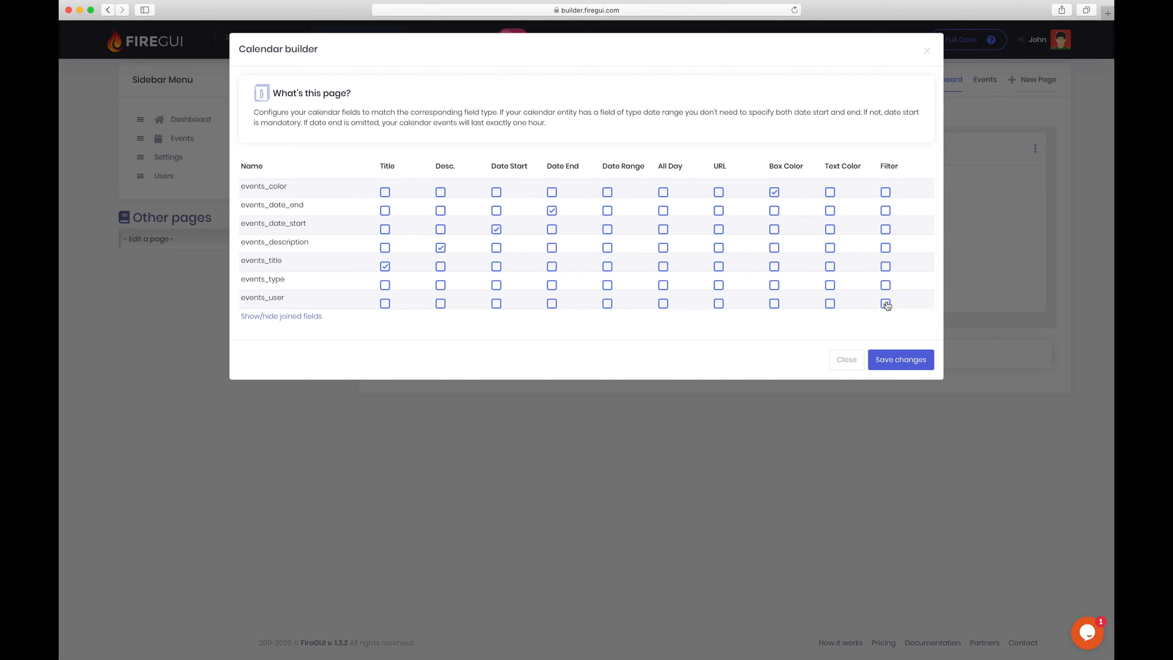
left_click(904, 360)
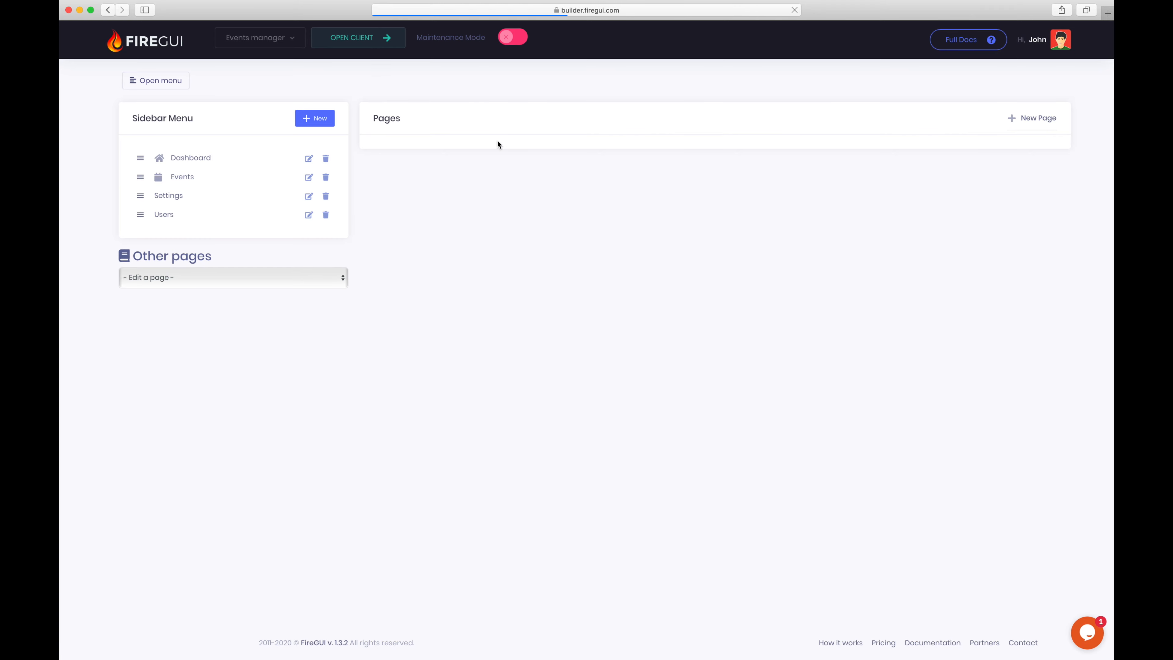
Step: Open the client calendar, include Second User's events, and show week Mar 15 - 21, 2020
left_click(363, 43)
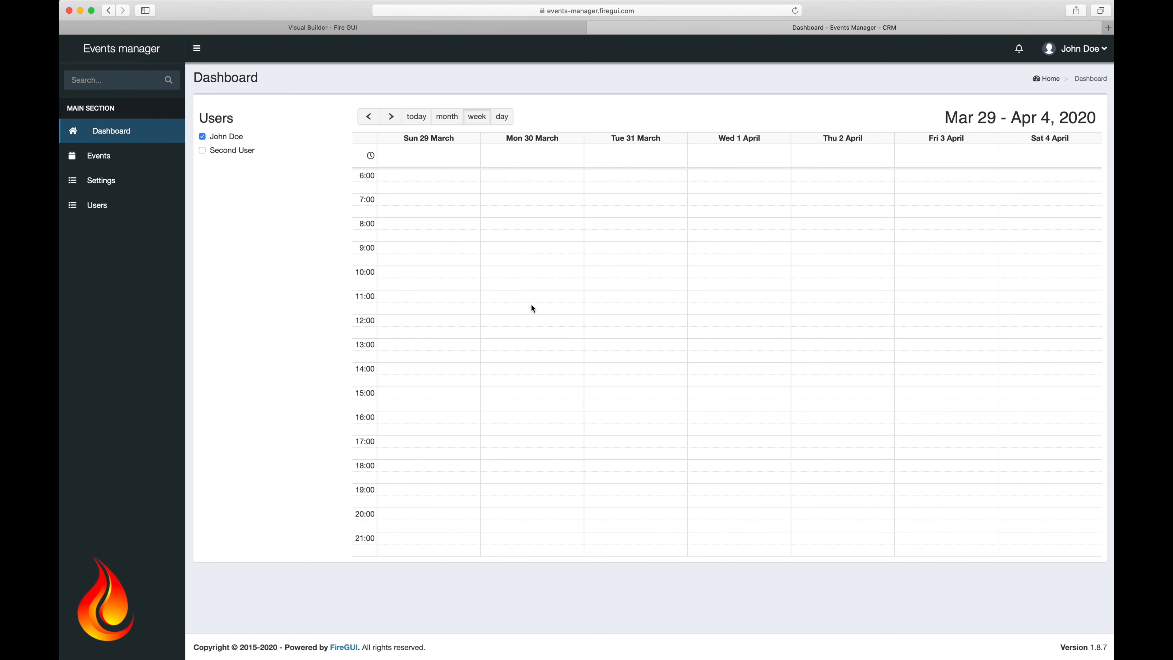
left_click(369, 117)
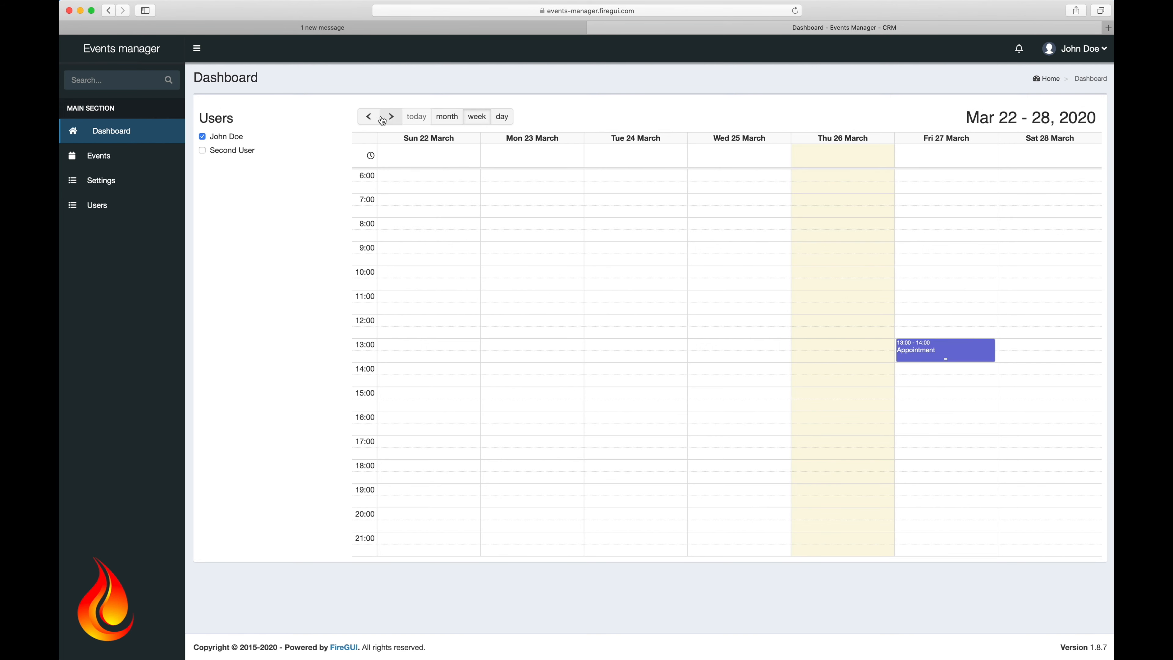
left_click(449, 118)
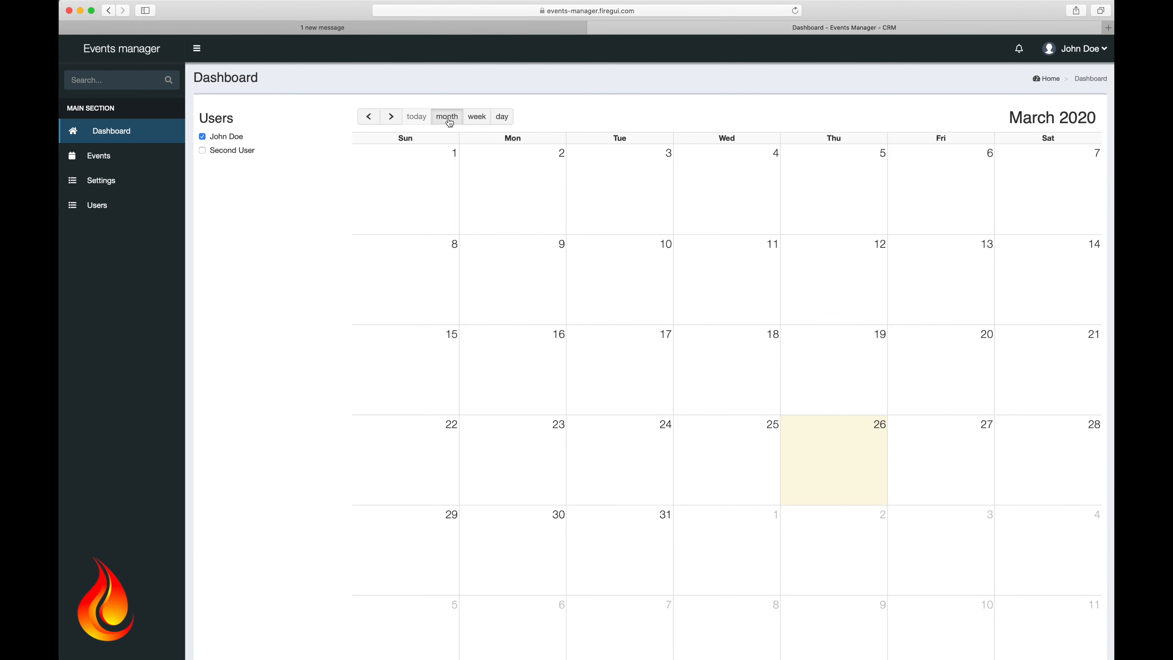
left_click(202, 150)
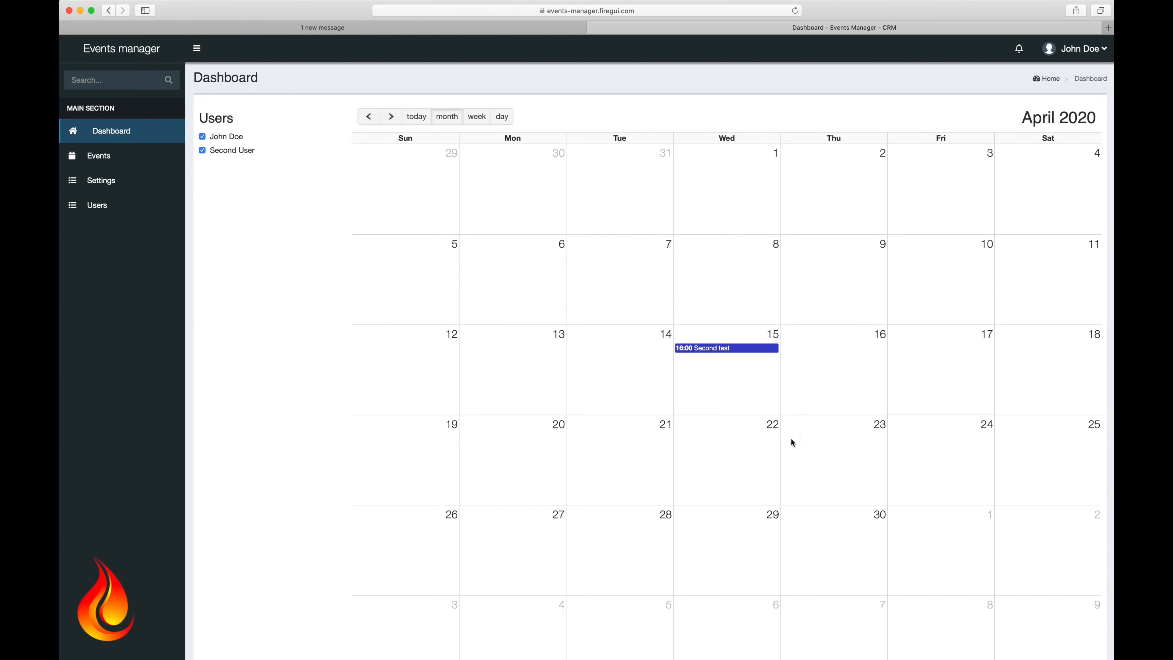
left_click(369, 117)
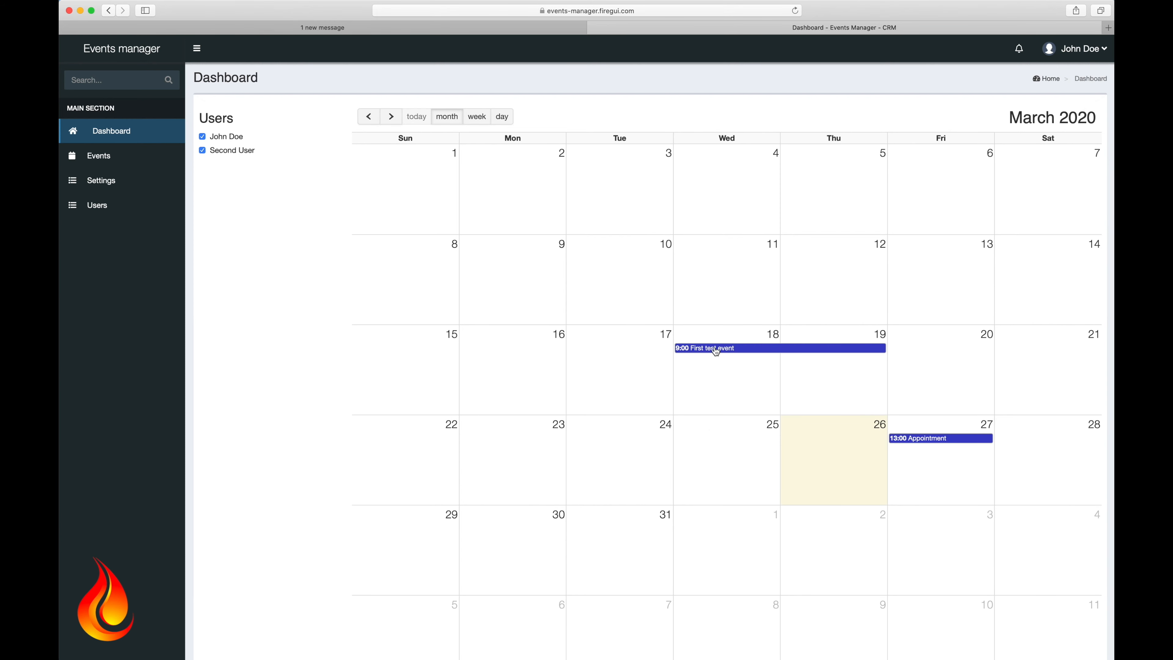
left_click(476, 116)
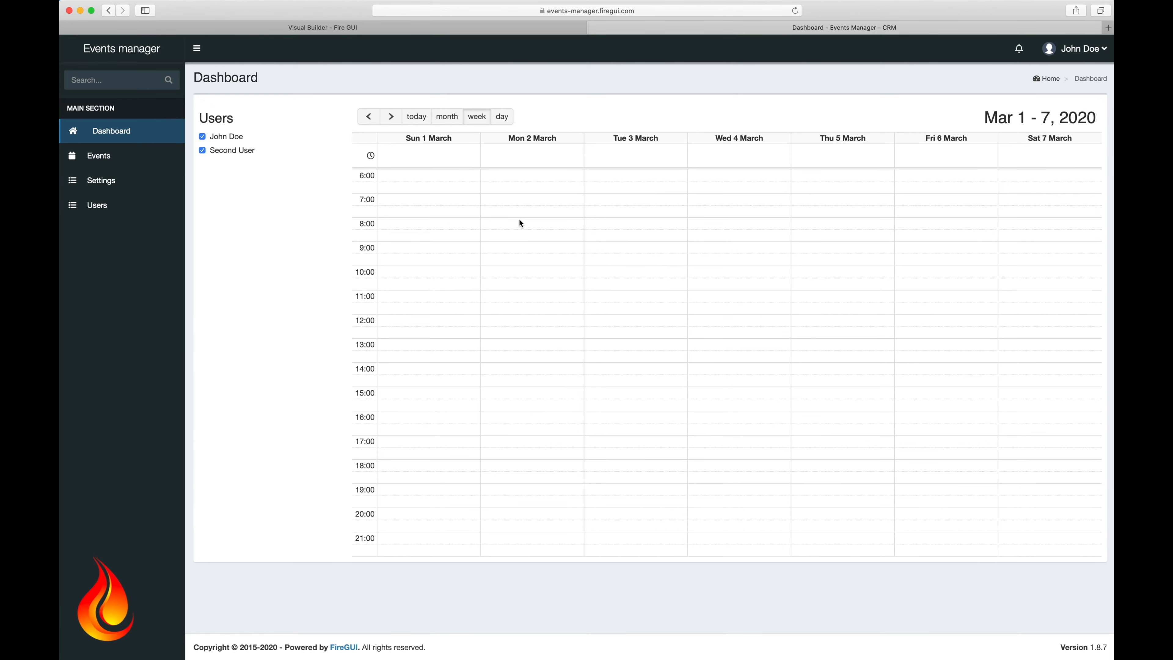
left_click(389, 119)
left_click(390, 118)
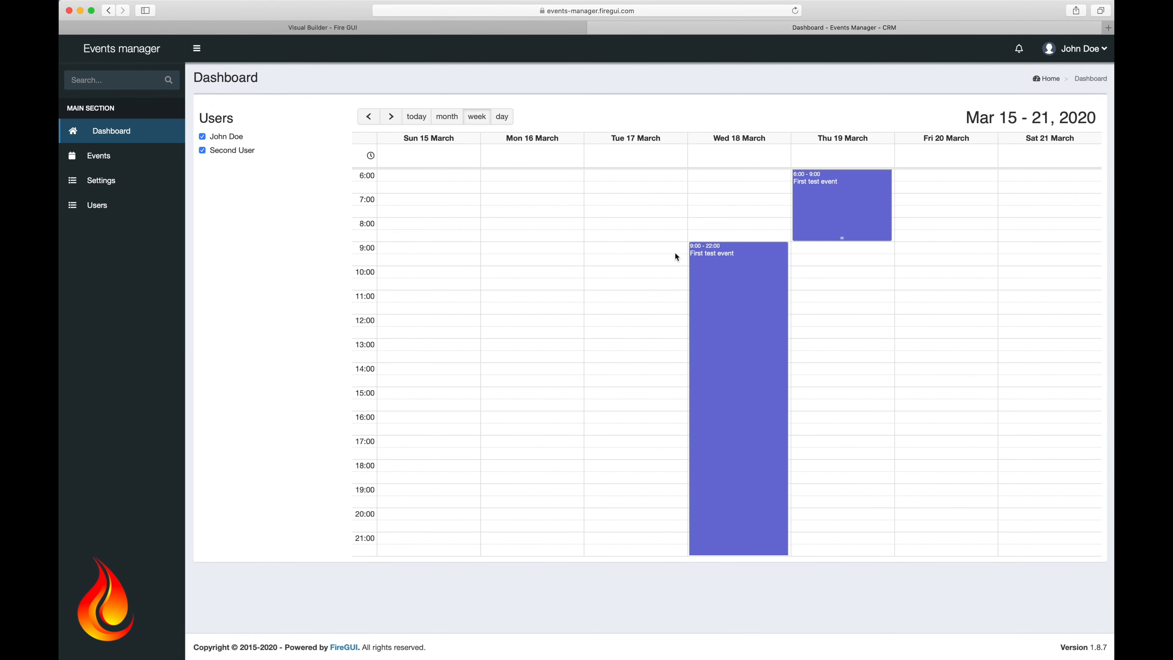
Step: Re-save First test event, then drag the Appointment from Fri 27 to Wed 25 March
left_click(721, 284)
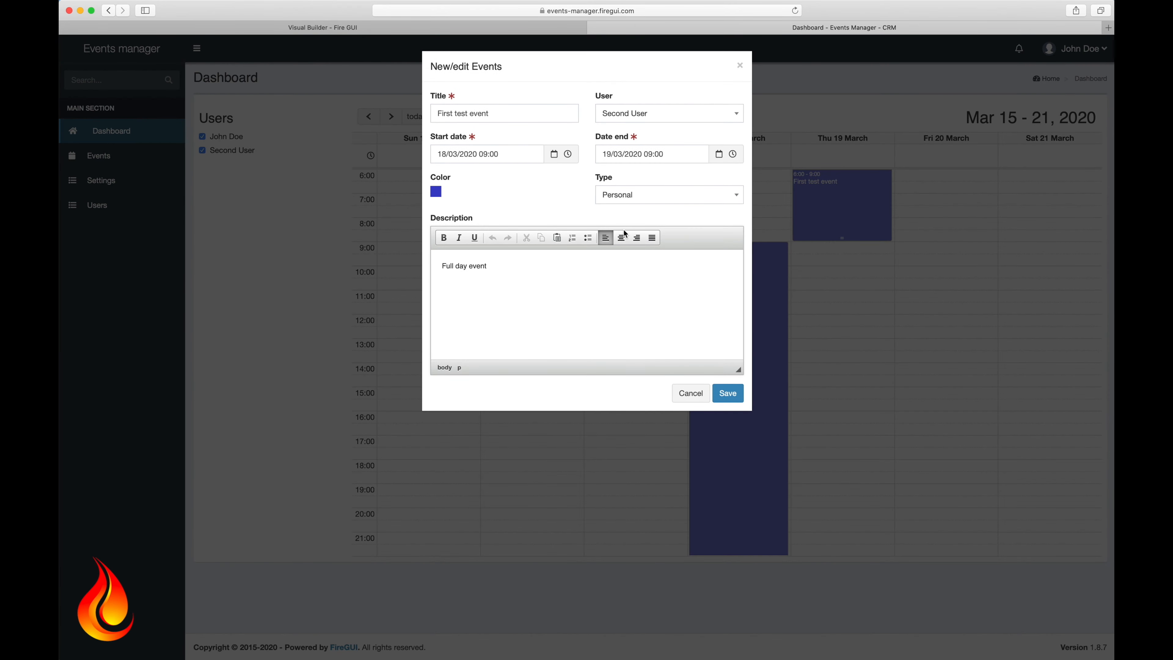
left_click(727, 394)
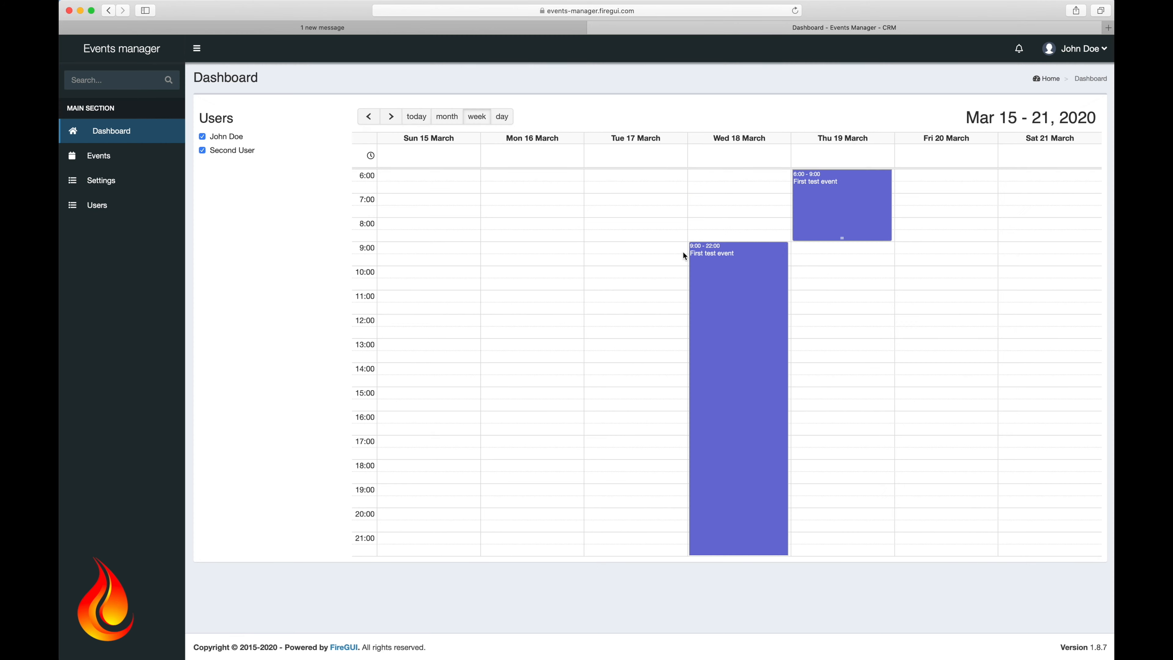
left_click(390, 119)
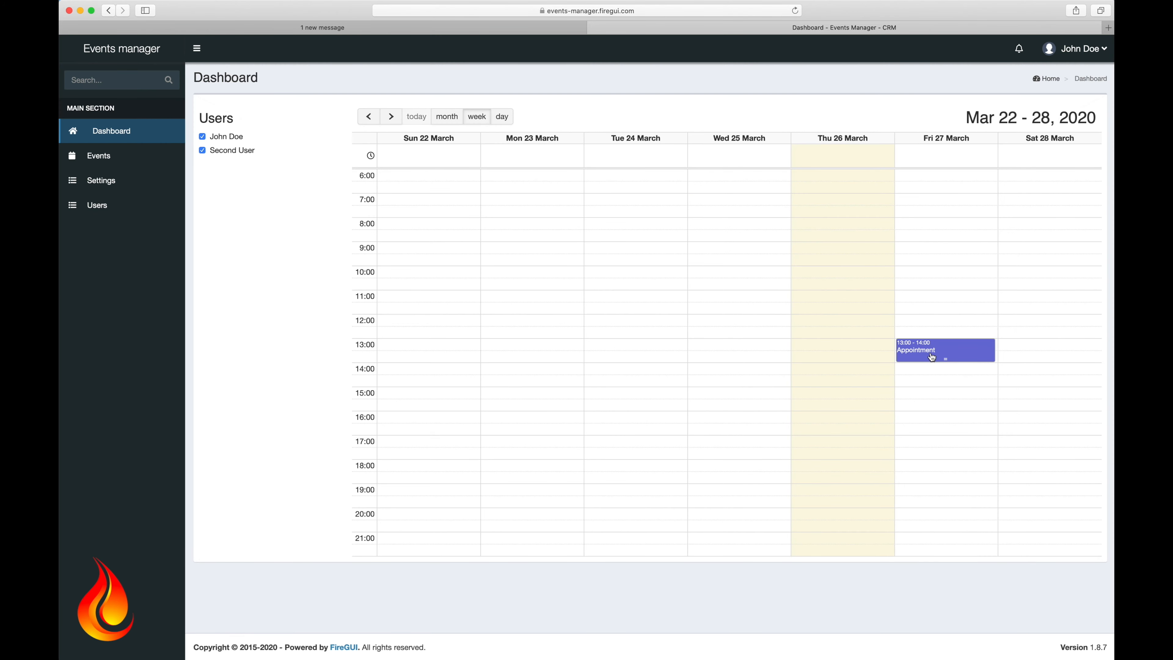
left_click_drag(932, 353, 762, 349)
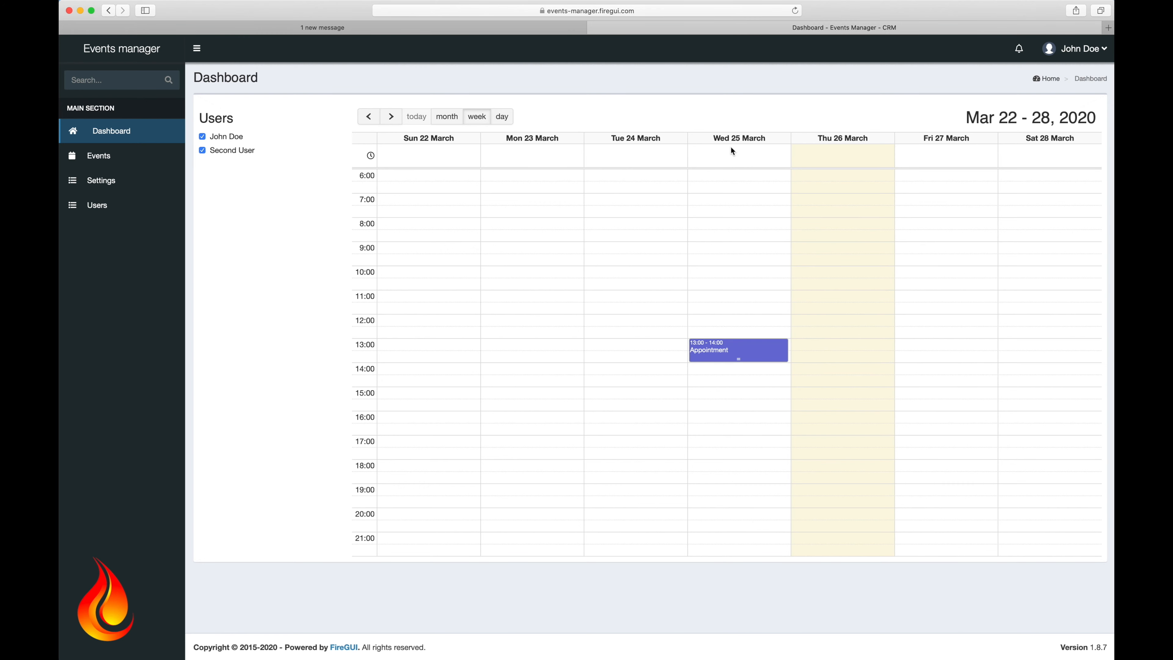
Step: Change the Appointment's colour to red and save it
left_click(718, 359)
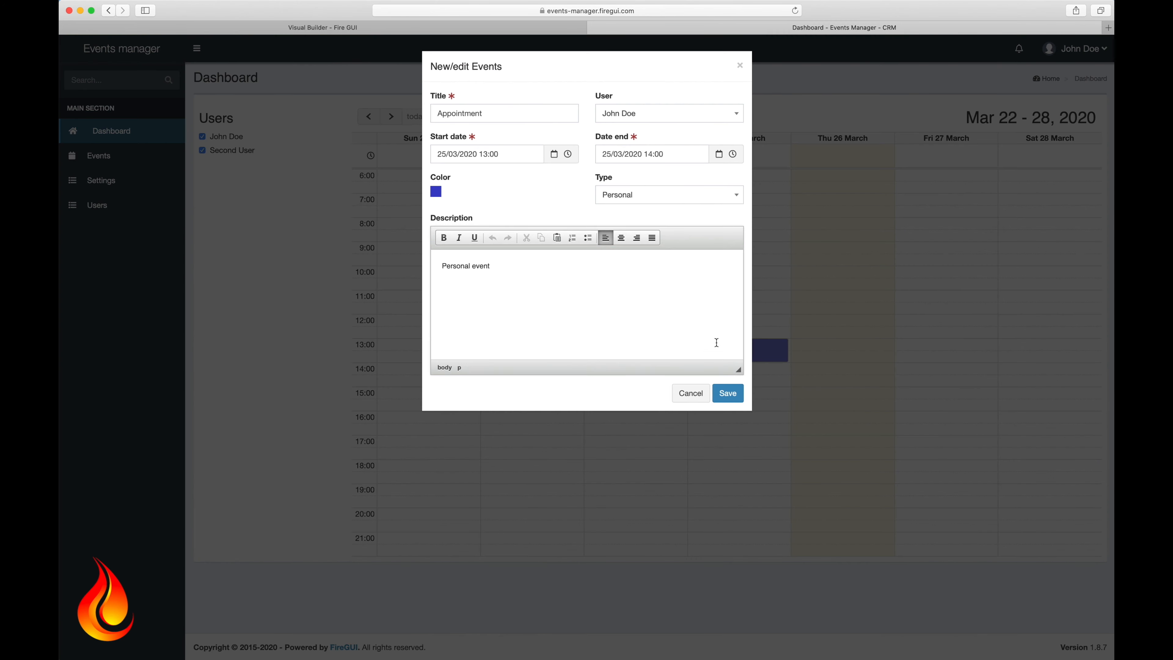
left_click(436, 191)
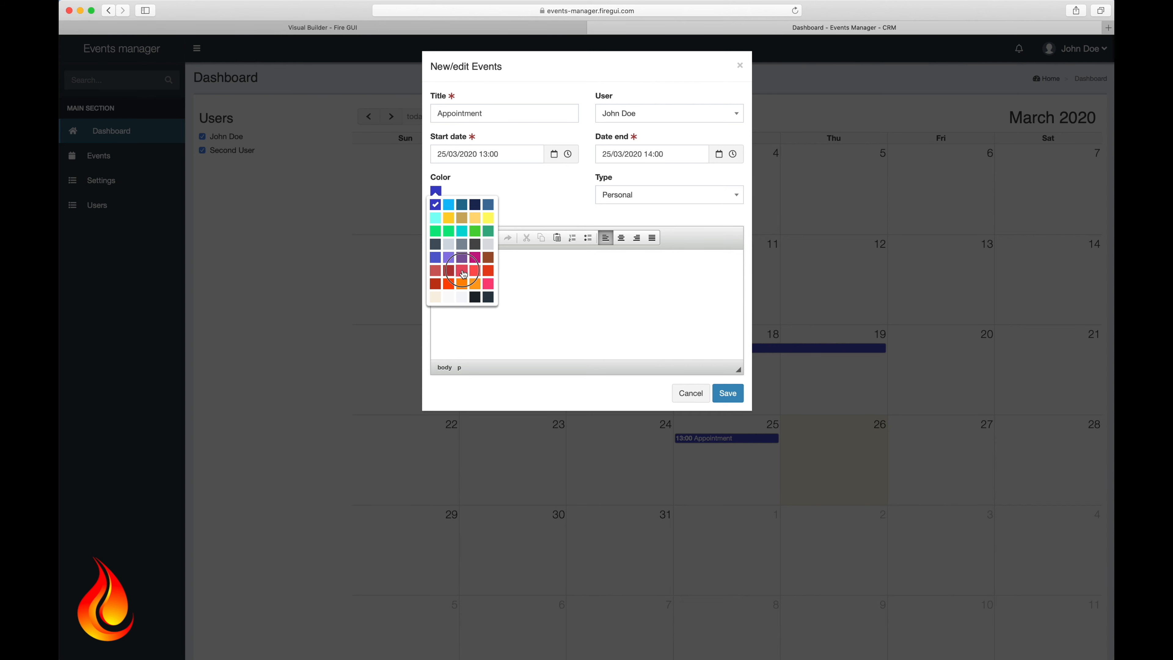
left_click(462, 271)
left_click(736, 396)
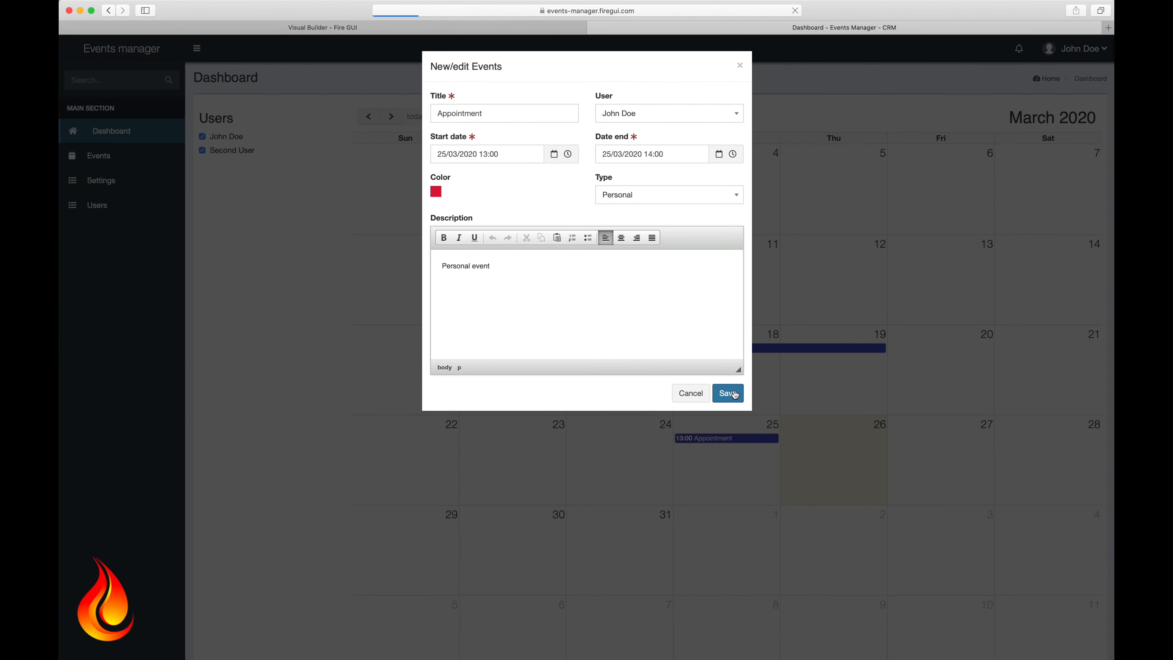